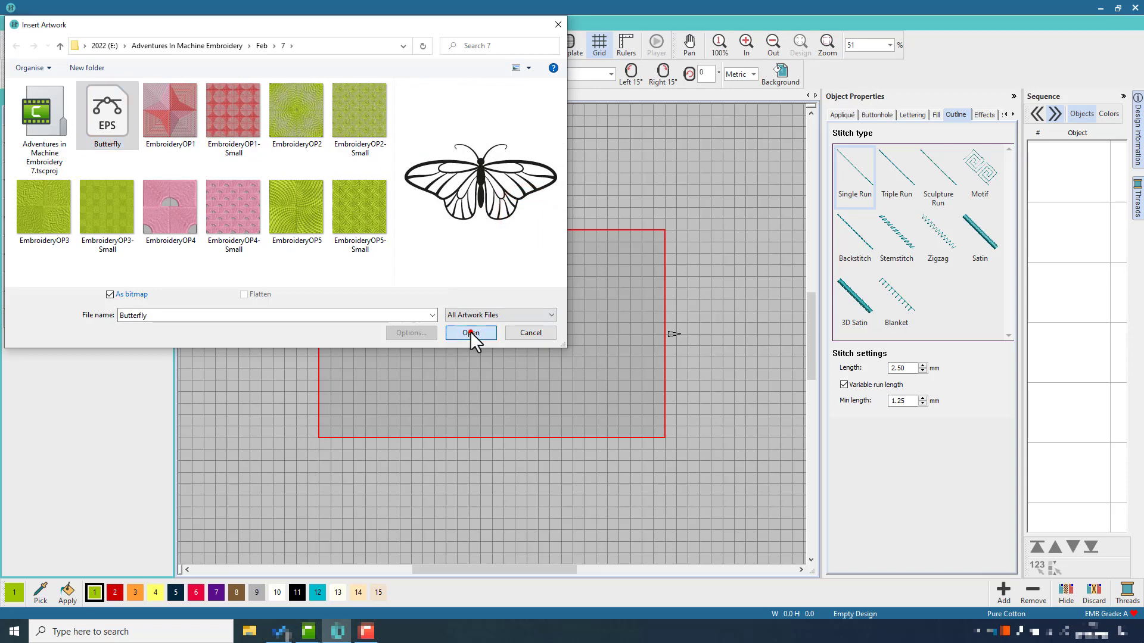
Insert the Butterfly artwork as a bitmap and enlarge it to about 260 mm wide inside the hoop.
click(470, 331)
drag(535, 313, 644, 258)
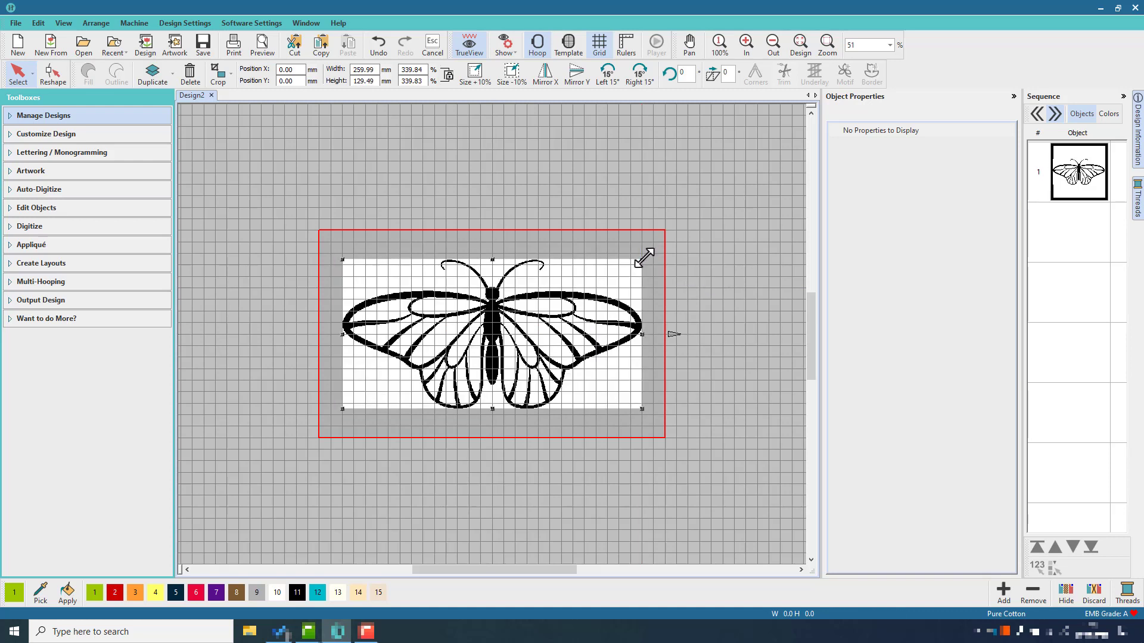
Switch the measurement units to U.S. and set the butterfly artwork's width to 7 in with its proportions kept.
click(637, 214)
click(737, 74)
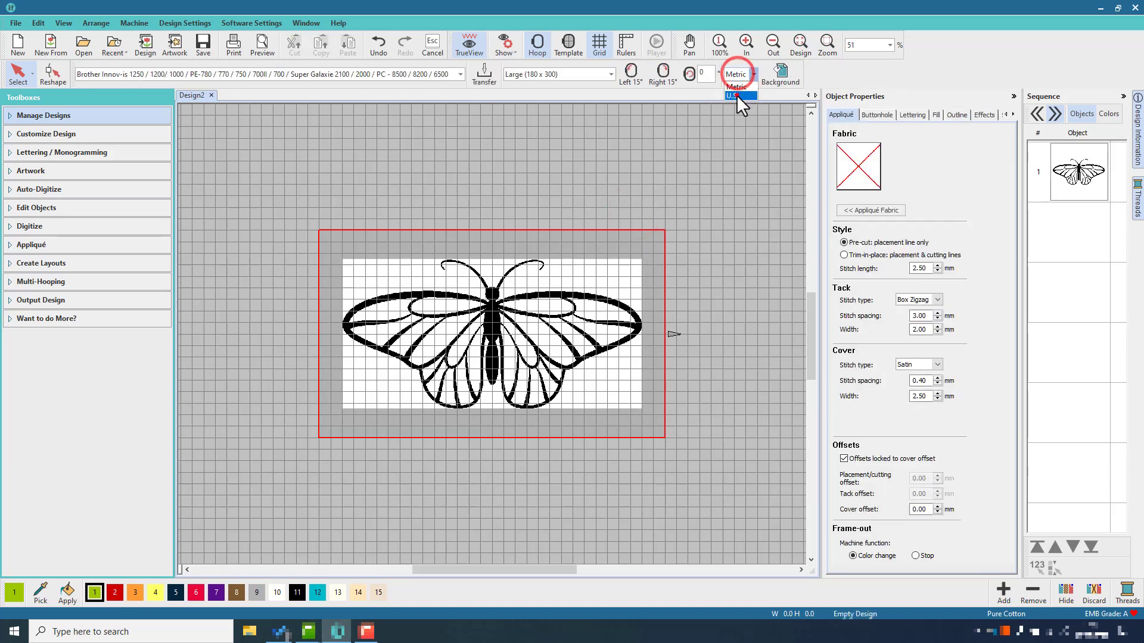
click(736, 95)
click(610, 192)
click(546, 304)
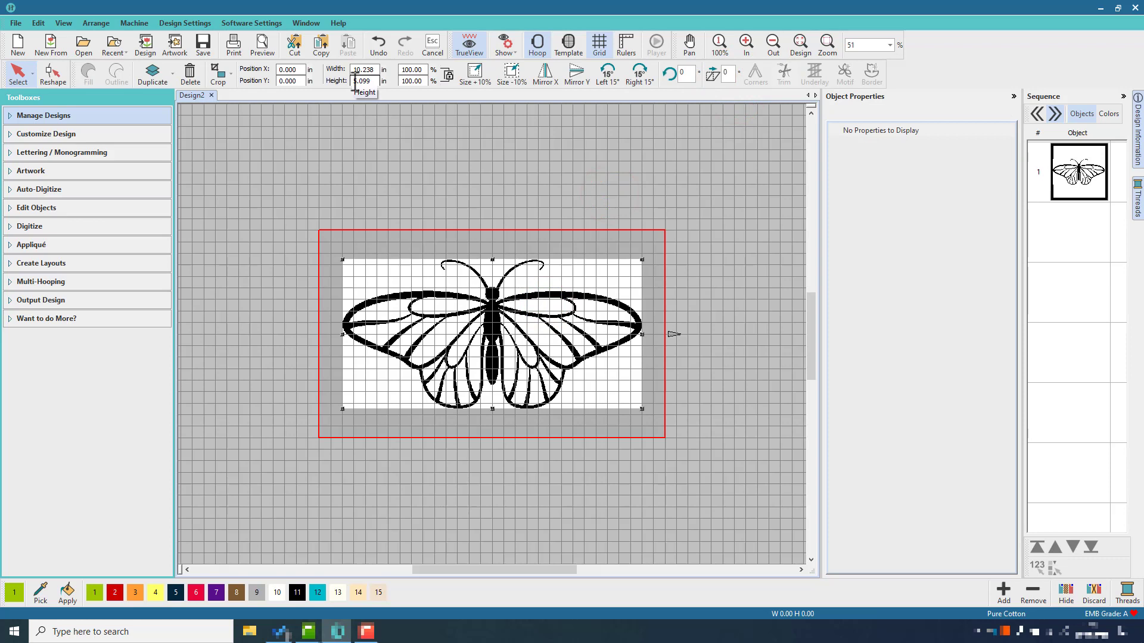
double_click(373, 69)
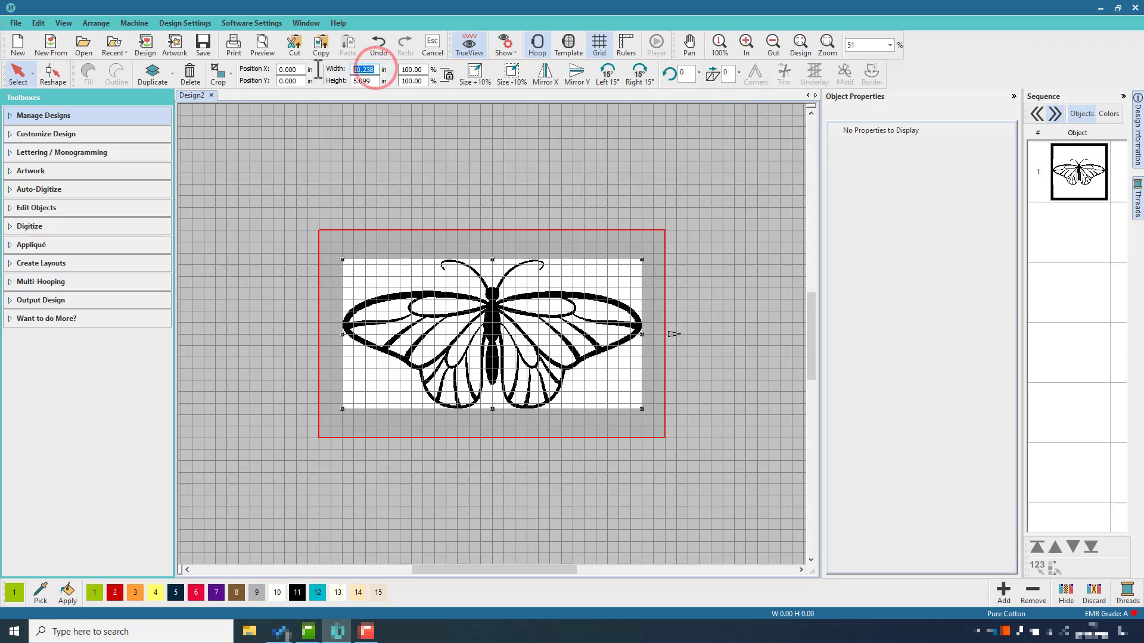
text(7)
key(Return)
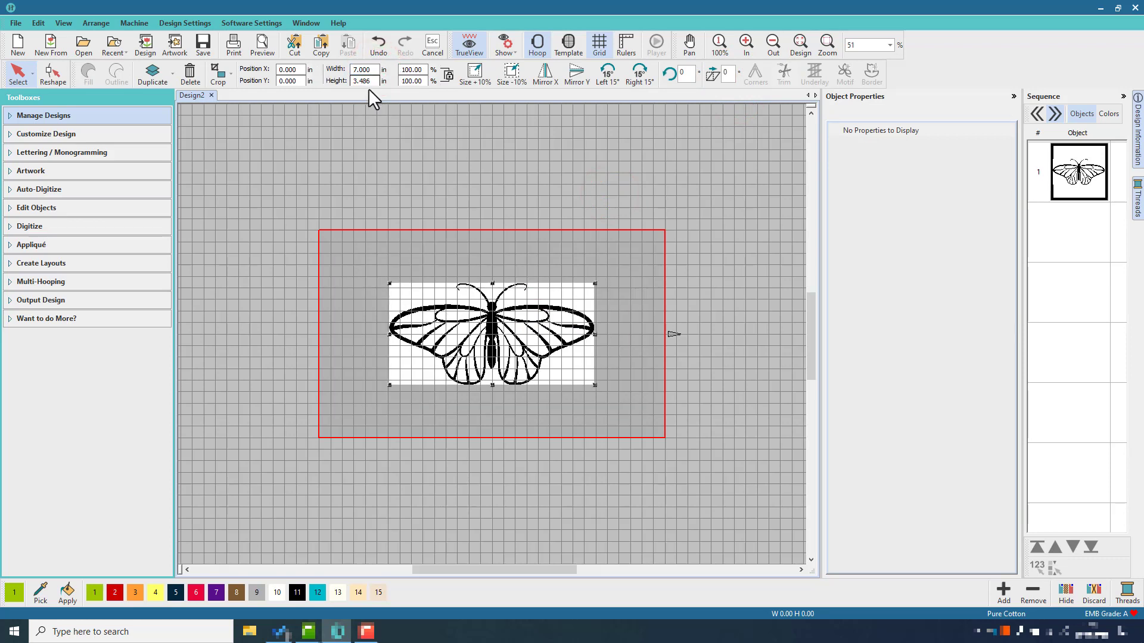
click(434, 199)
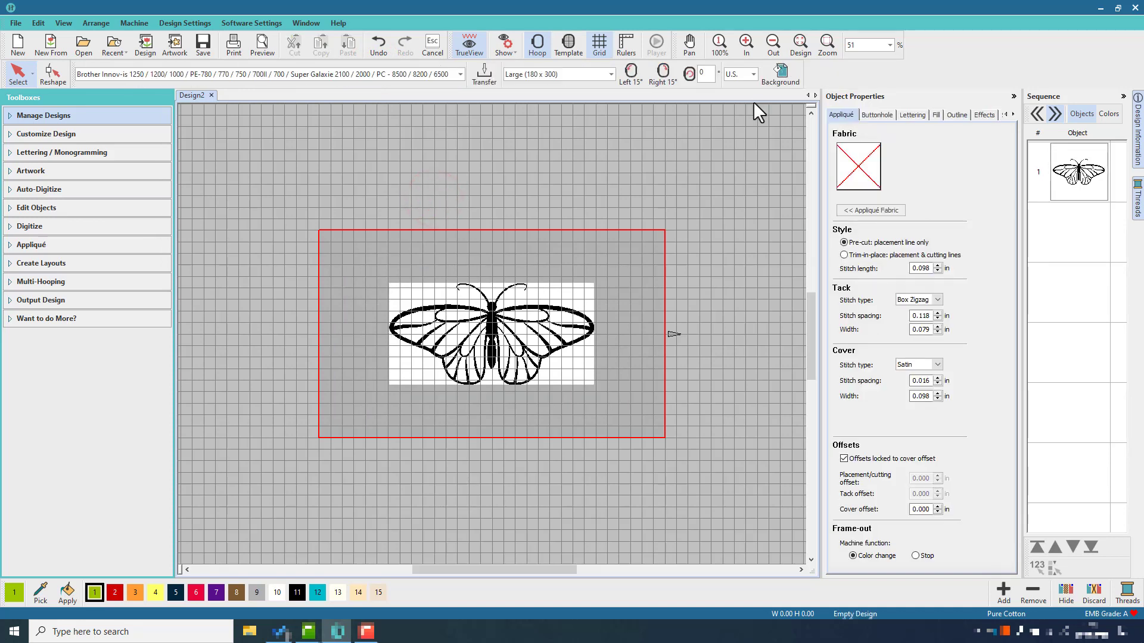
Set the measurement units back to Metric and fit the butterfly artwork in the view with some space around it.
click(744, 87)
click(794, 51)
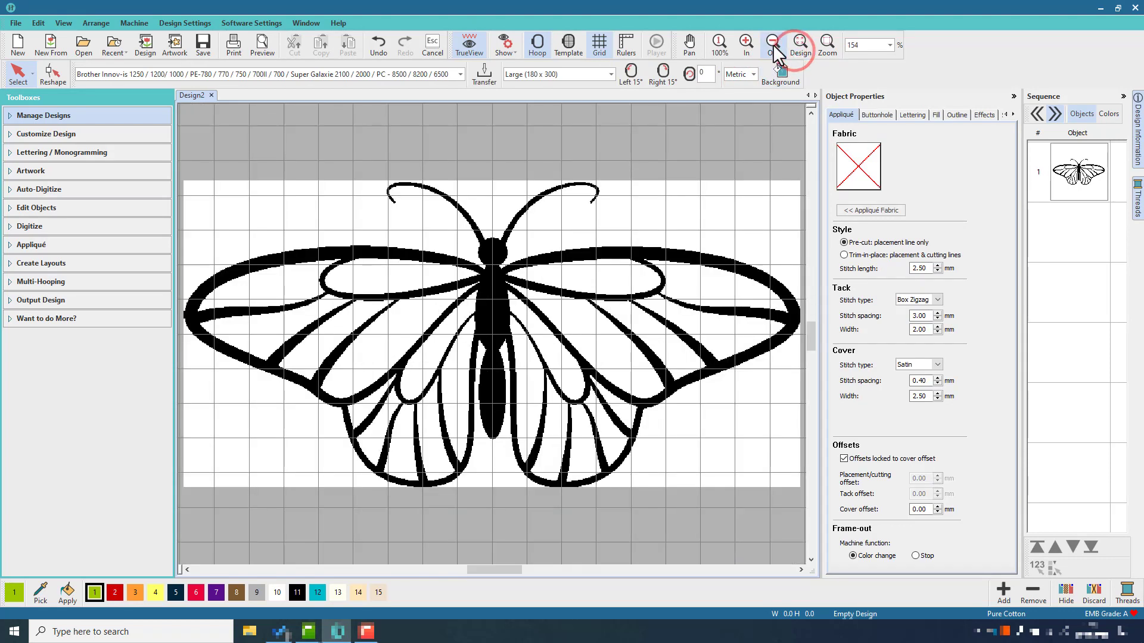
click(773, 45)
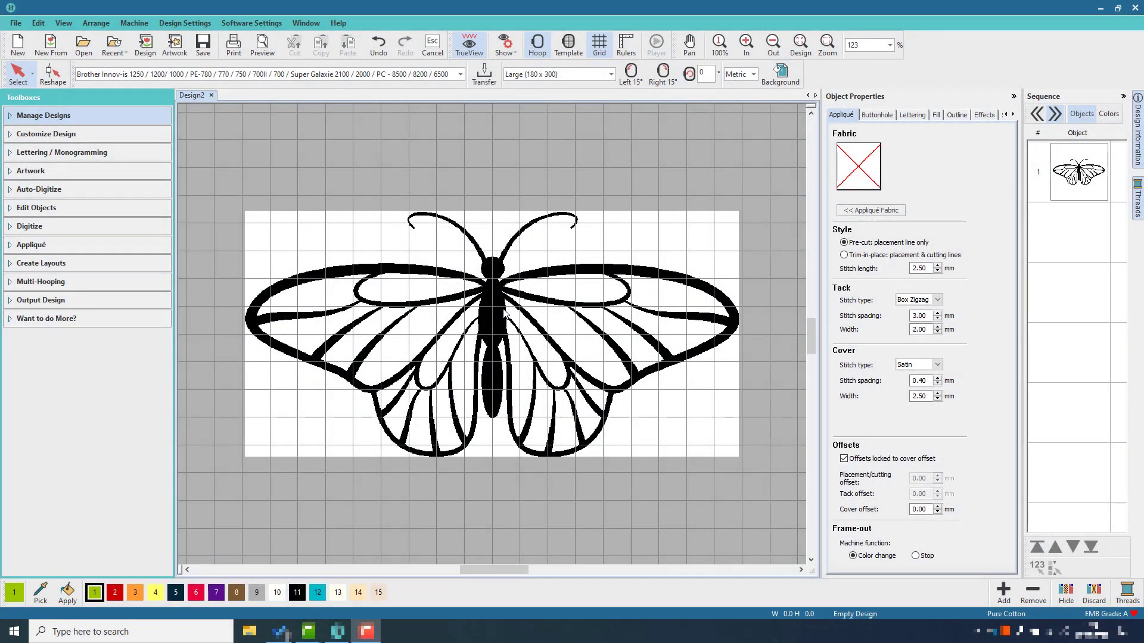
Set up Digitize Closed Shape as a Single Run outline with trims on for tracing the butterfly's left wing.
click(43, 227)
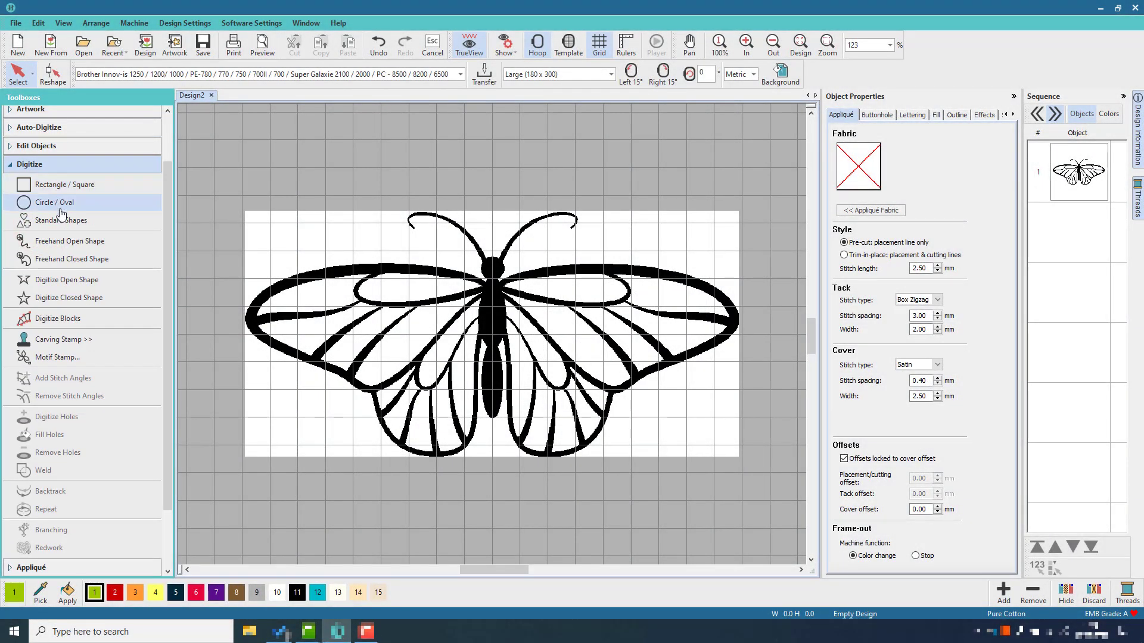
click(69, 301)
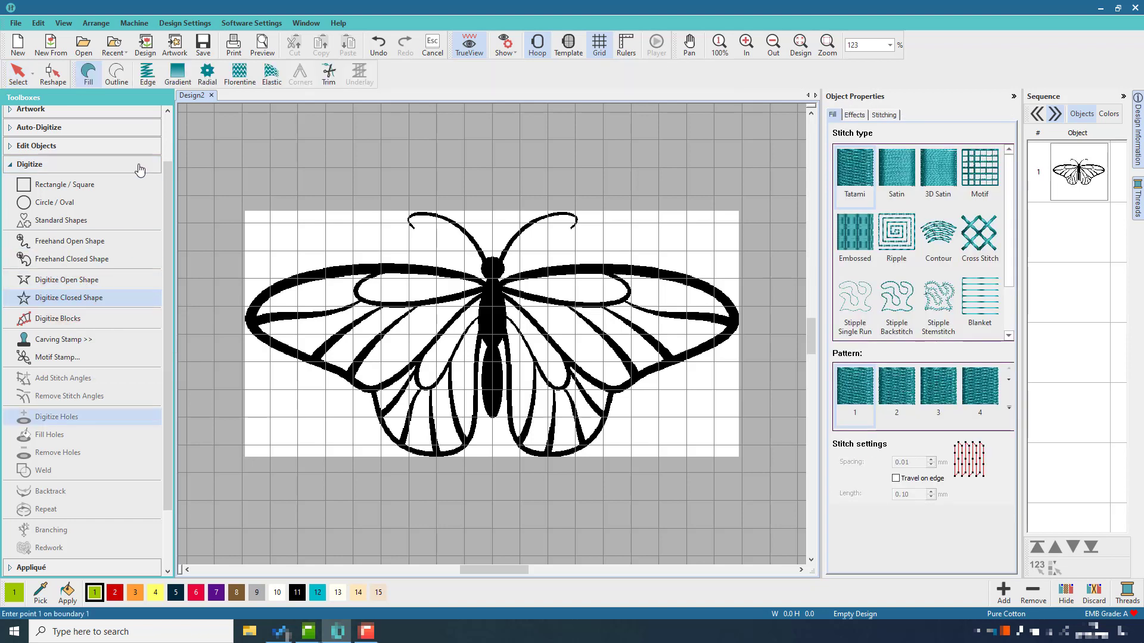
click(122, 77)
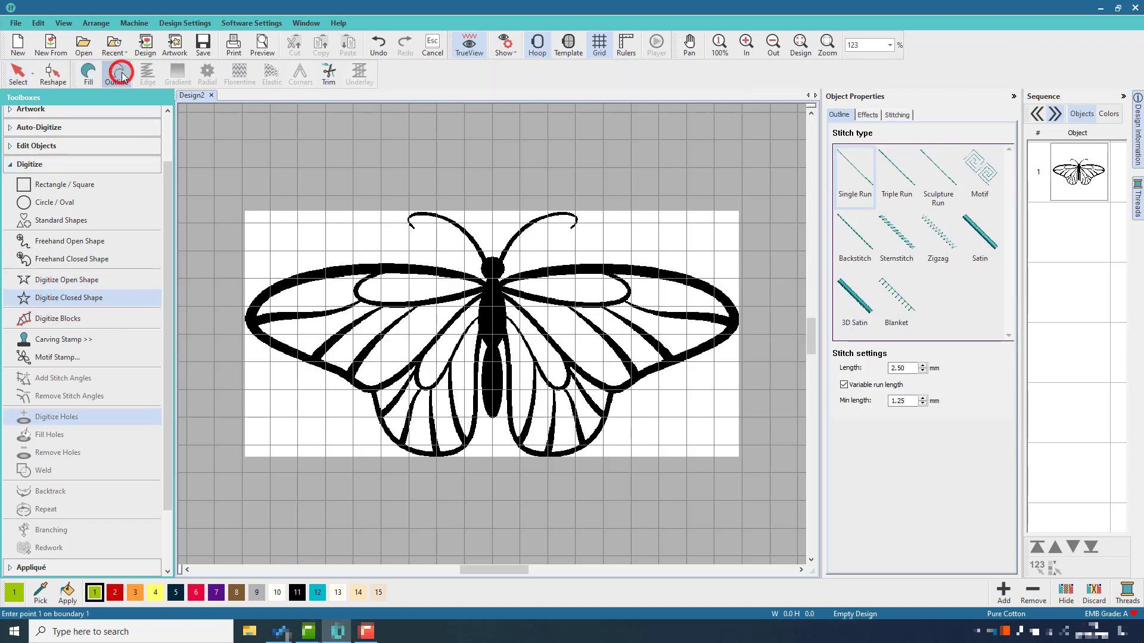
click(326, 80)
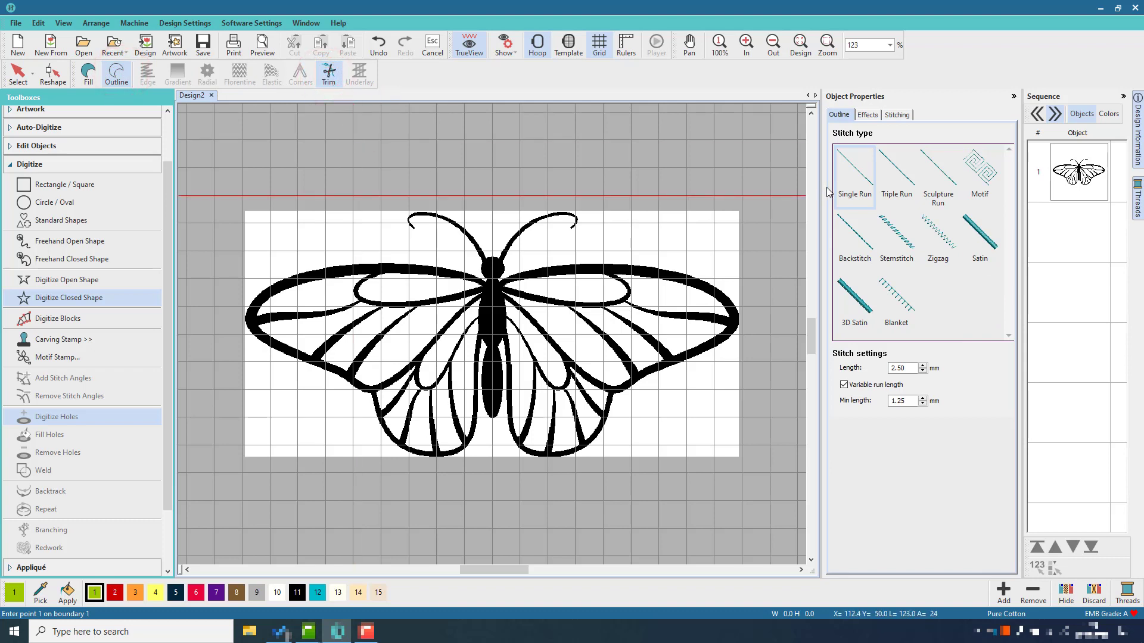
click(827, 42)
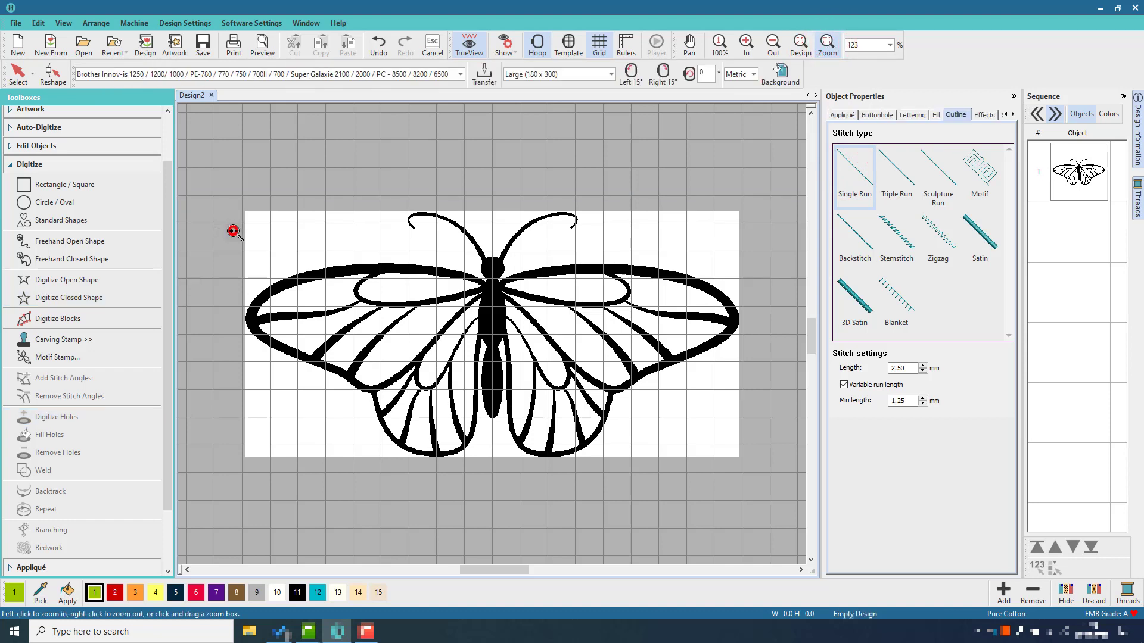
drag(233, 231, 492, 490)
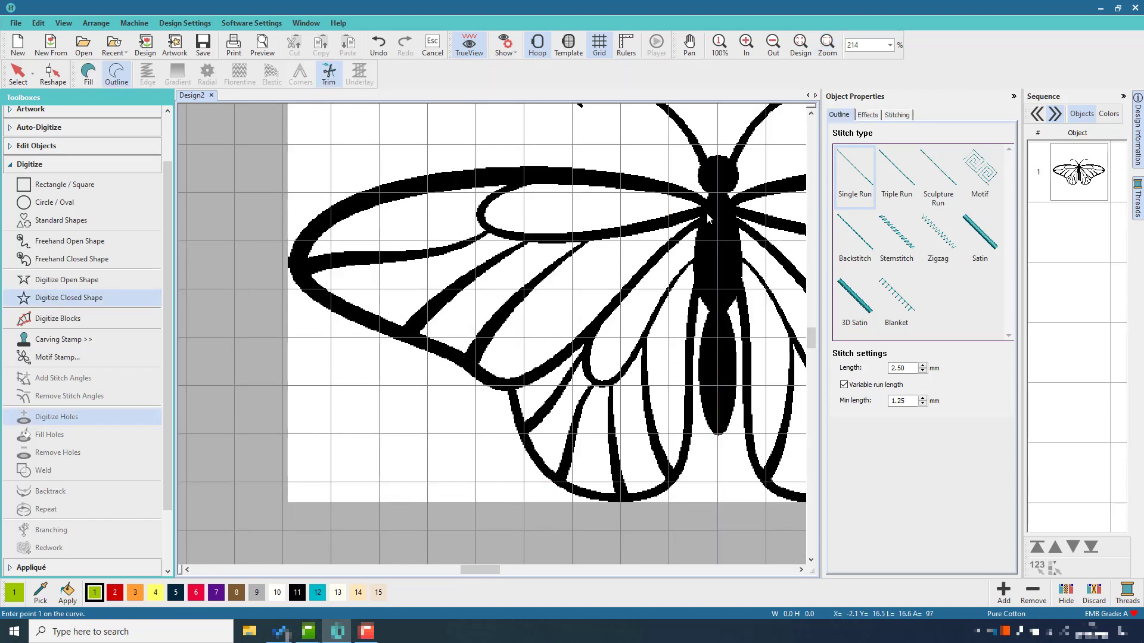
Trace the left wing's outer border and body edge as a closed Single Run outline about 84 mm wide and 67 mm high.
click(702, 290)
click(698, 259)
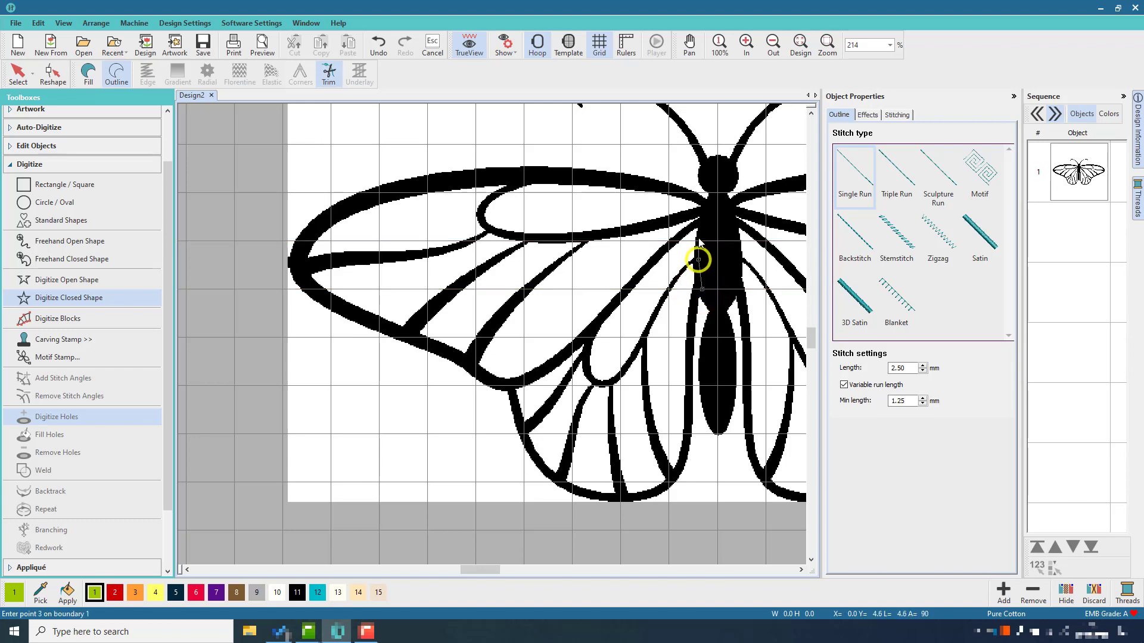
click(702, 223)
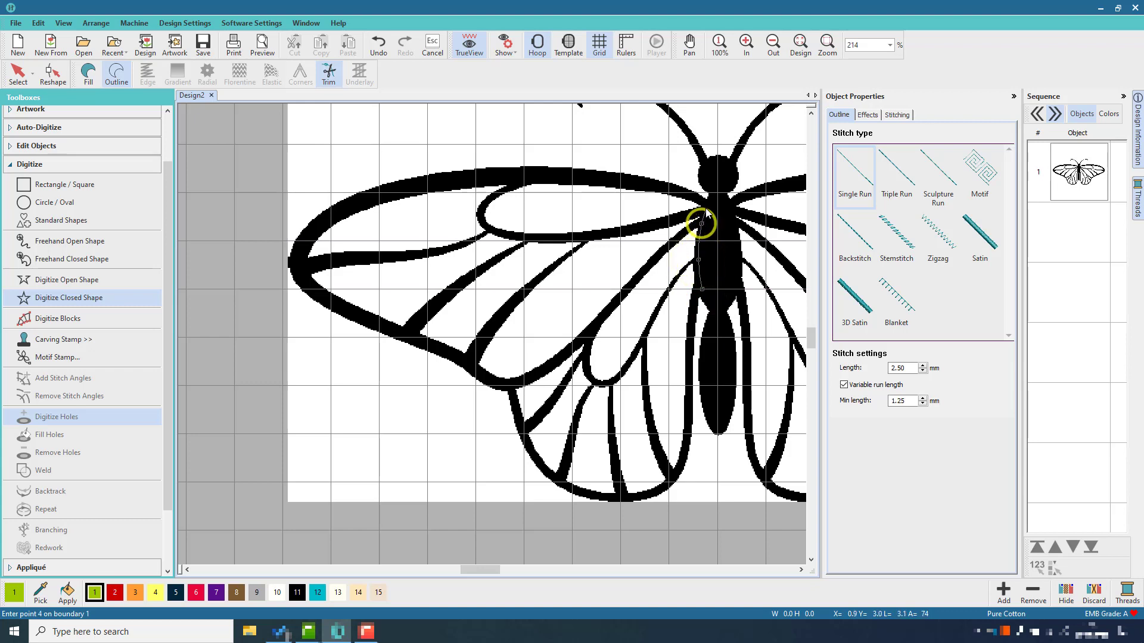
click(706, 203)
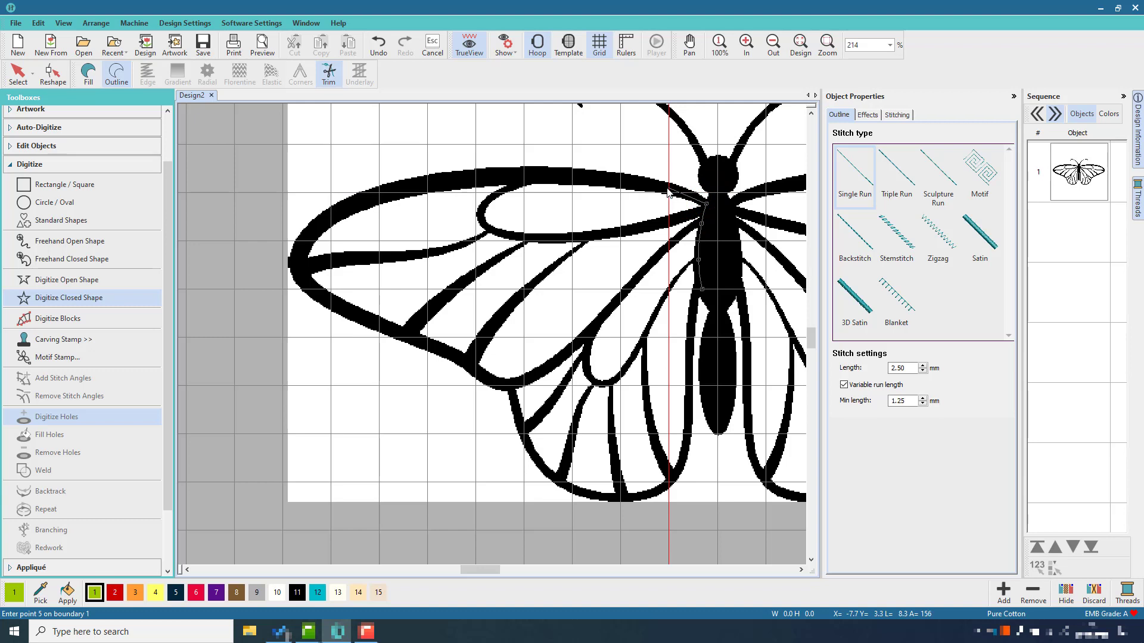
click(668, 188)
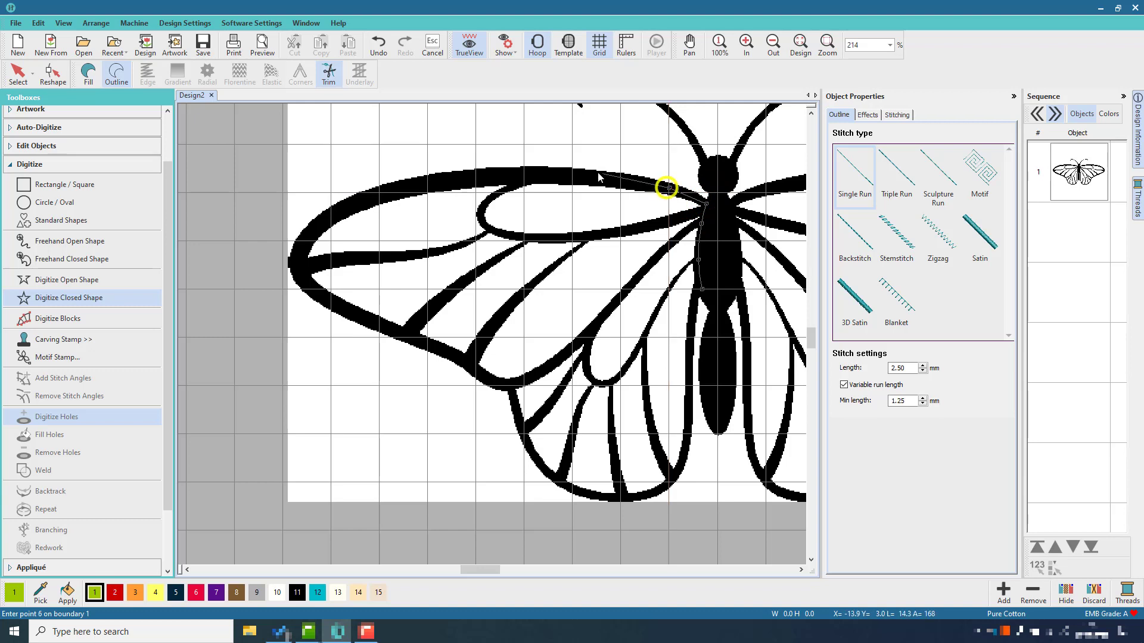
click(565, 176)
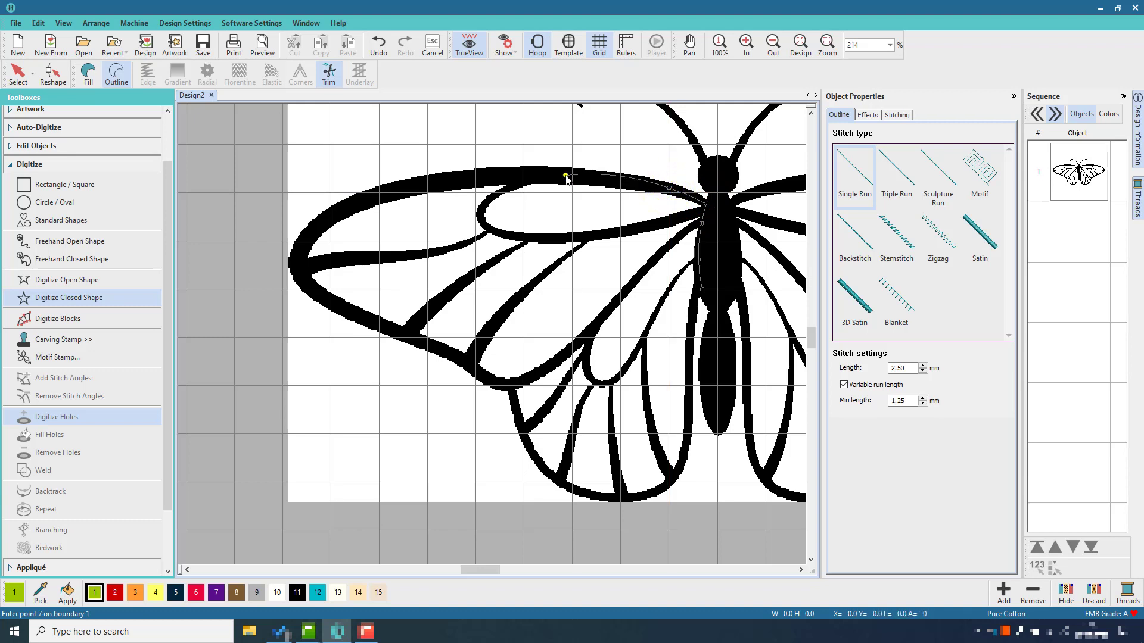
click(431, 181)
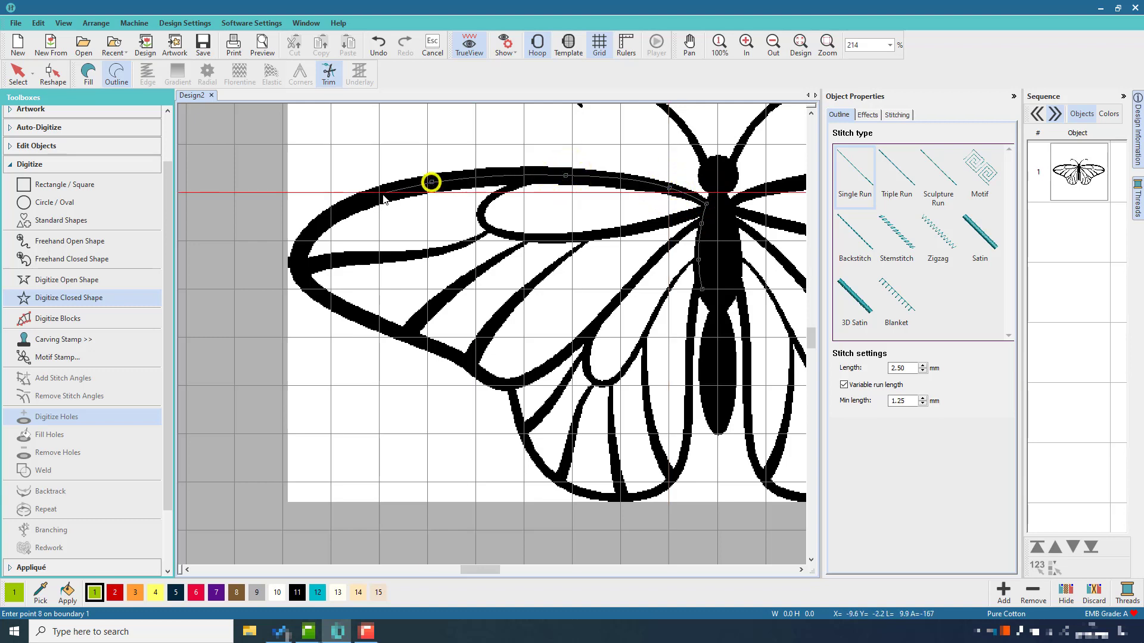
click(331, 216)
click(300, 249)
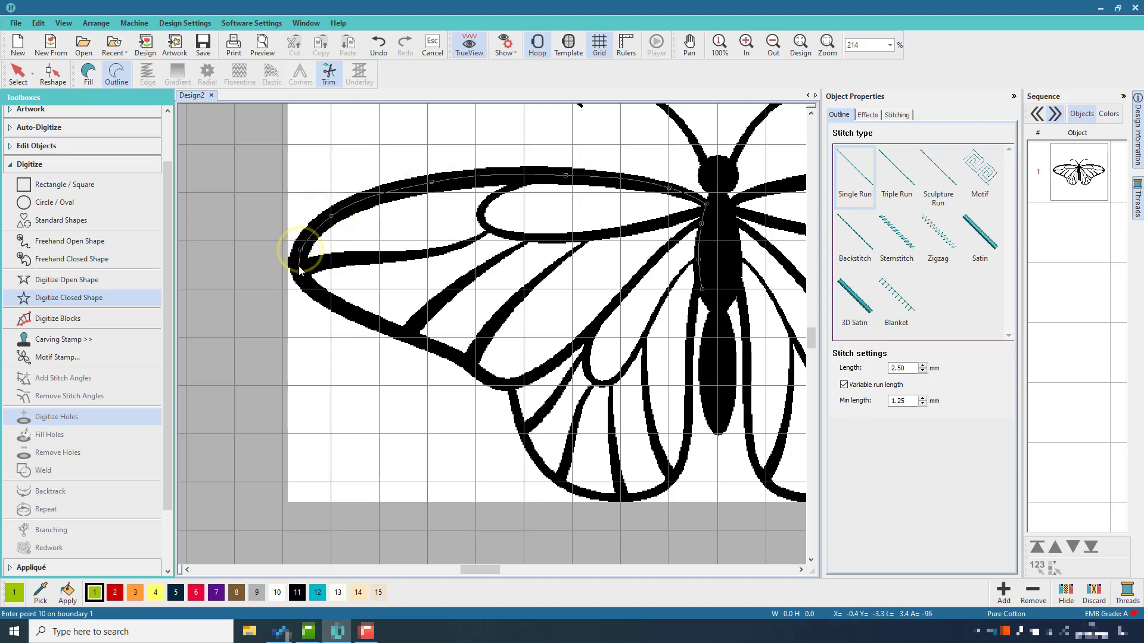
click(298, 265)
click(316, 292)
click(367, 320)
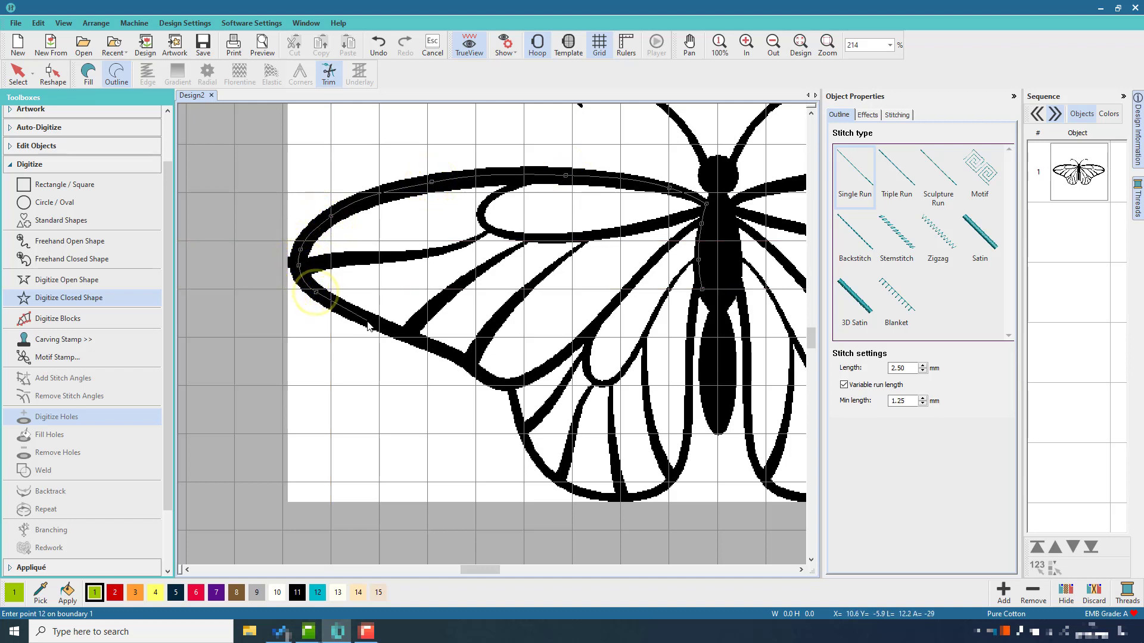
click(442, 350)
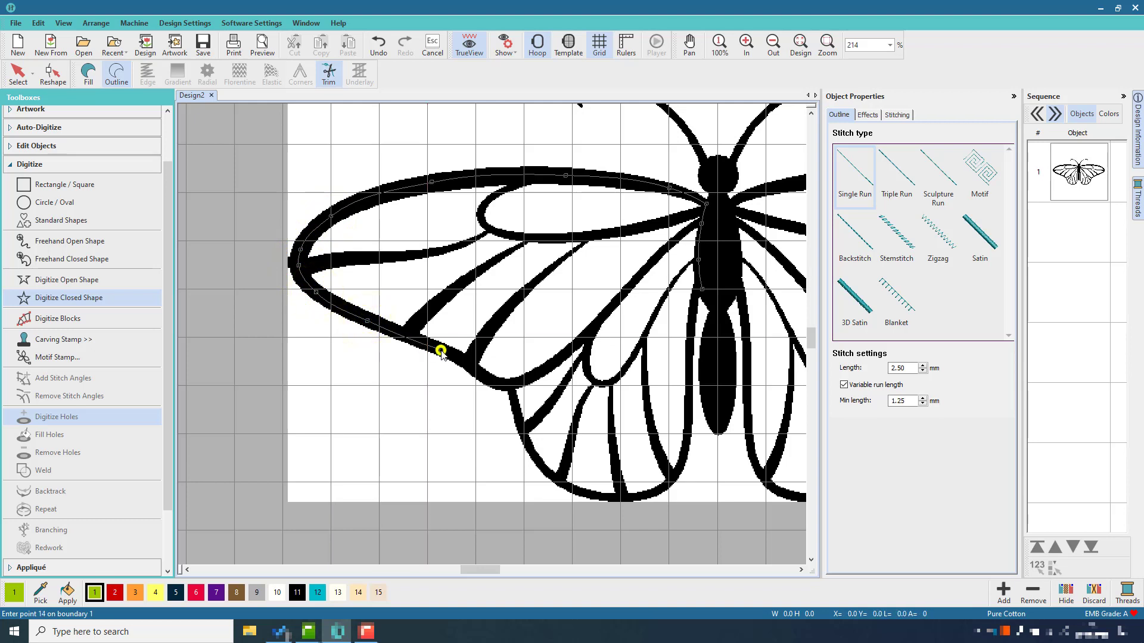
click(470, 363)
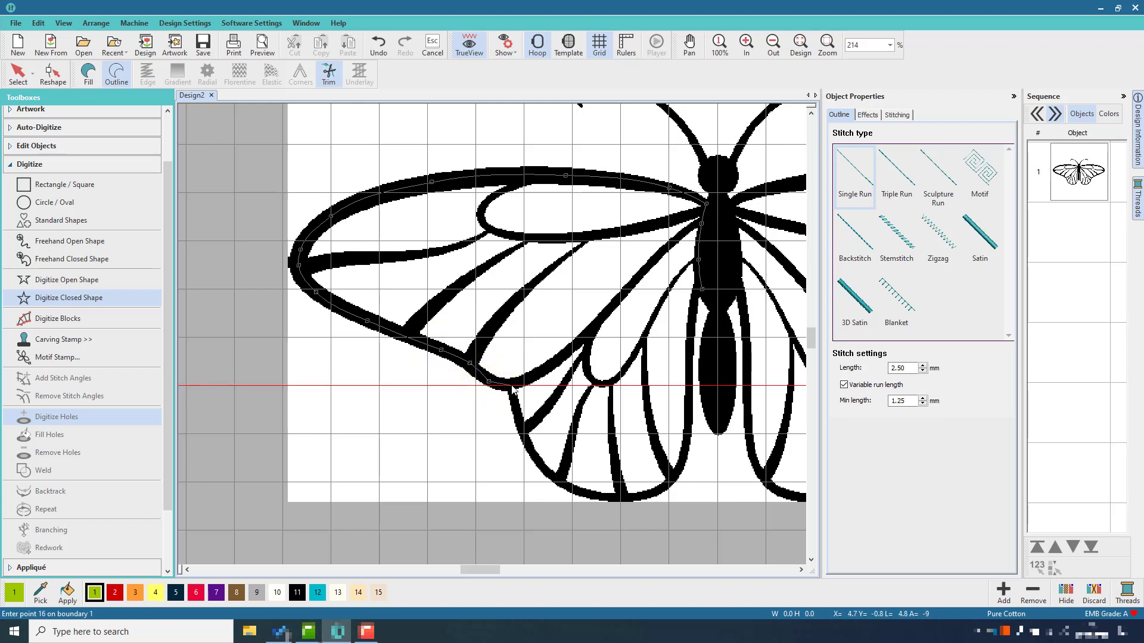
click(511, 386)
click(516, 410)
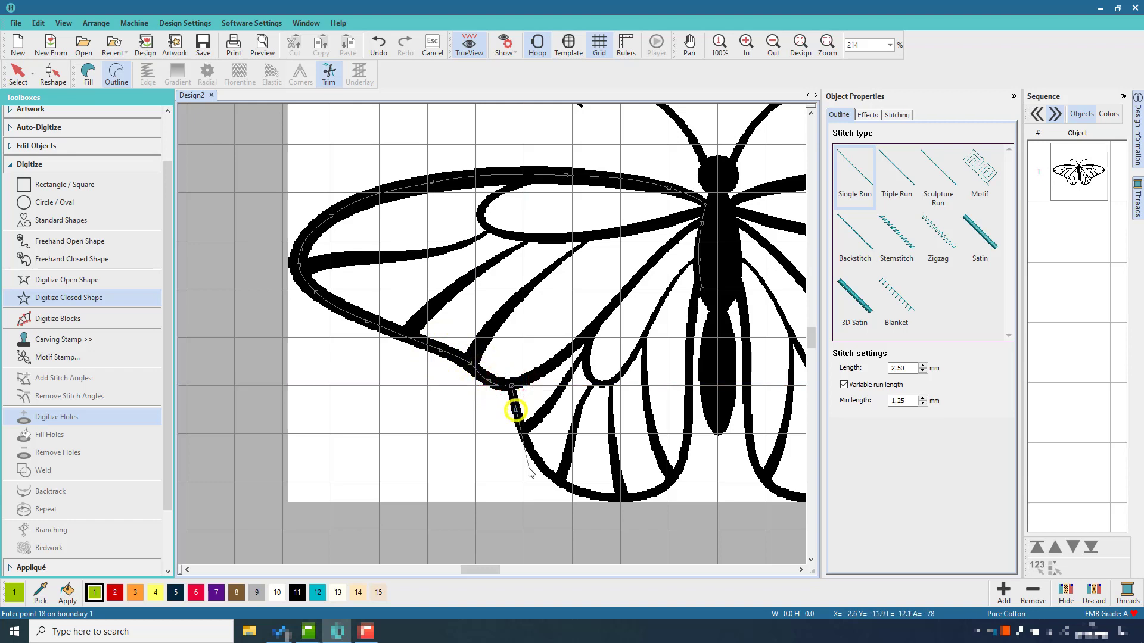
click(558, 482)
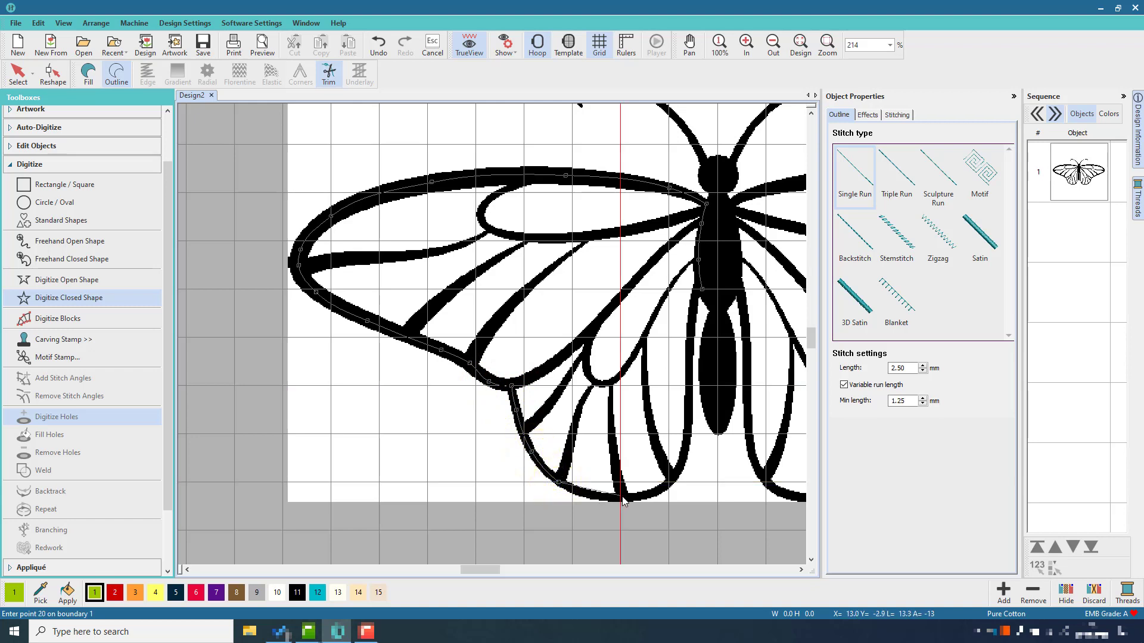
click(620, 496)
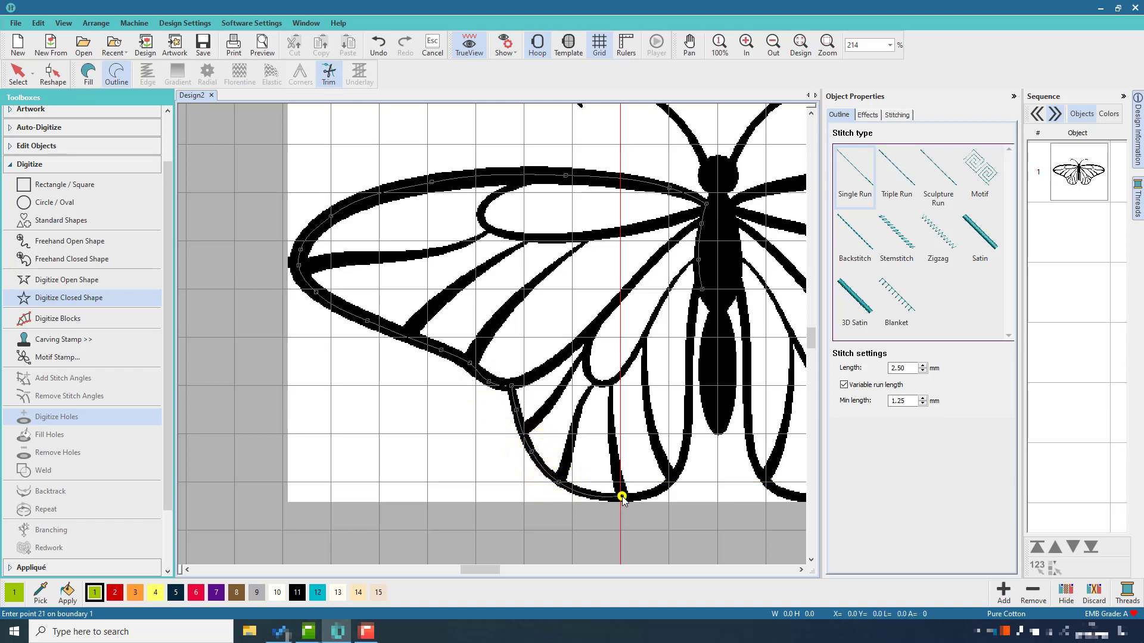
click(672, 477)
click(688, 430)
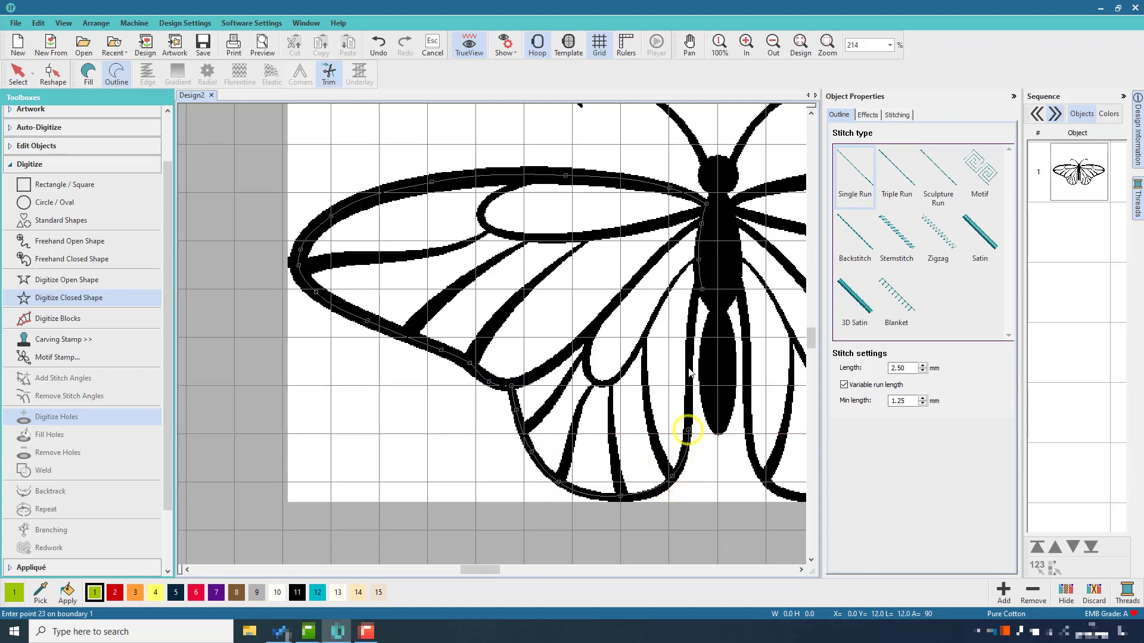
click(688, 344)
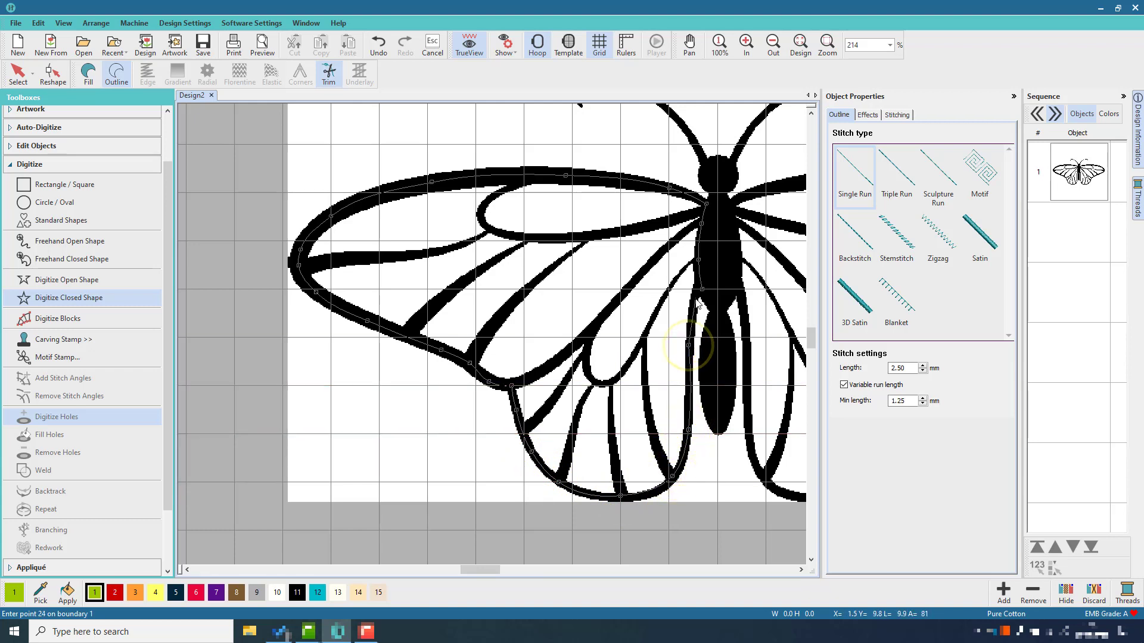
click(698, 302)
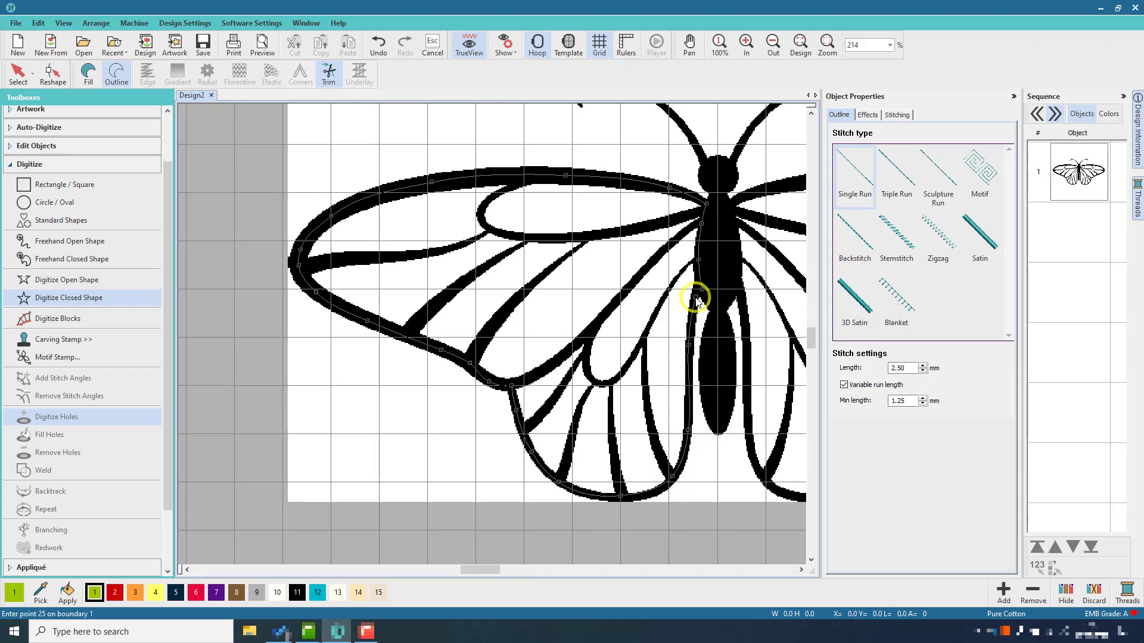
key(Return)
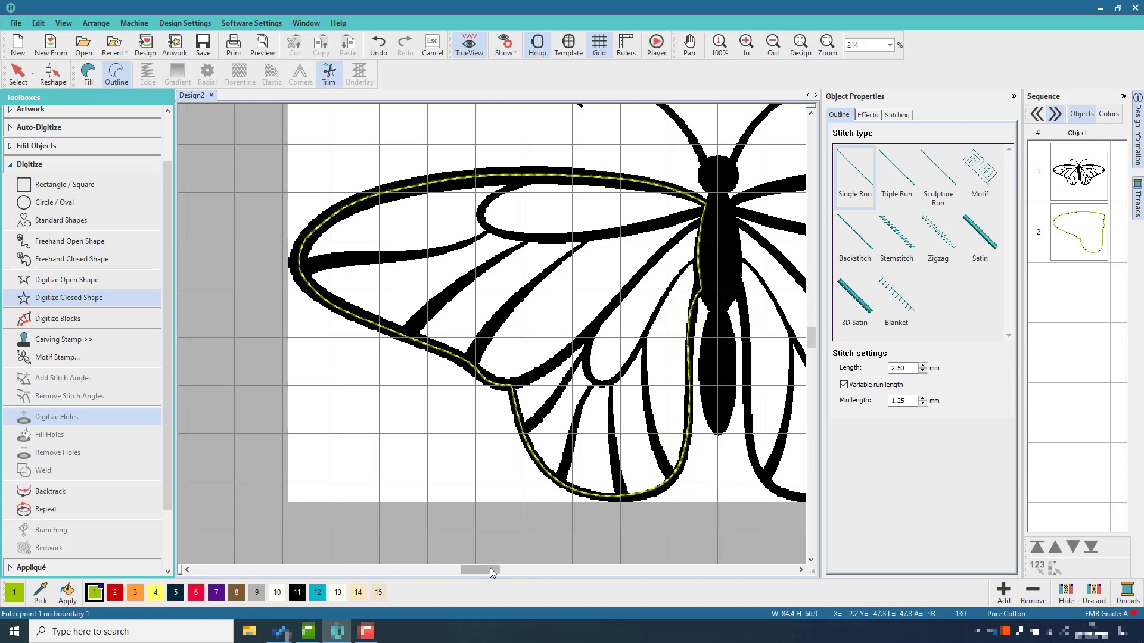
Mirror-copy the left wing outline horizontally and place the copy over the butterfly's right wing.
drag(488, 568, 504, 571)
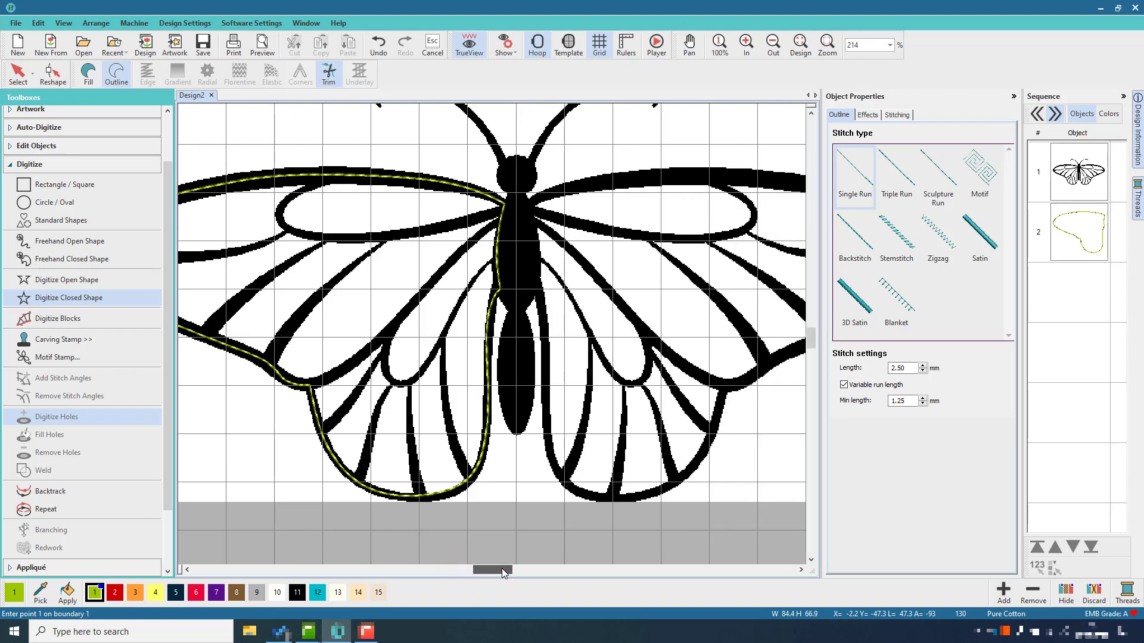
click(18, 72)
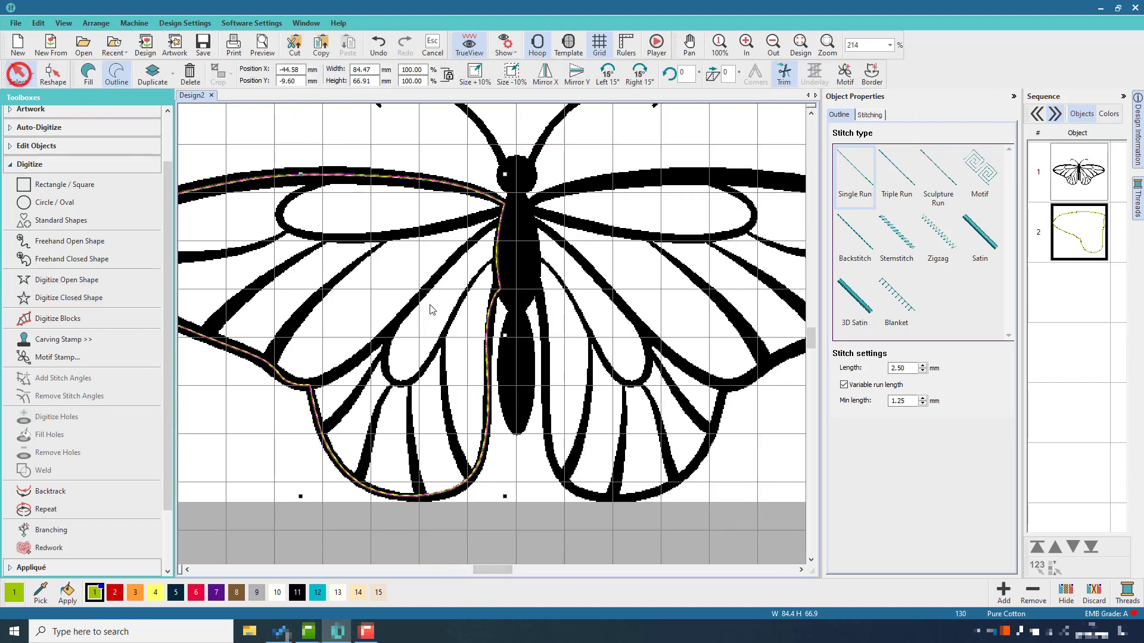
click(83, 164)
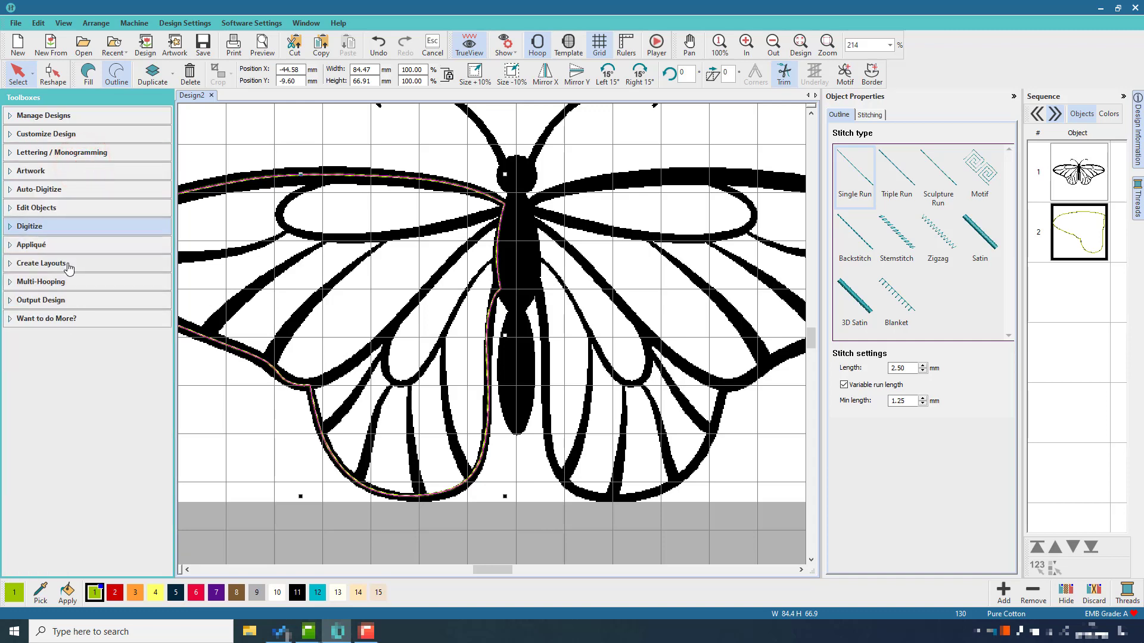
click(67, 263)
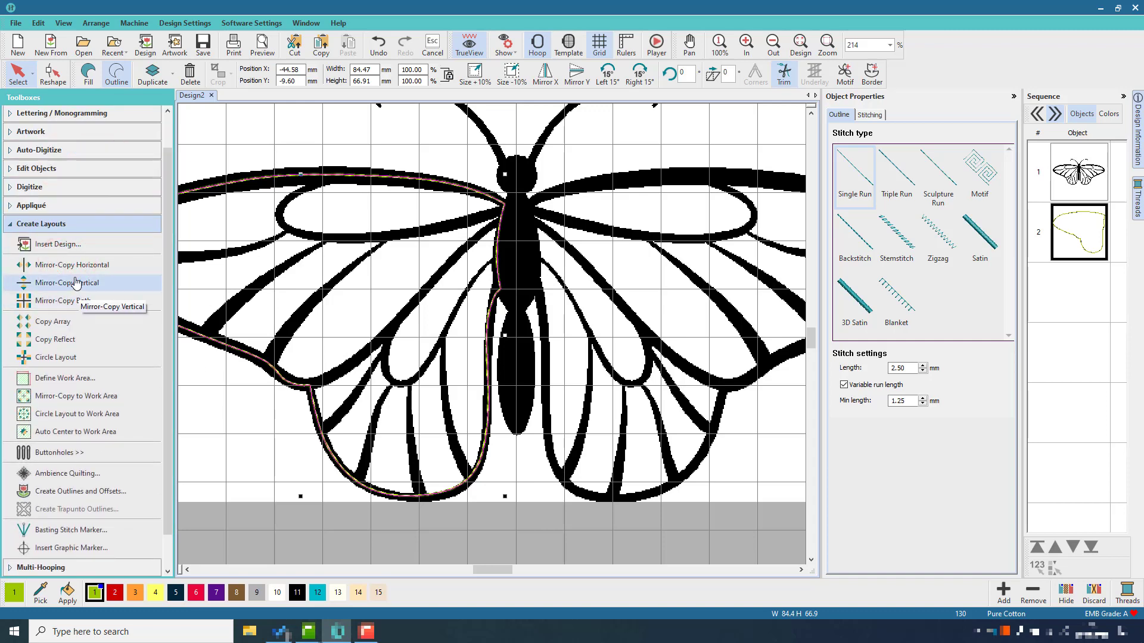
click(72, 266)
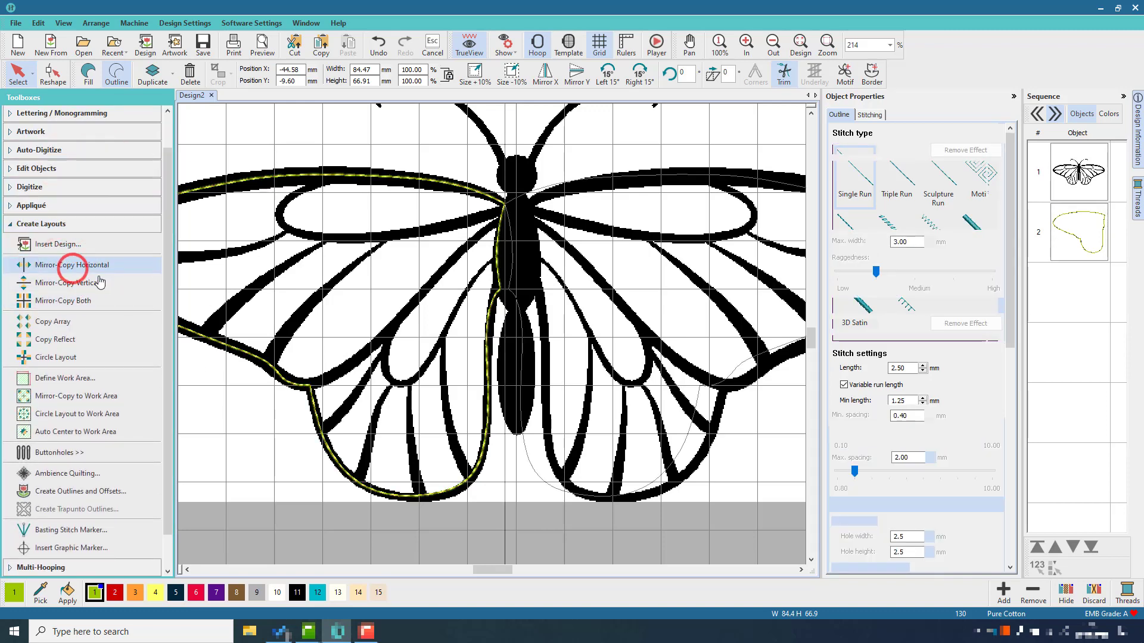
click(513, 219)
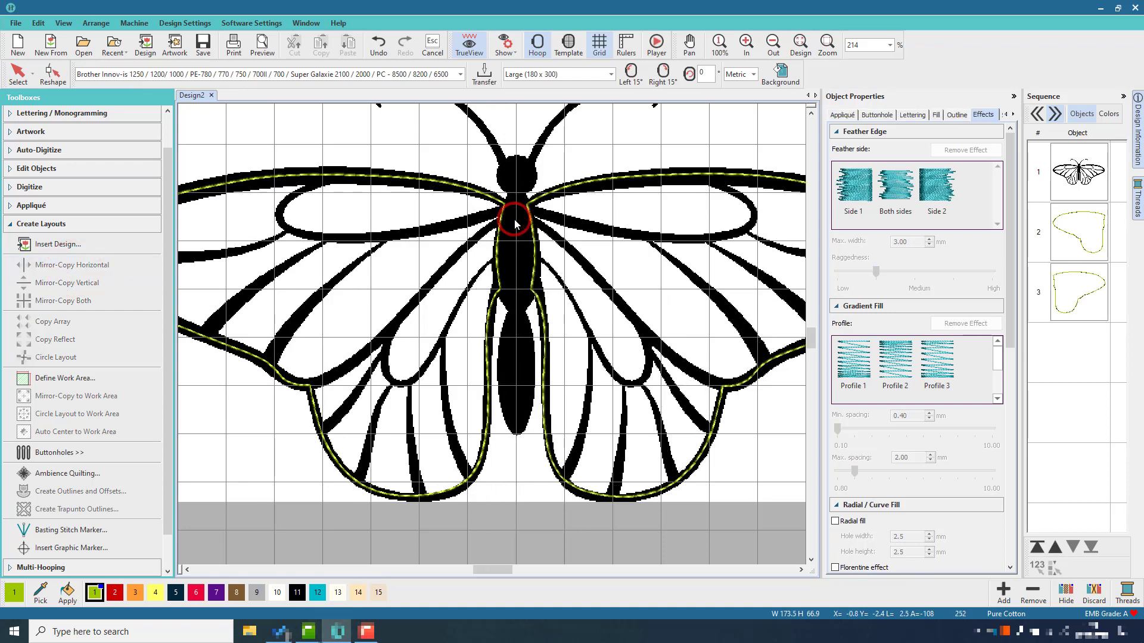
Convert the right and left wing outlines to appliqué objects, one at a time.
click(18, 75)
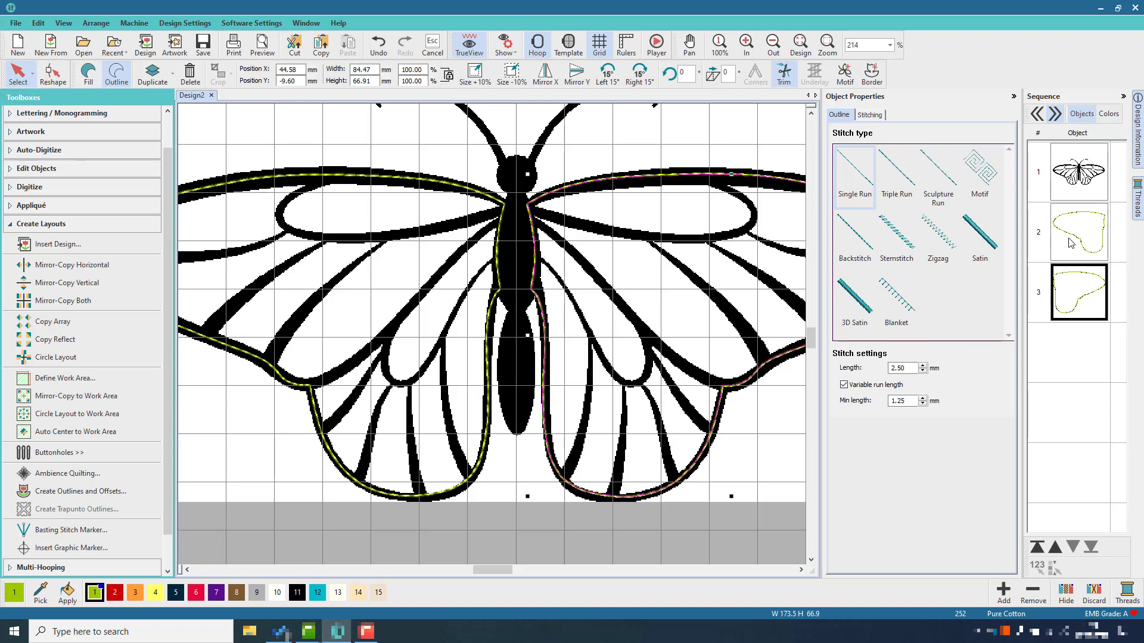
click(1080, 280)
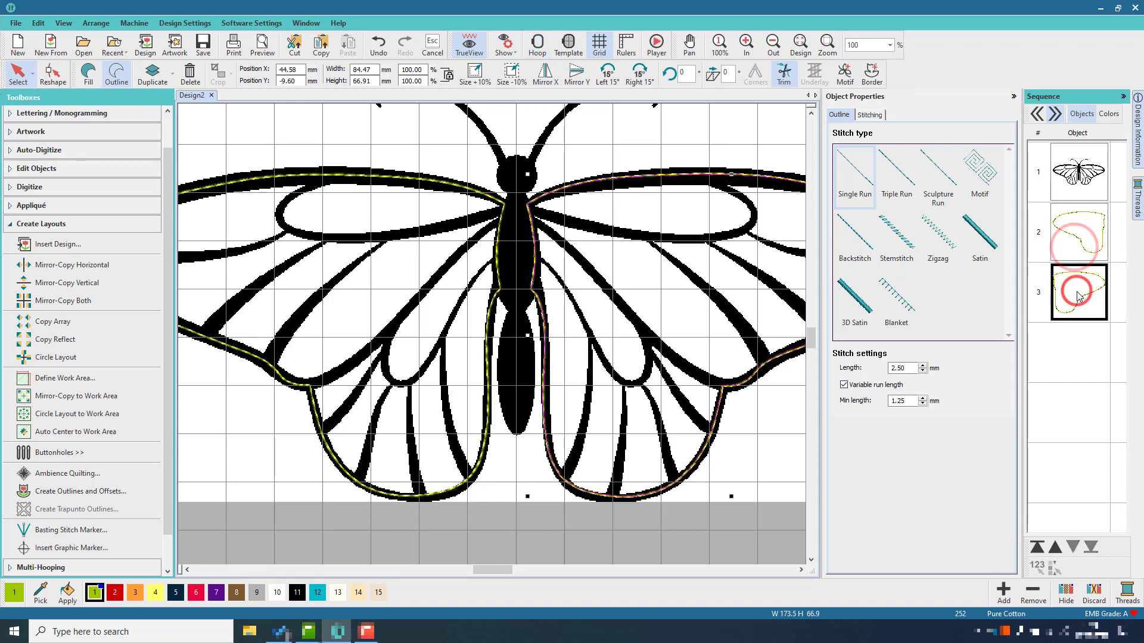
click(43, 228)
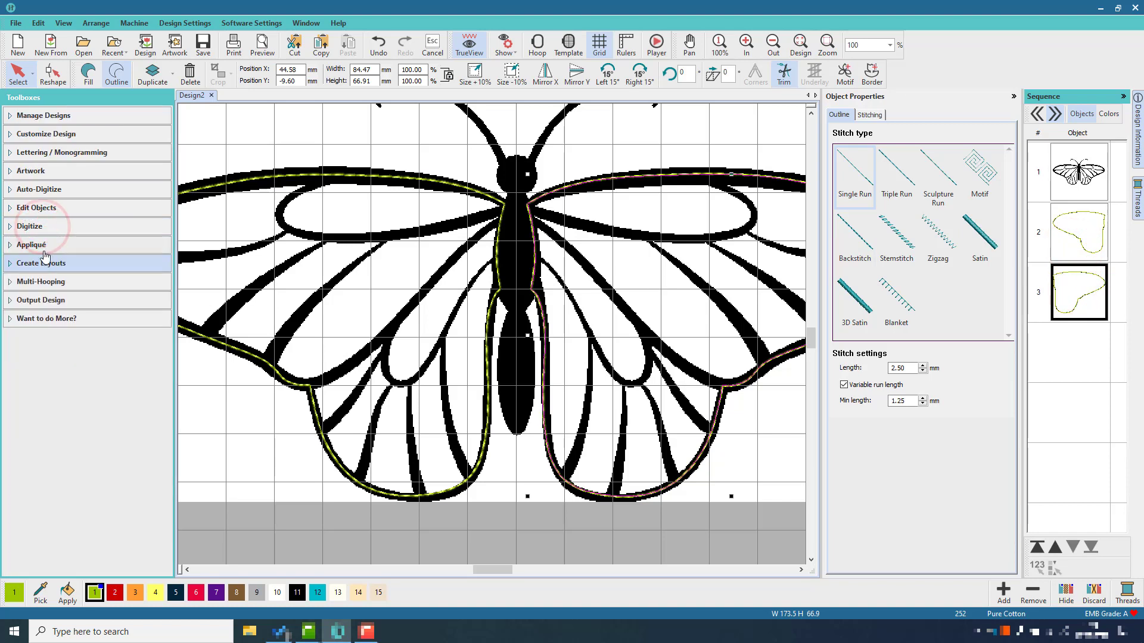
click(41, 244)
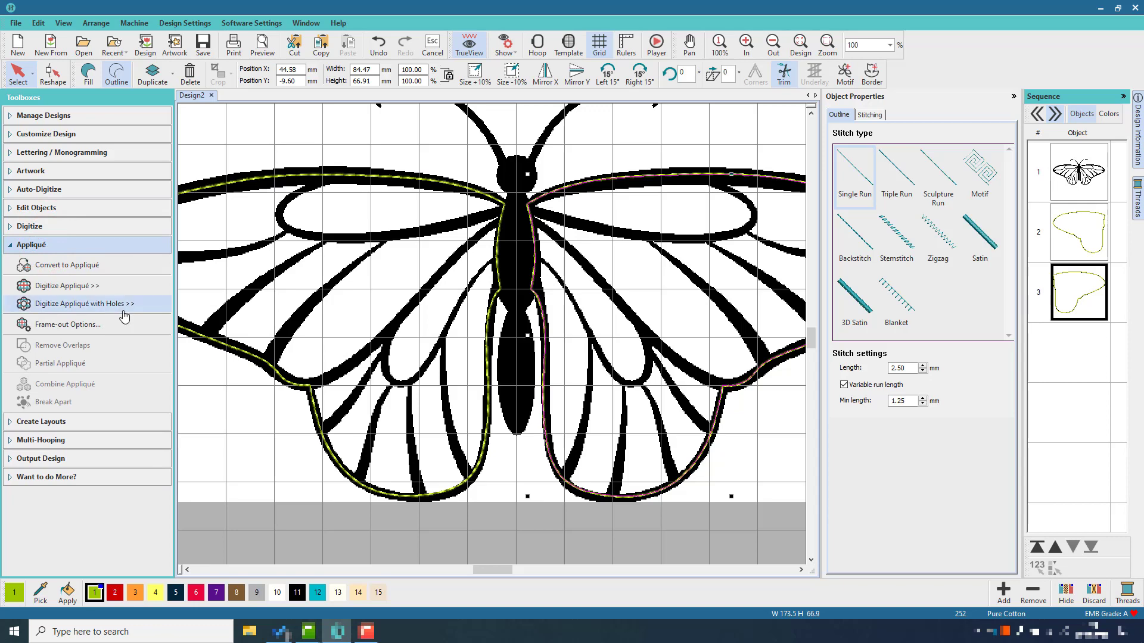
click(93, 272)
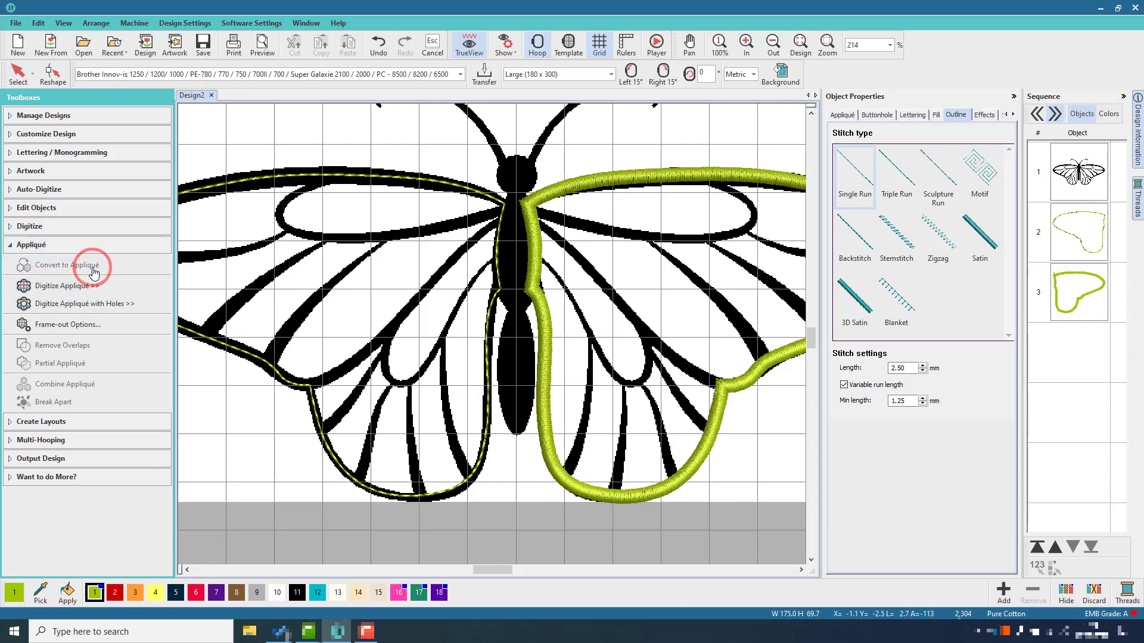
click(1068, 237)
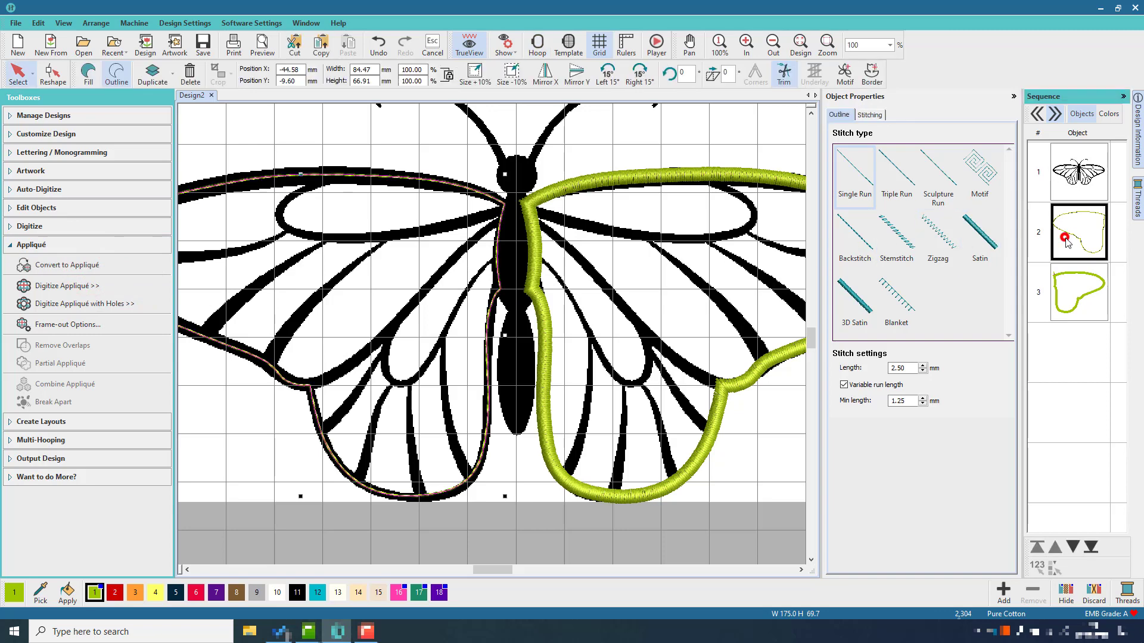
click(48, 271)
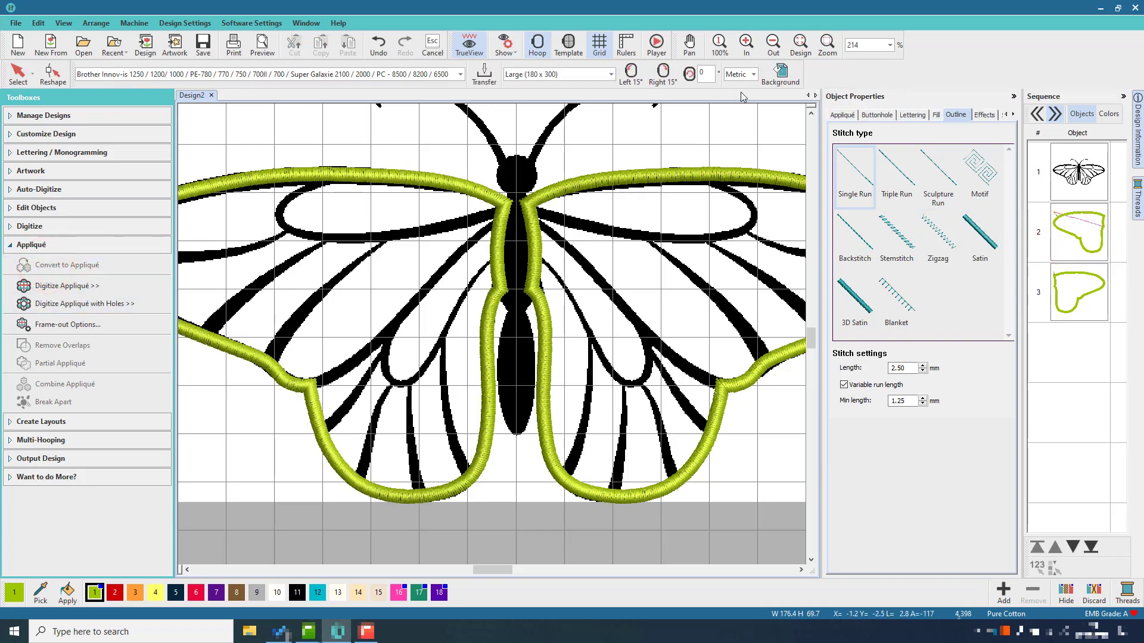
Save the design as an EMB file named Butterfly Applique in the current folder.
click(773, 46)
click(776, 48)
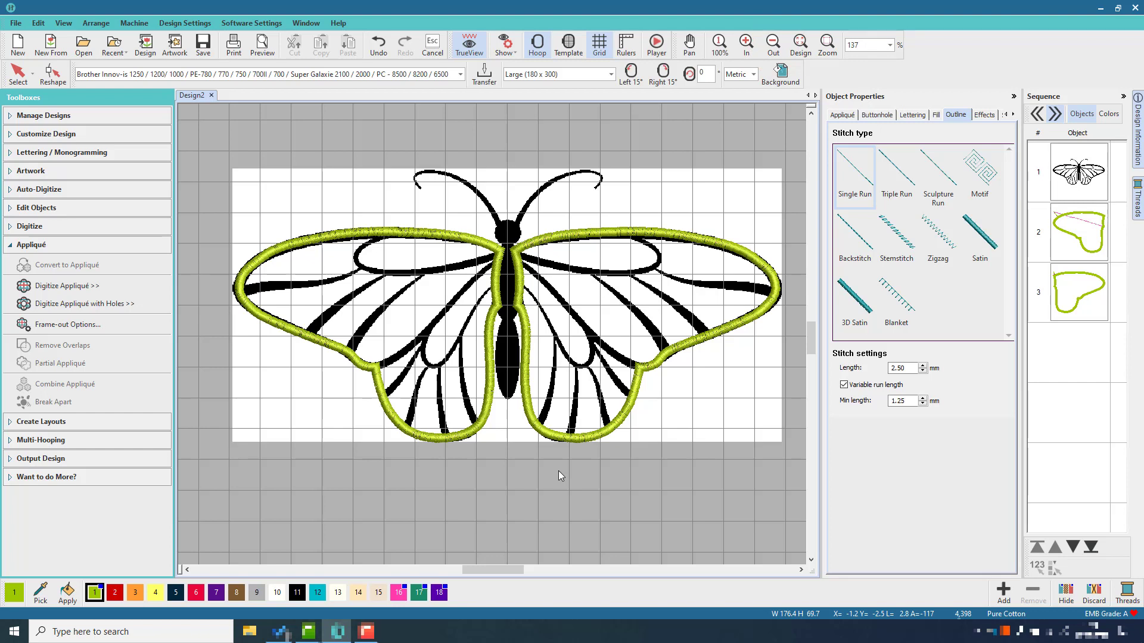
click(212, 55)
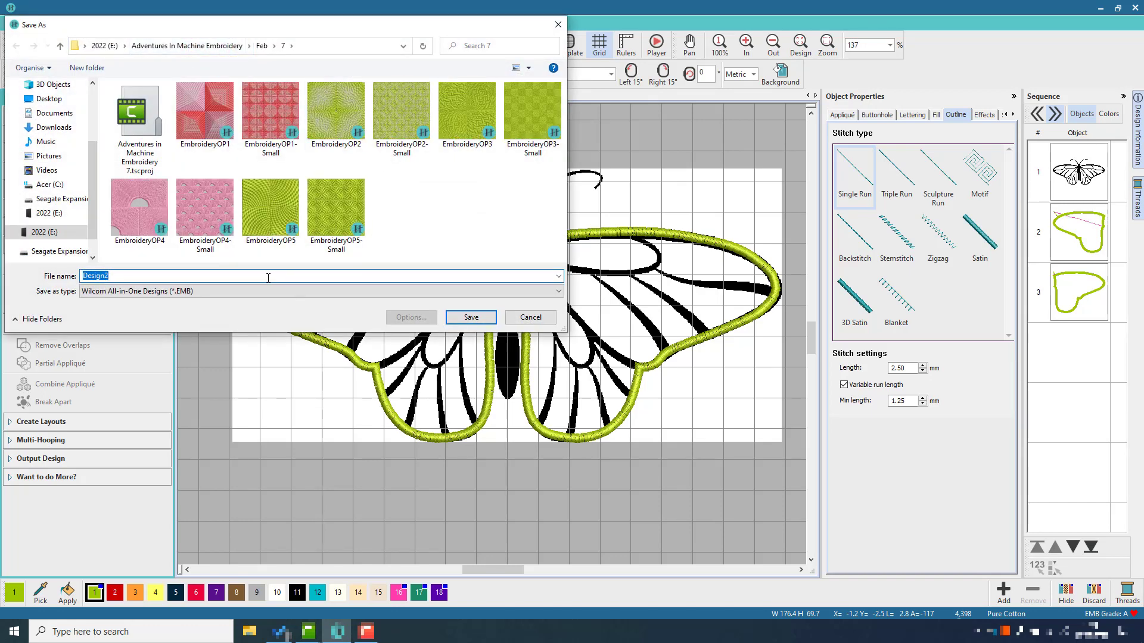
text(Butterf)
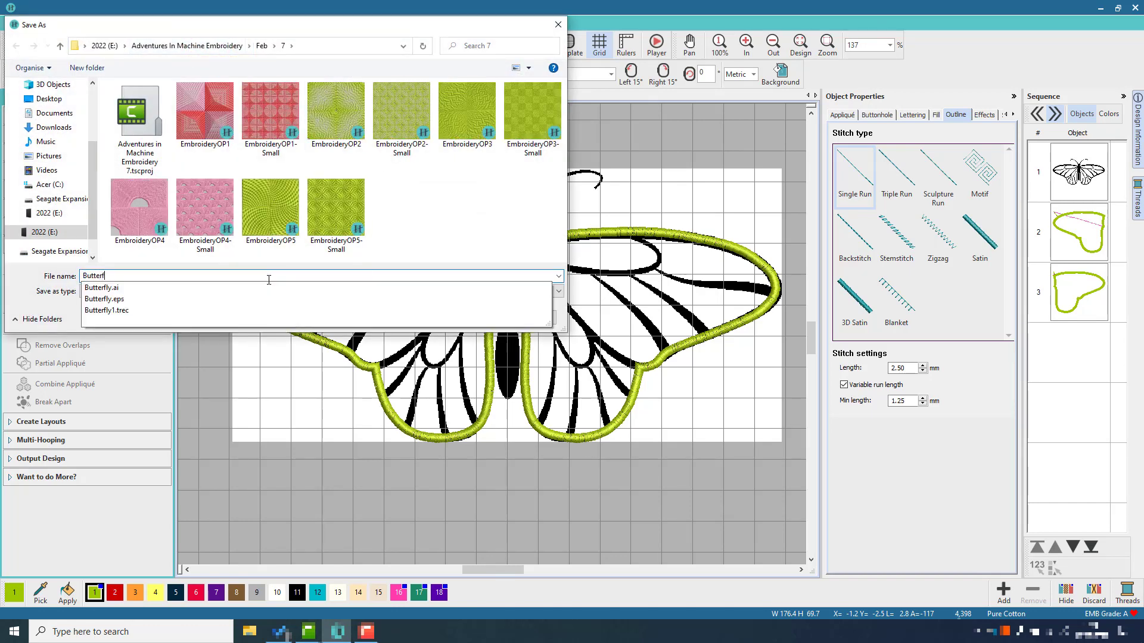
text(ly Applique)
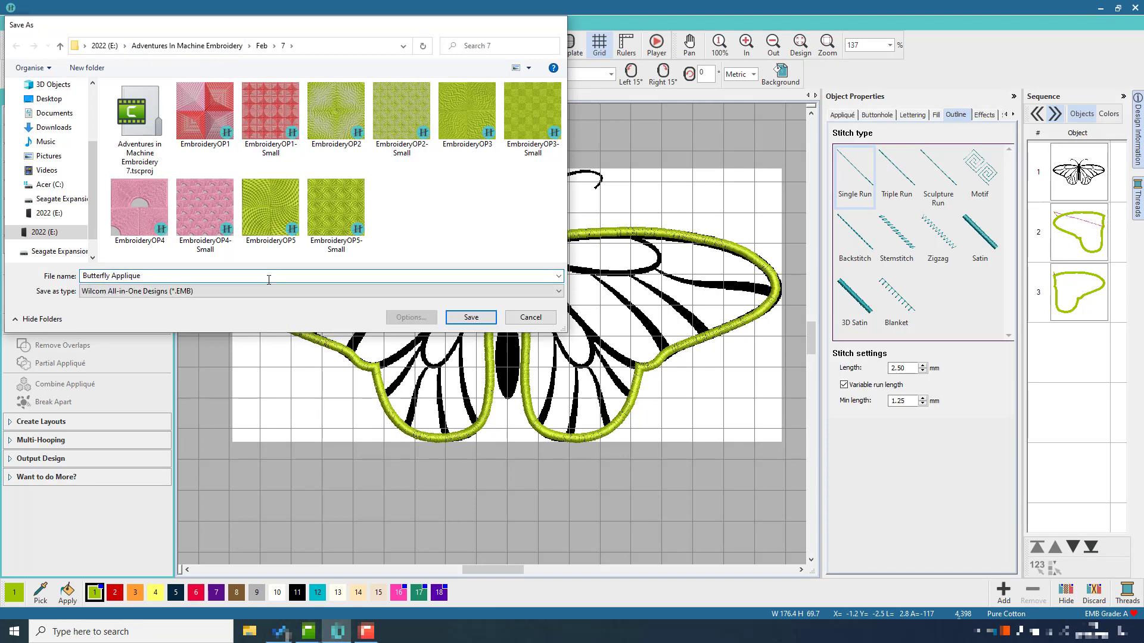
key(Return)
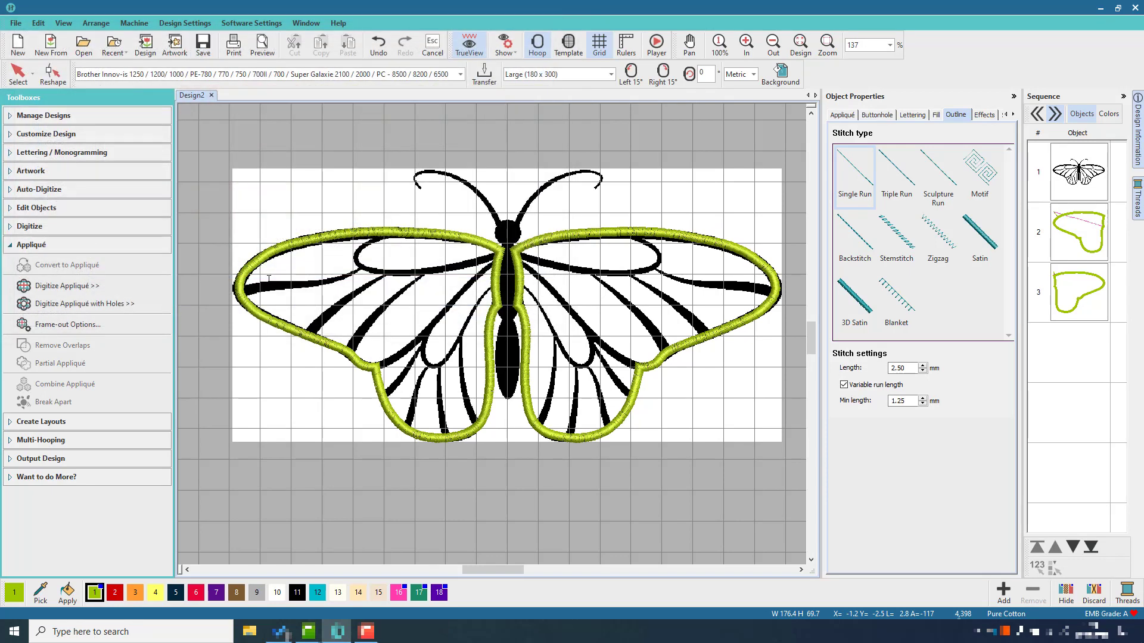
click(203, 52)
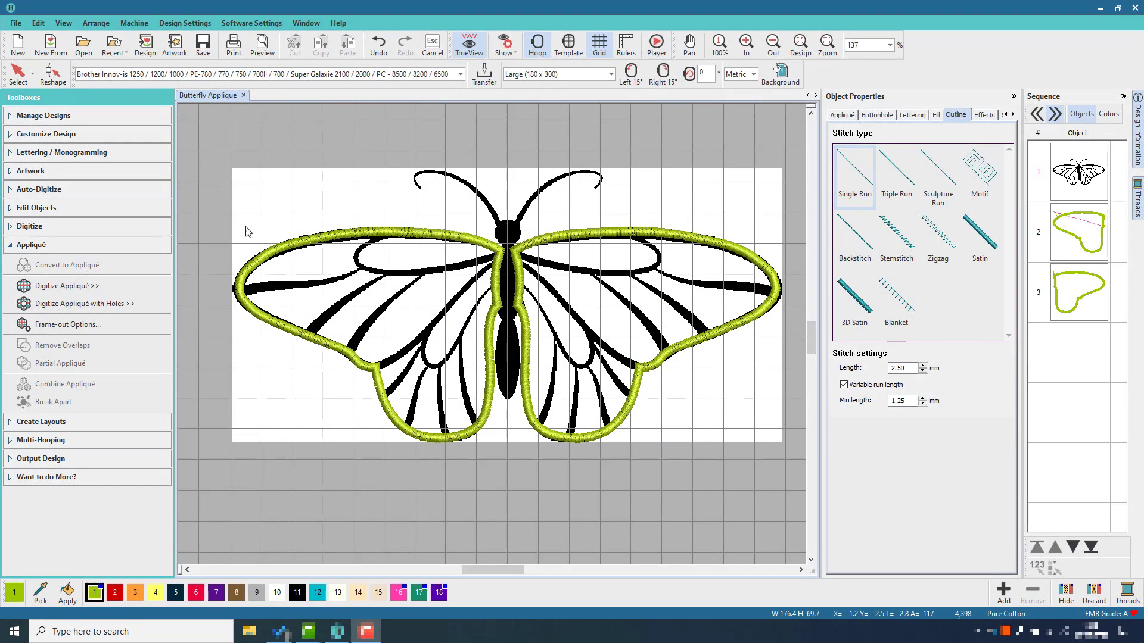
Trace the left antenna from the head to its curled tip as a Freehand Open Shape in Single Run with thread color 6.
click(80, 226)
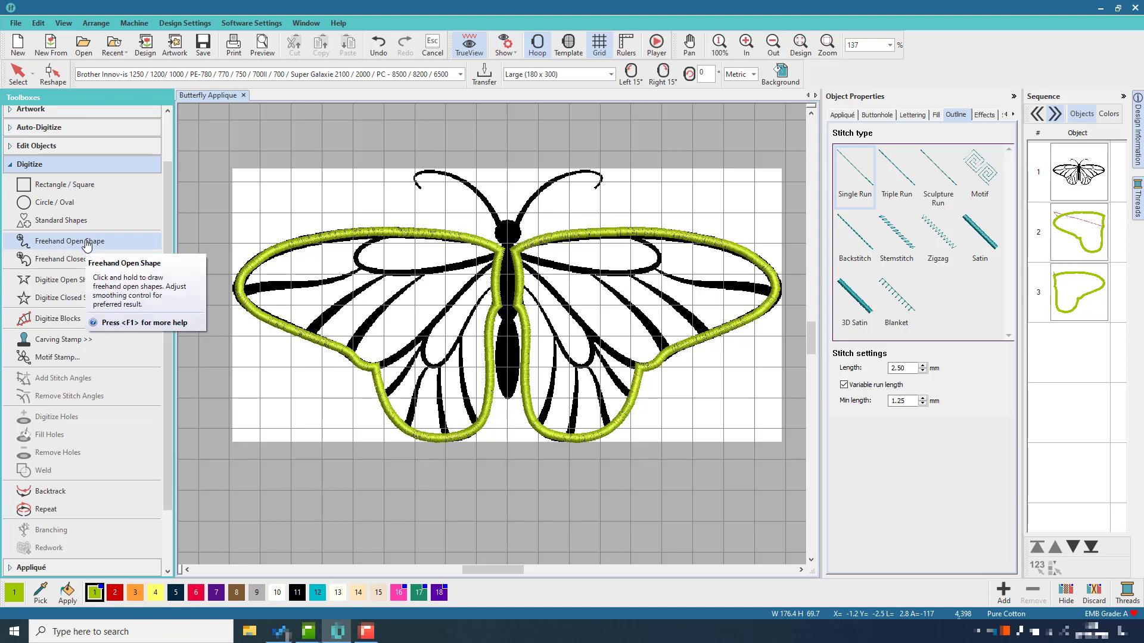
click(87, 243)
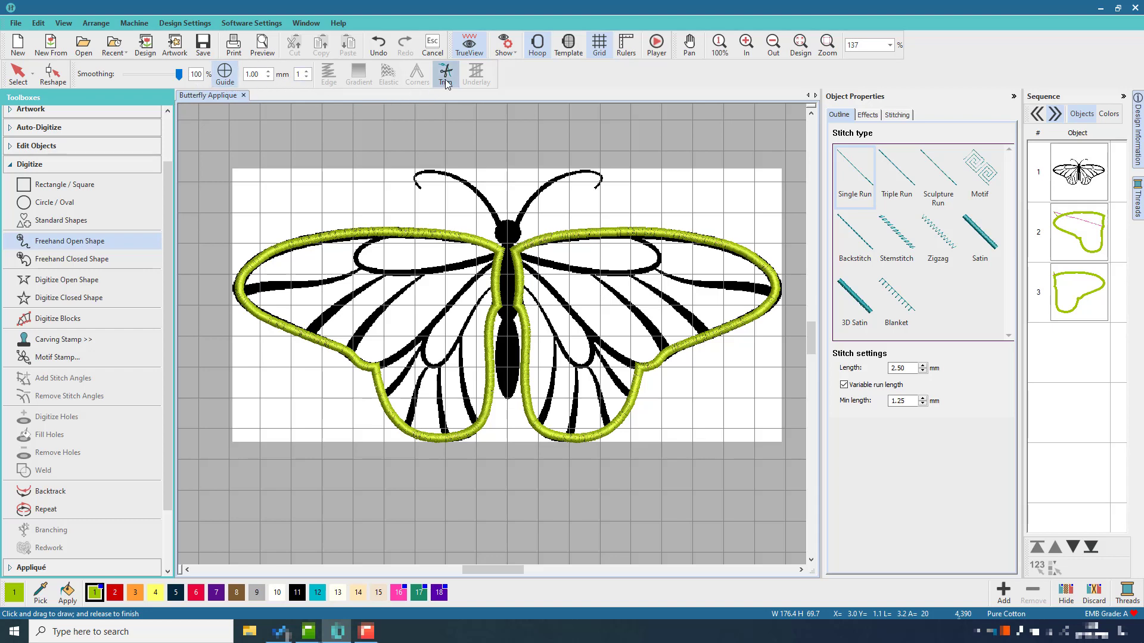
click(867, 187)
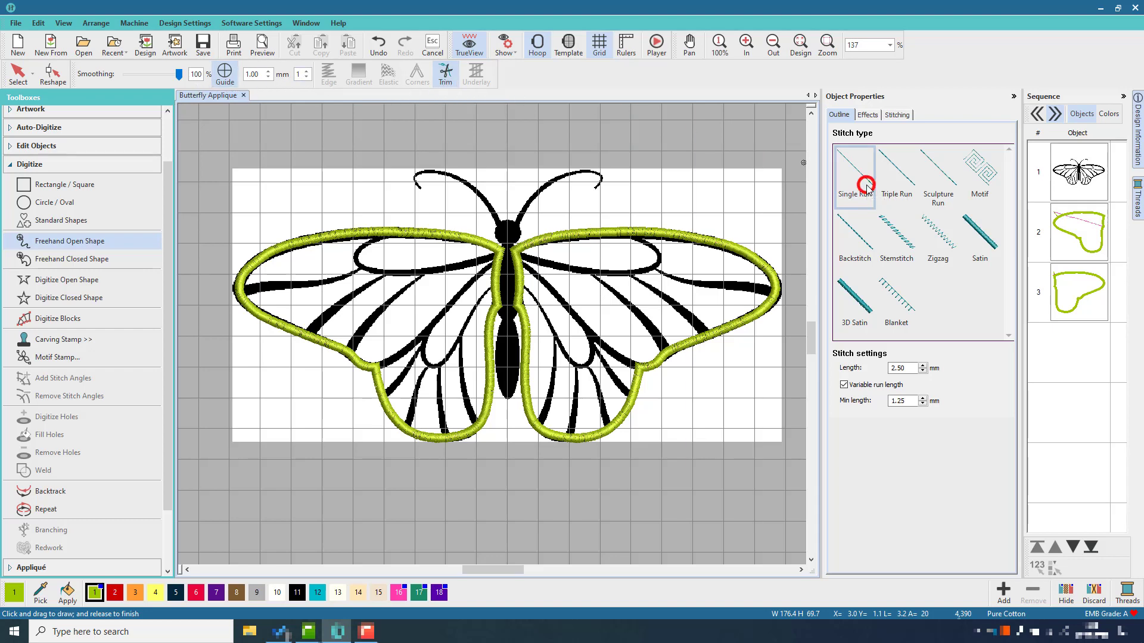
click(196, 592)
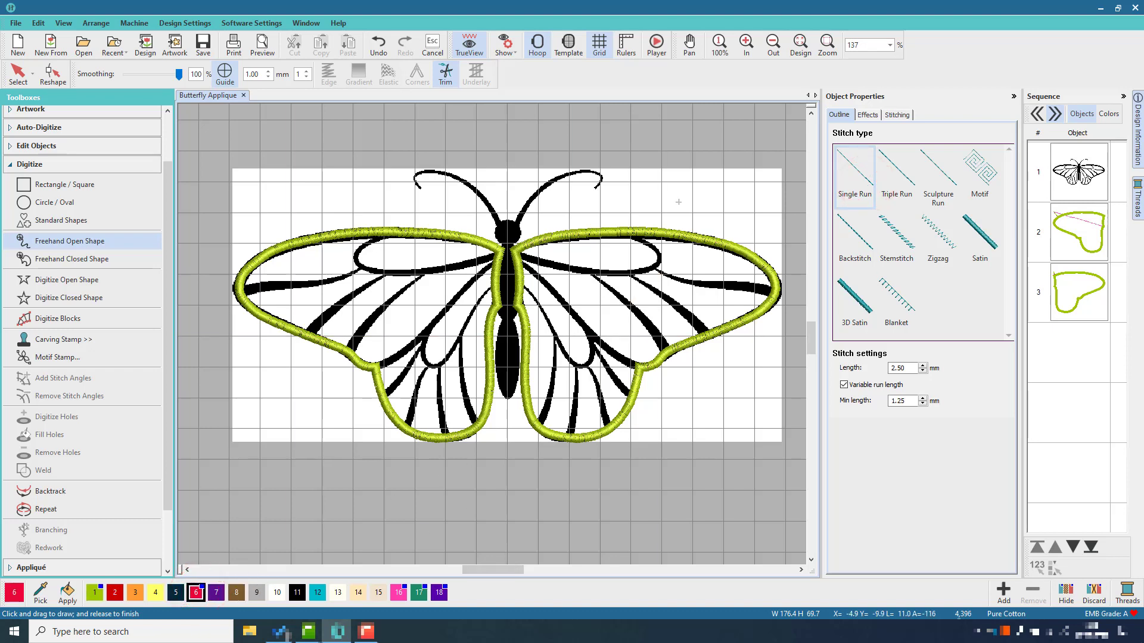
click(827, 44)
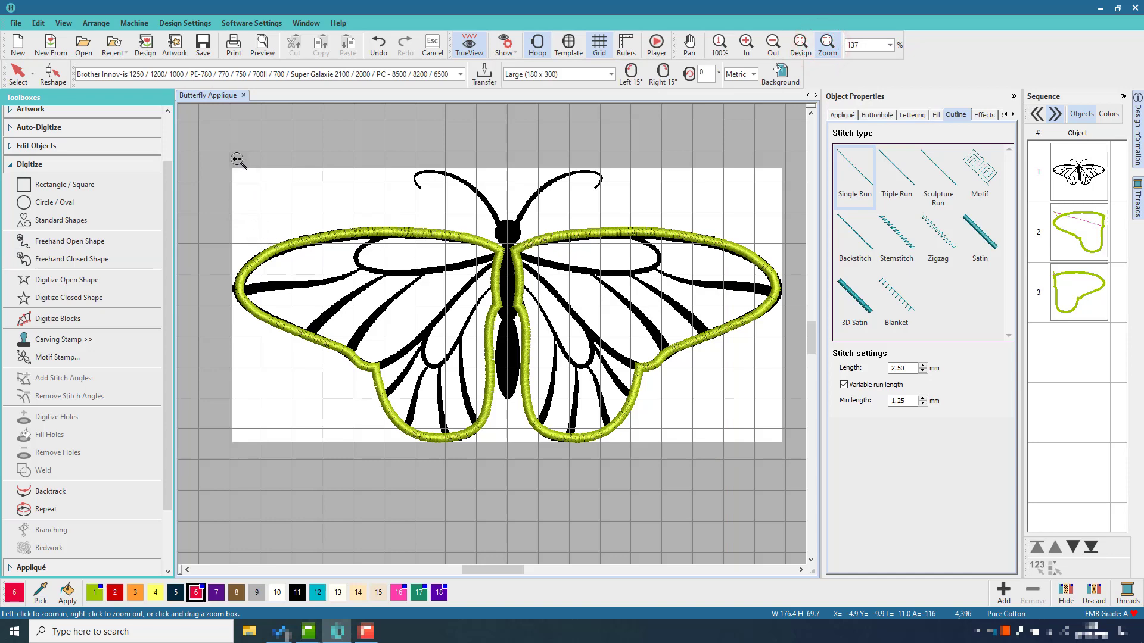
drag(237, 160, 511, 462)
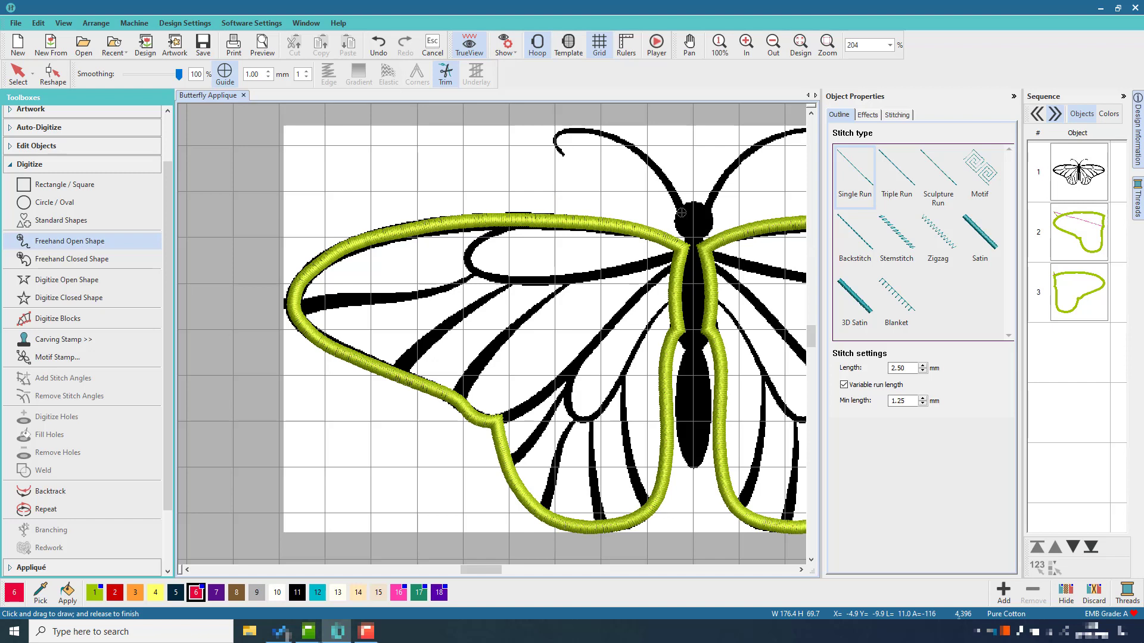
mouse_move(680, 212)
mouse_down()
mouse_move(648, 166)
mouse_move(602, 133)
mouse_move(555, 137)
mouse_move(565, 155)
mouse_up()
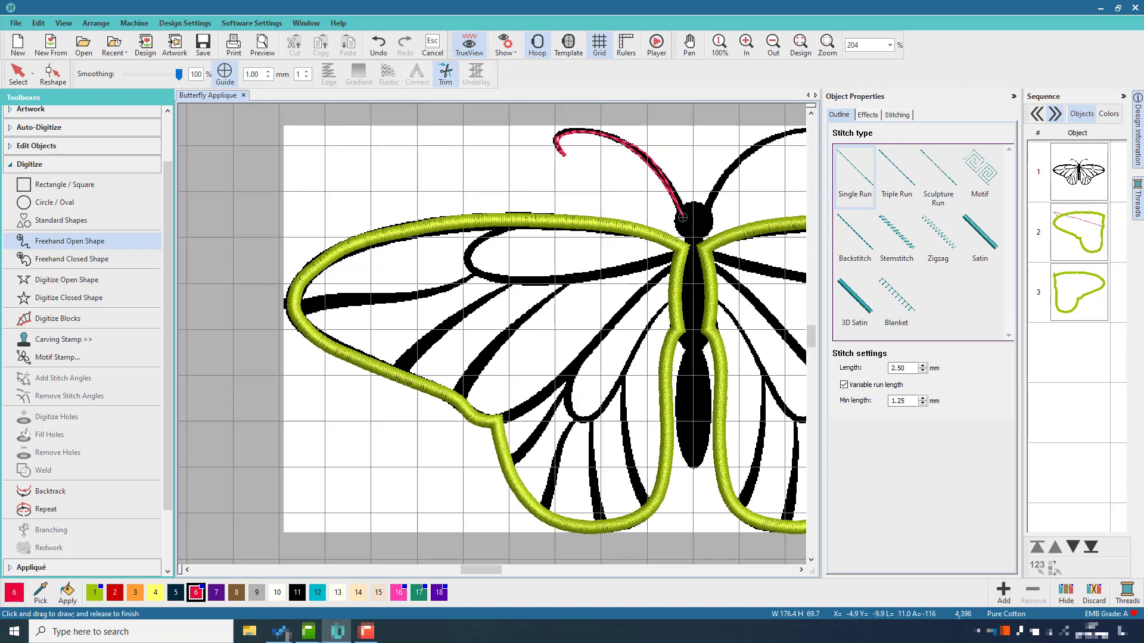
Continue the freehand line through the upper left wing's loop and veins, ending with the long diagonal vein back at the body.
mouse_move(683, 225)
mouse_down()
mouse_move(680, 250)
mouse_move(653, 263)
mouse_move(539, 283)
mouse_move(492, 276)
mouse_move(466, 253)
mouse_move(508, 227)
mouse_up()
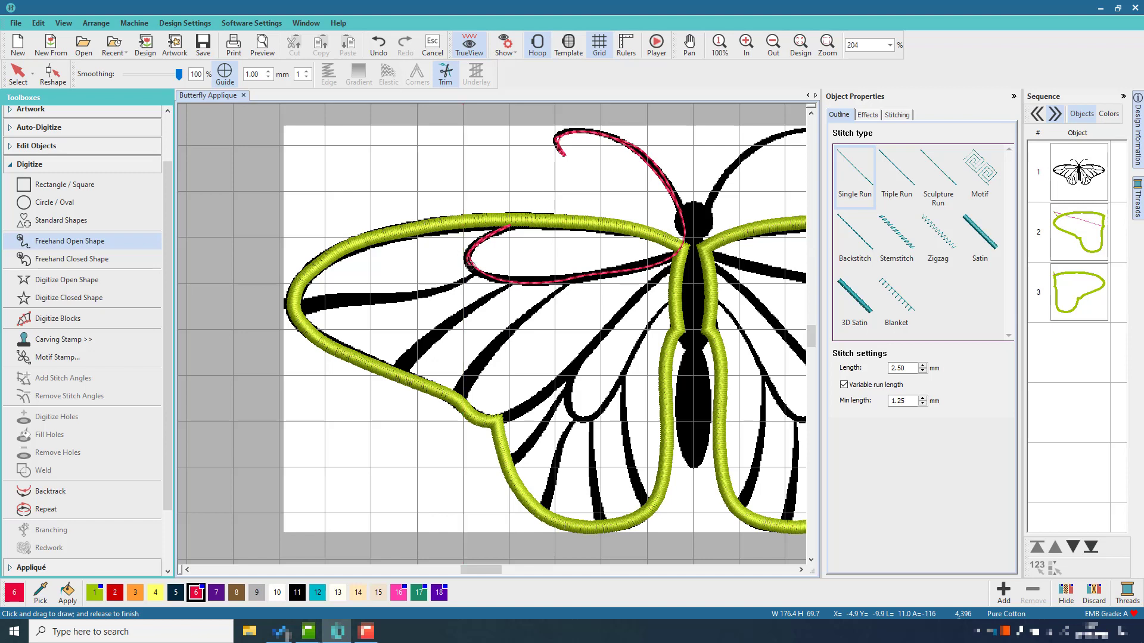
mouse_move(476, 273)
mouse_down()
mouse_move(447, 288)
mouse_move(293, 309)
mouse_up()
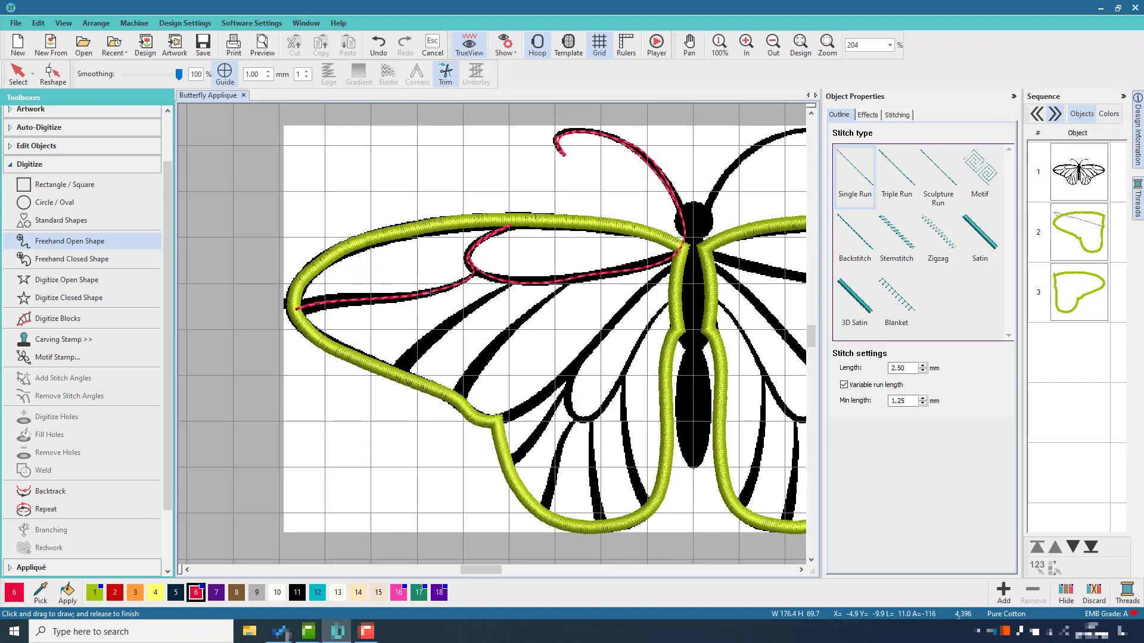
mouse_move(448, 288)
mouse_down()
mouse_move(475, 274)
mouse_move(513, 283)
mouse_move(398, 374)
mouse_up()
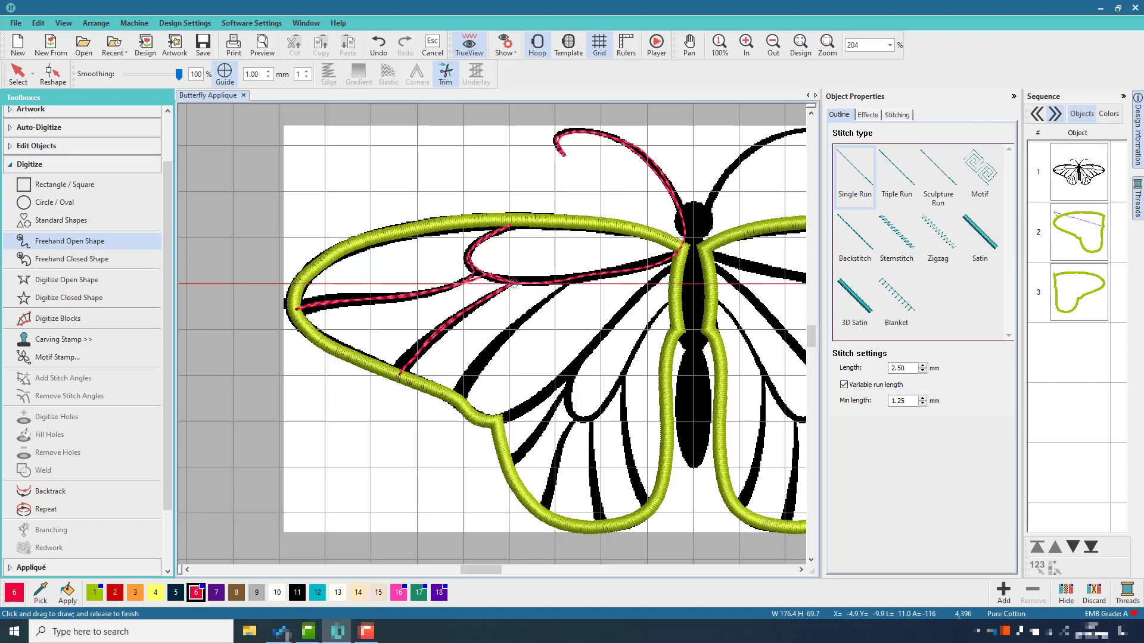
mouse_move(531, 283)
mouse_down()
mouse_move(568, 283)
mouse_move(505, 327)
mouse_move(457, 398)
mouse_up()
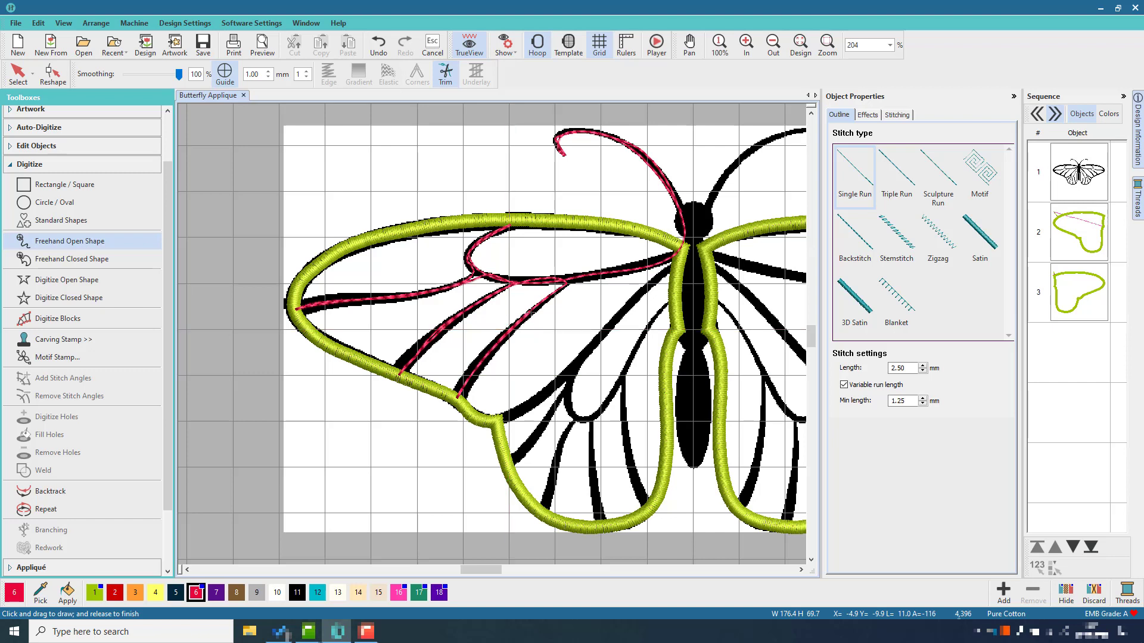
mouse_move(540, 302)
mouse_down()
mouse_move(575, 279)
mouse_move(675, 258)
mouse_up()
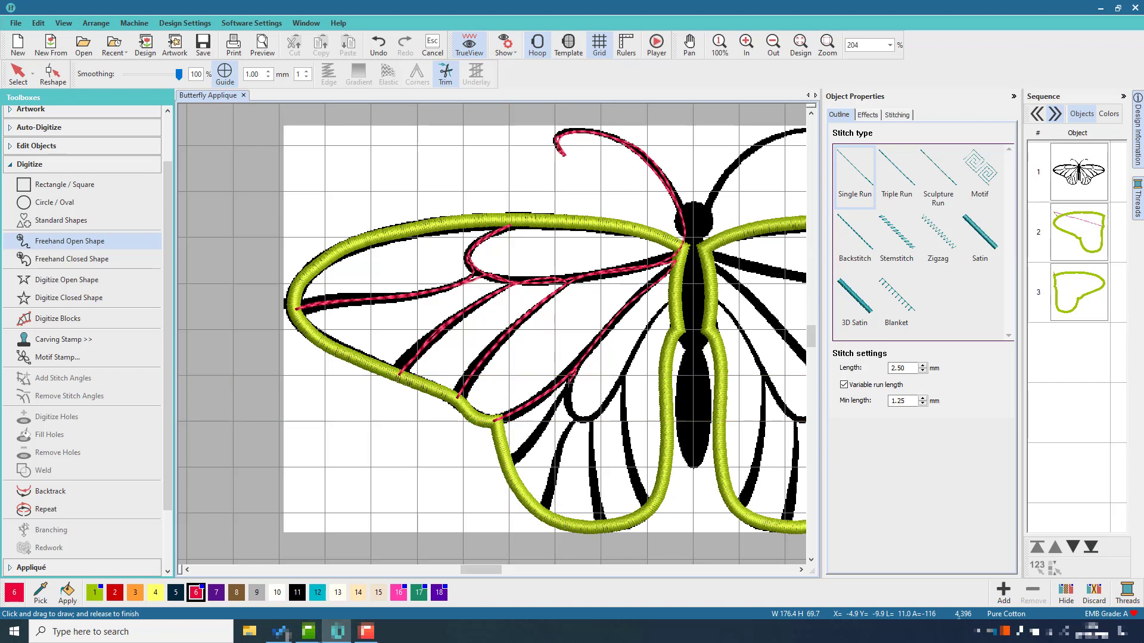
Continue the freehand line along the lower left wing's veins and rounded cell, finishing at the body edge.
drag(563, 394, 511, 462)
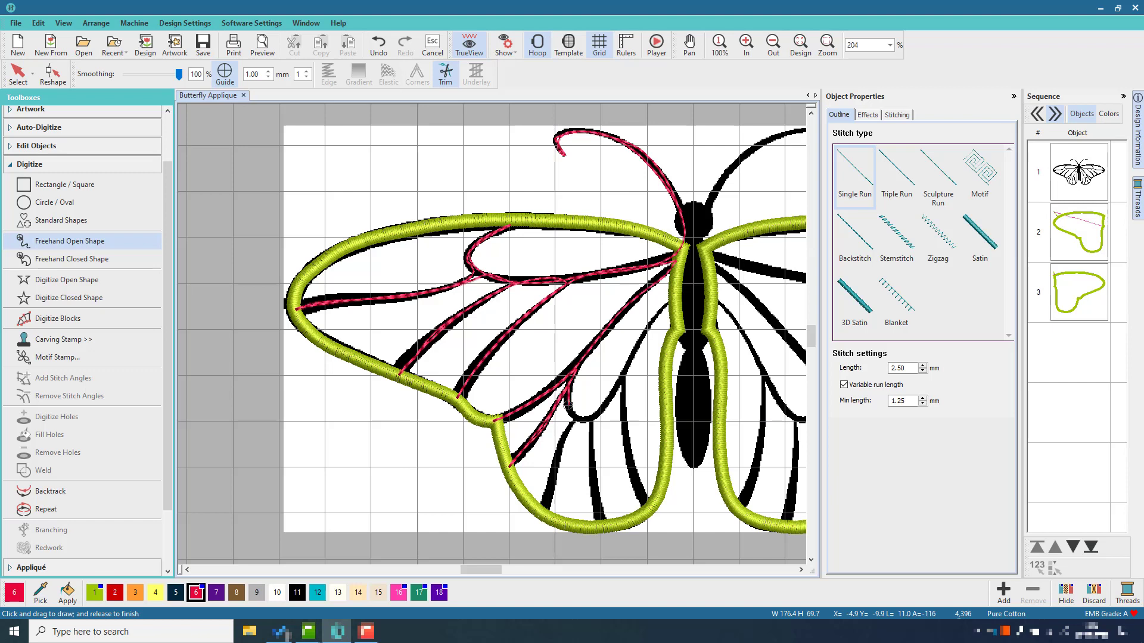
mouse_move(573, 414)
mouse_down()
mouse_move(541, 513)
mouse_move(579, 414)
mouse_move(589, 416)
mouse_move(604, 522)
mouse_up()
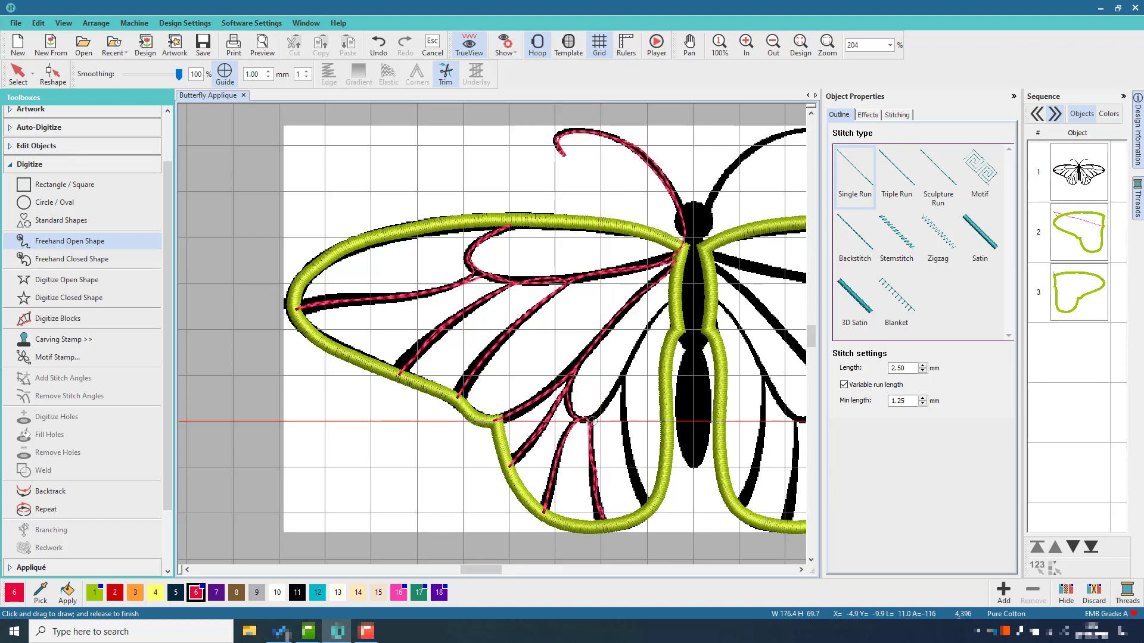
mouse_move(589, 420)
mouse_down()
mouse_move(621, 375)
mouse_move(619, 438)
mouse_move(647, 499)
mouse_move(627, 456)
mouse_move(625, 367)
mouse_move(677, 299)
mouse_up()
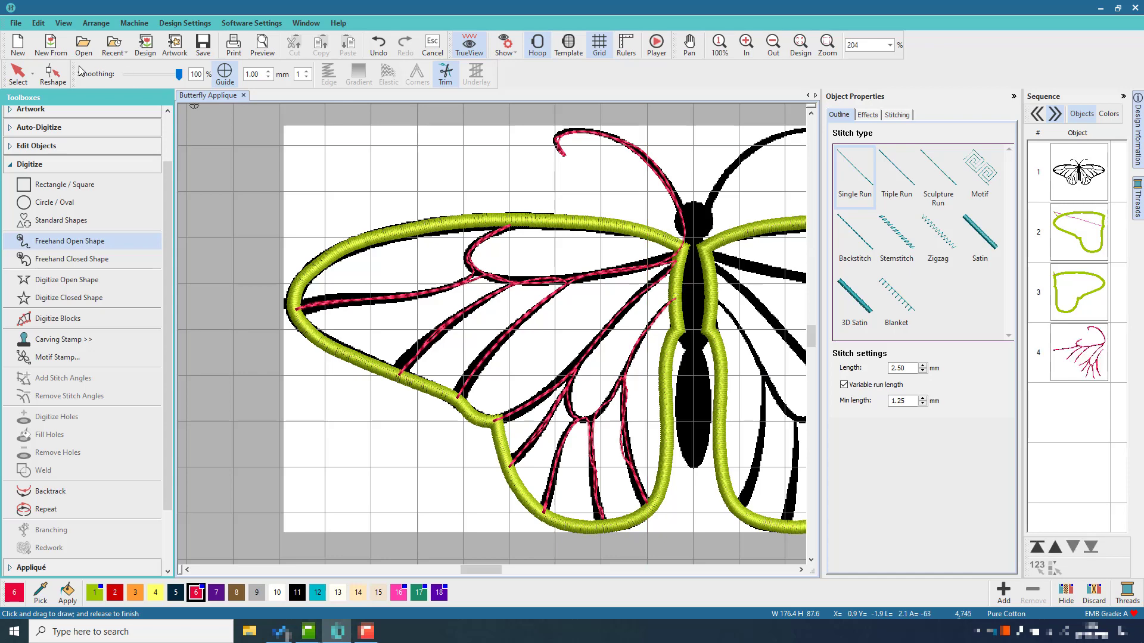
Reshape the lower left wing's middle vein, moving its stray points inward and deleting an extra point so the doubled run lines overlap.
click(52, 74)
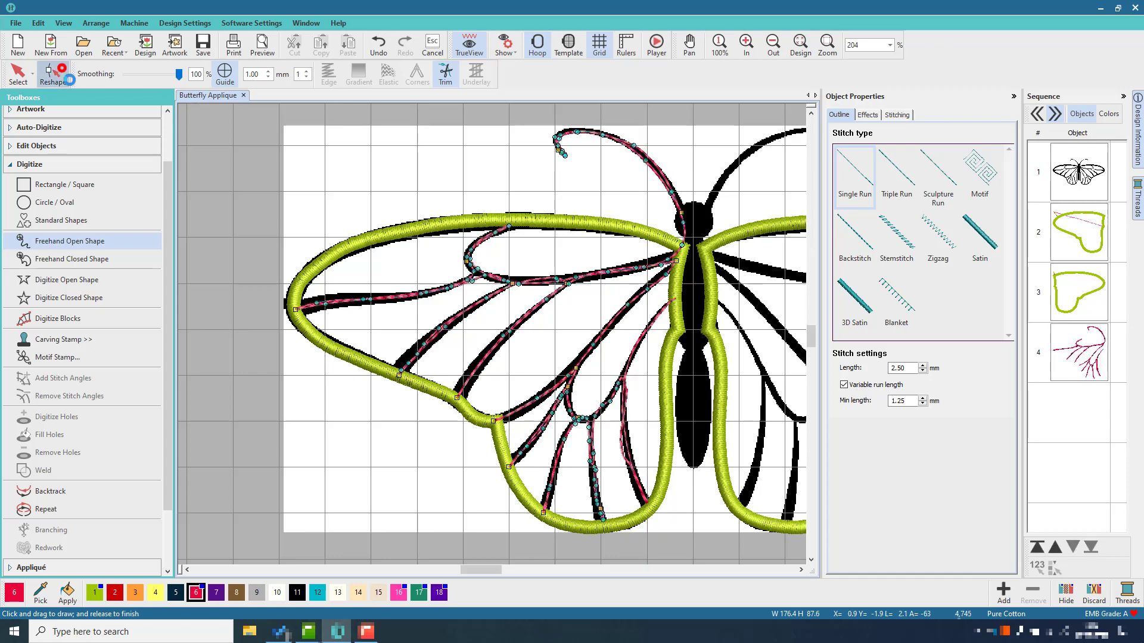
click(619, 447)
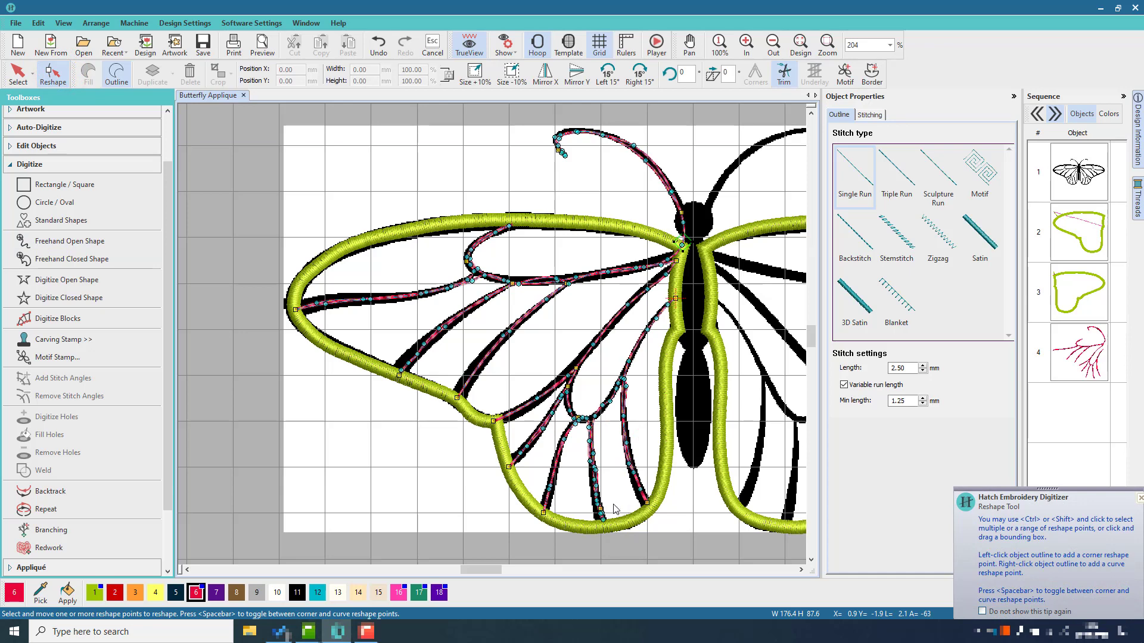
click(827, 45)
drag(581, 454, 613, 495)
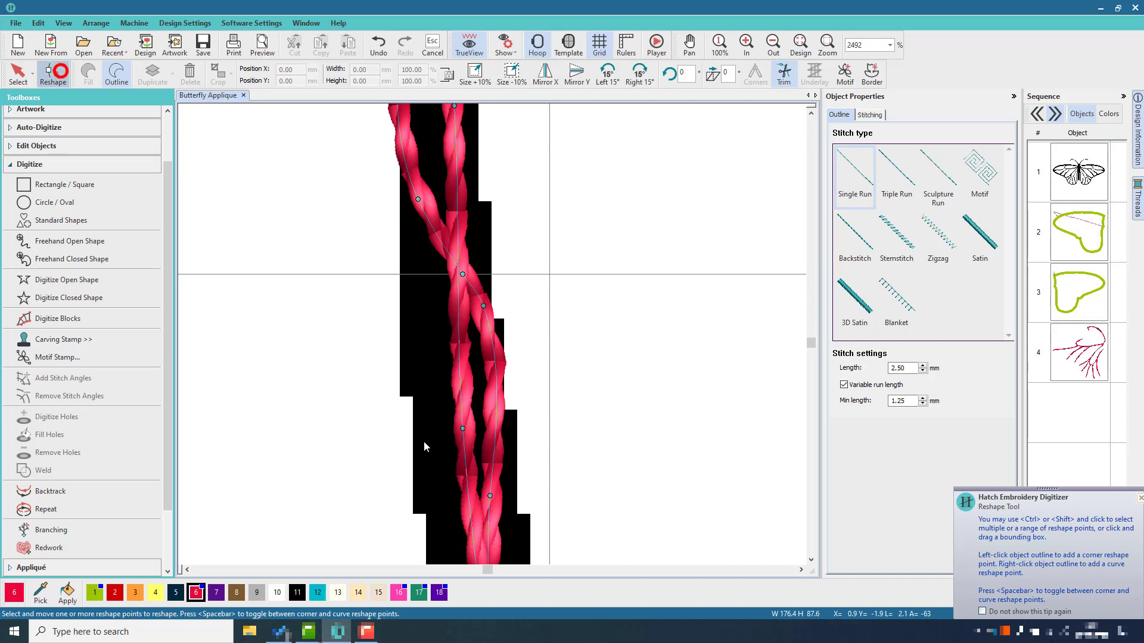
drag(481, 308, 463, 317)
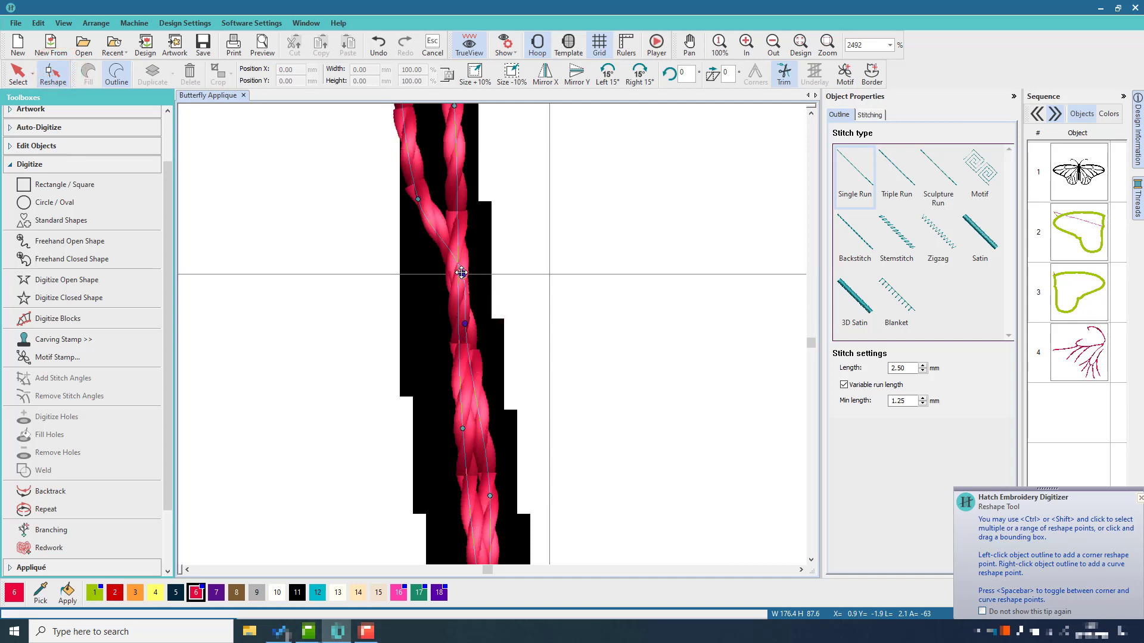
key(Delete)
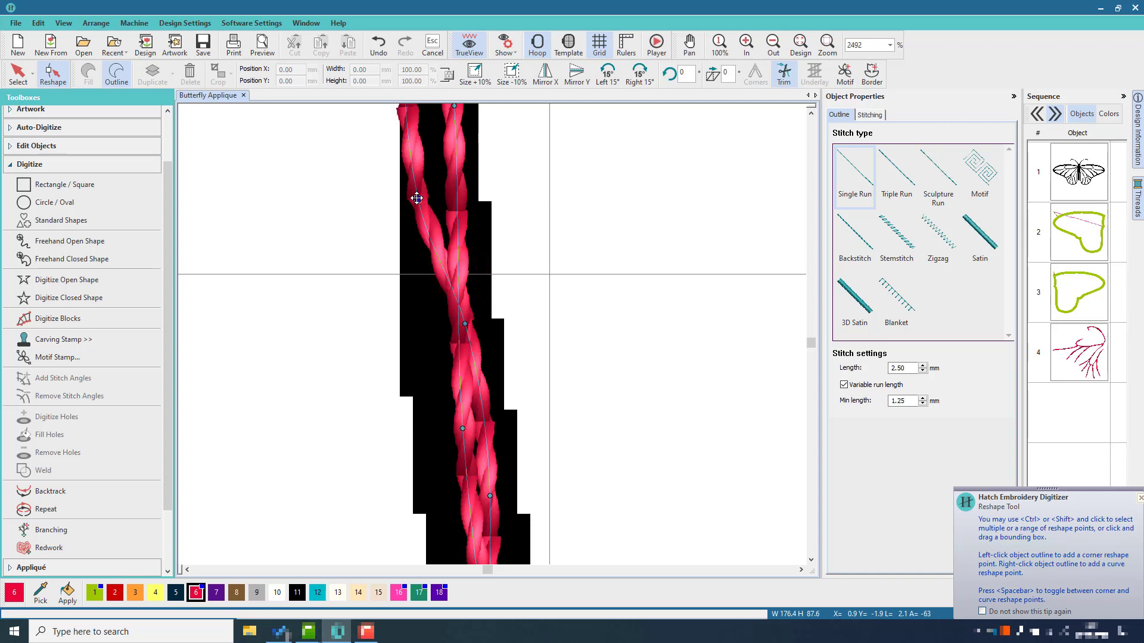
drag(443, 197, 454, 196)
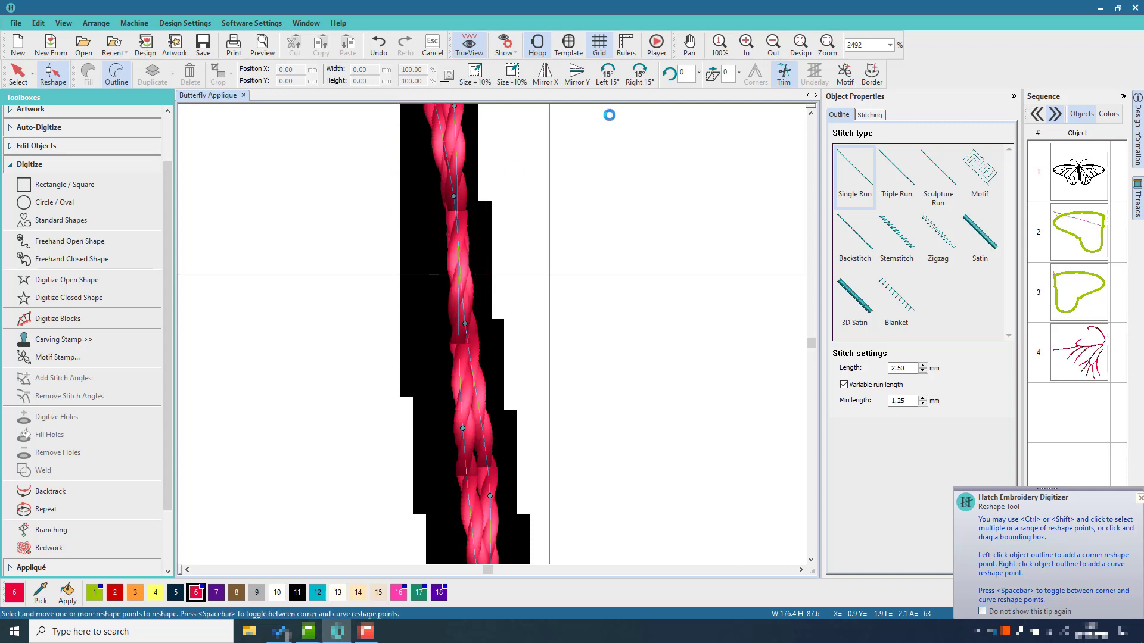
Move the reshape points along the upper part of the middle vein so both lines meet neatly at the rounded cell.
click(688, 45)
drag(560, 196, 584, 533)
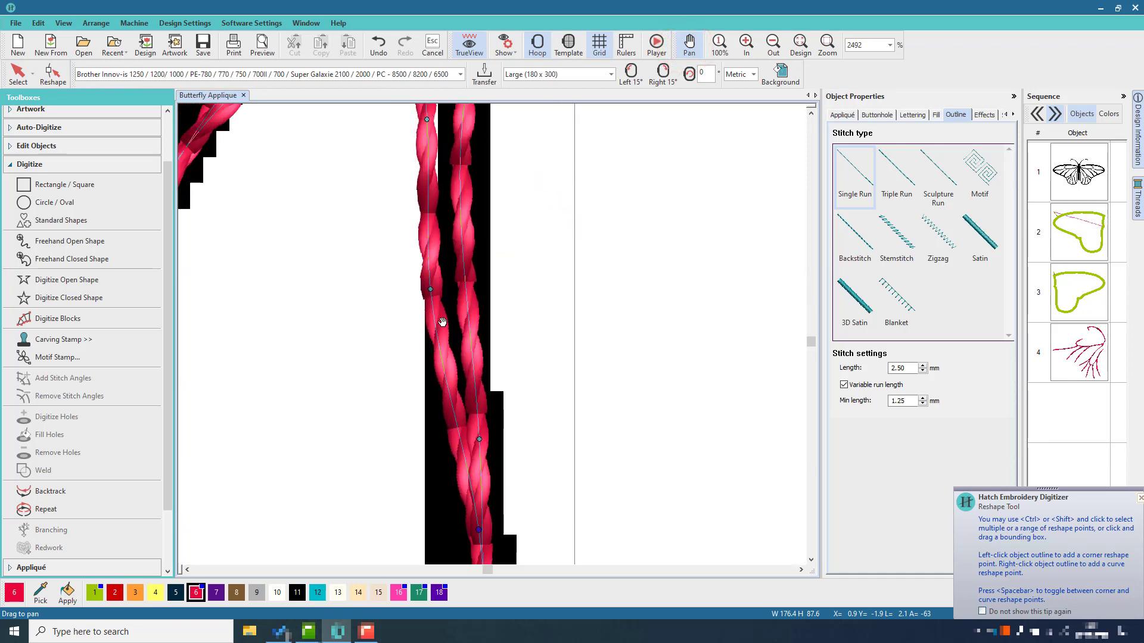
click(53, 73)
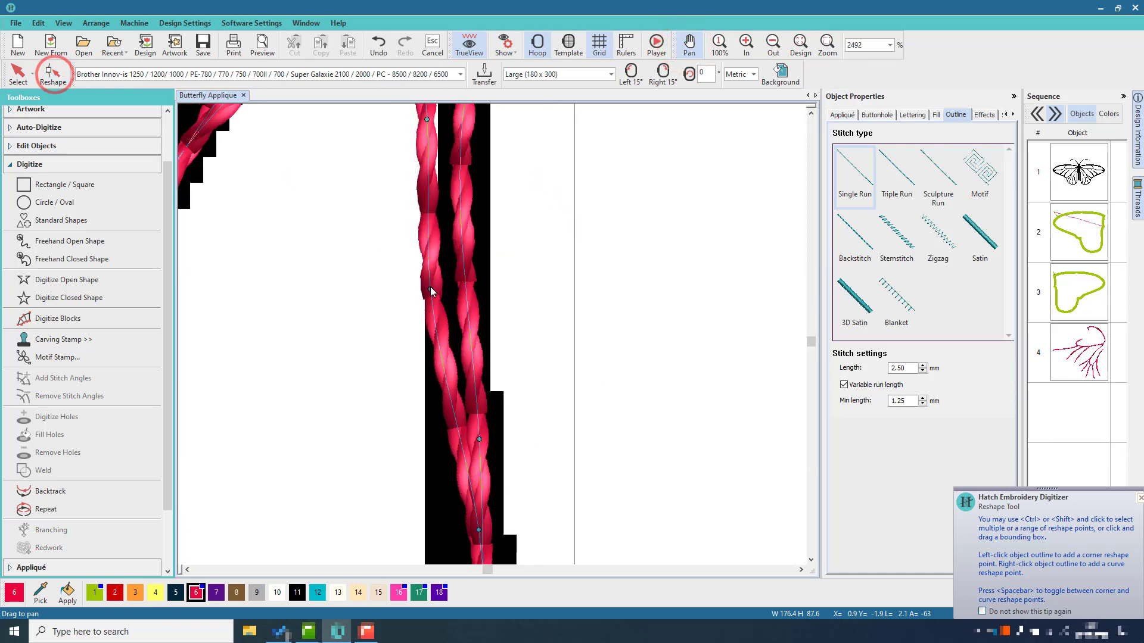
drag(430, 289, 452, 285)
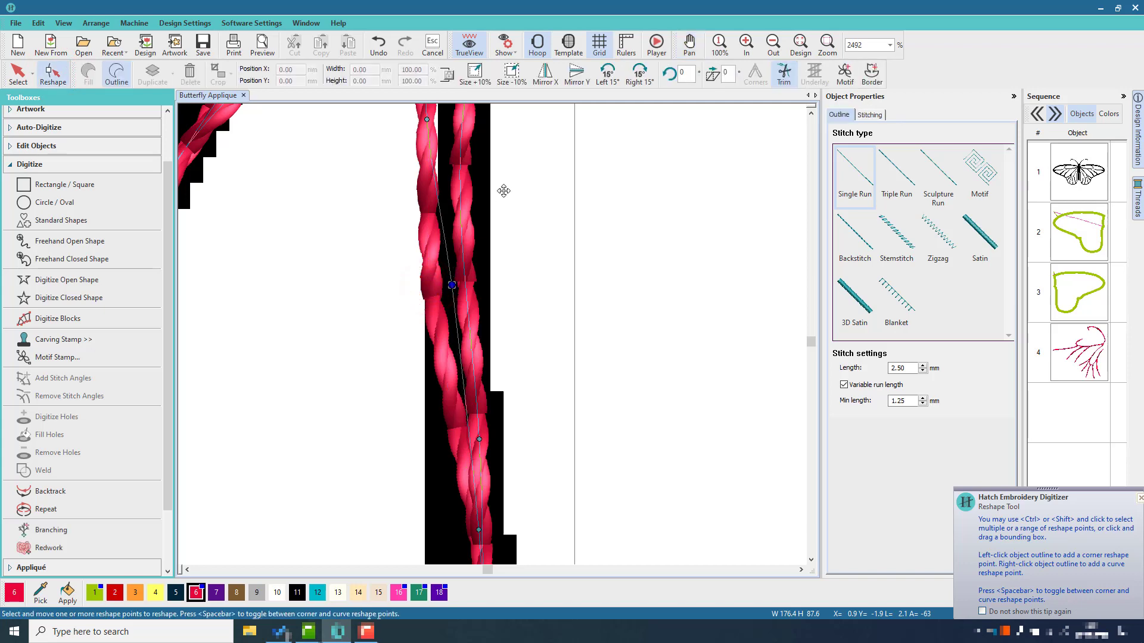
click(689, 44)
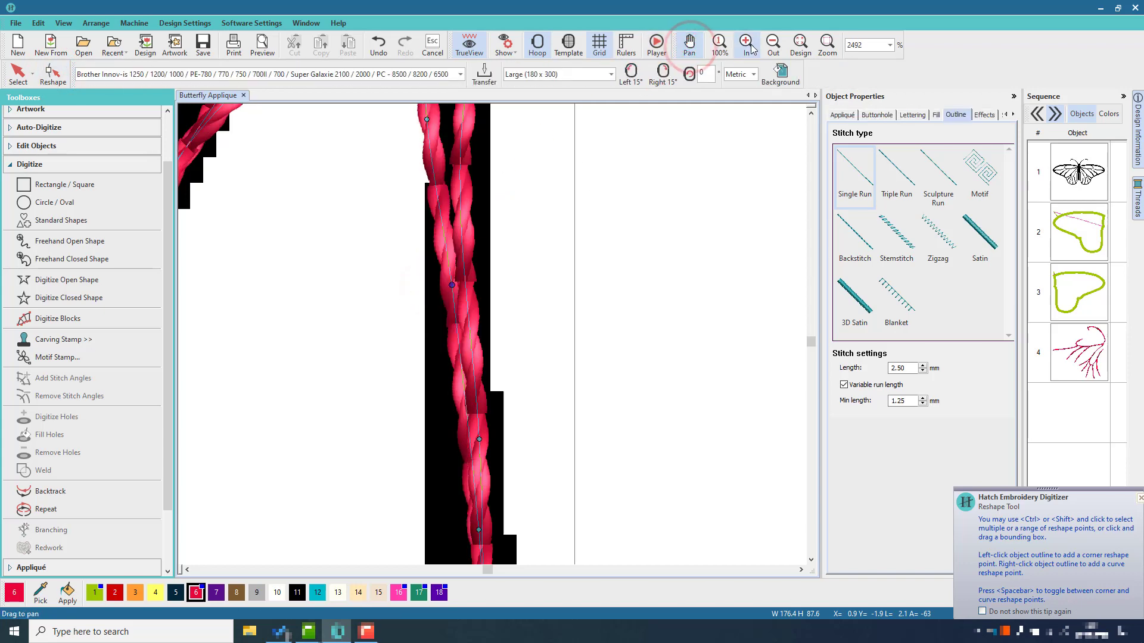
click(773, 45)
click(773, 44)
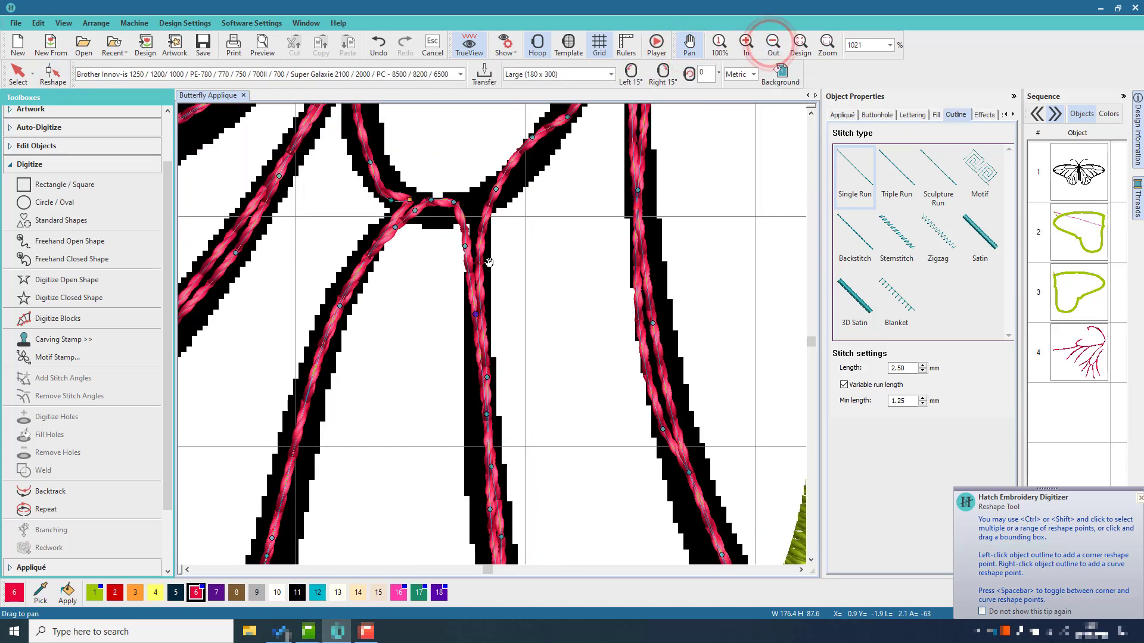
click(53, 75)
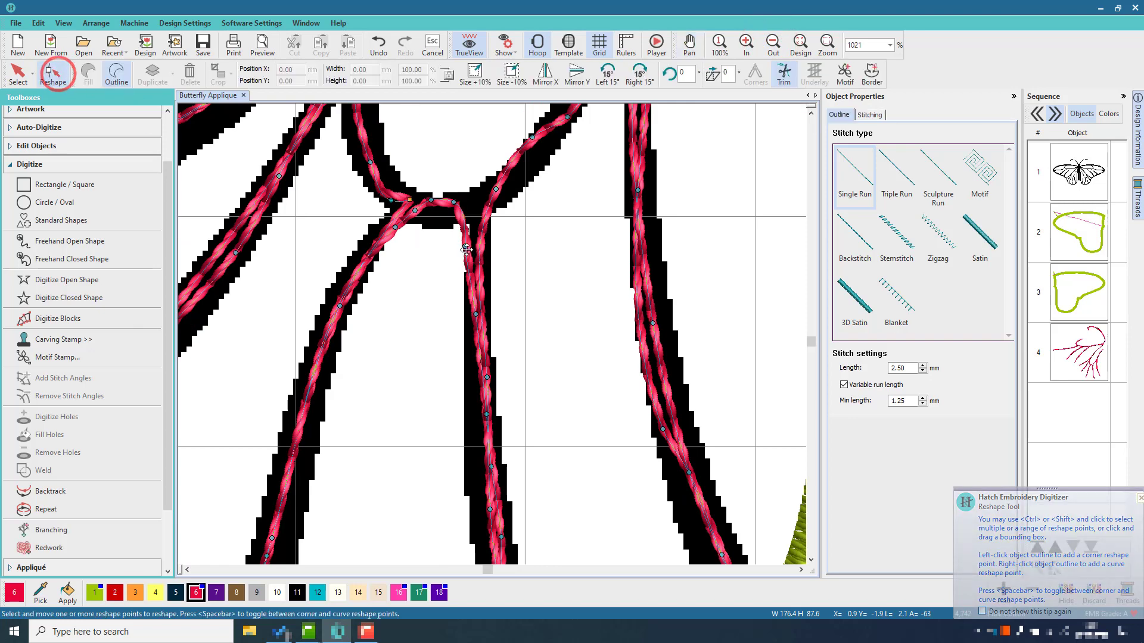
drag(464, 246, 472, 225)
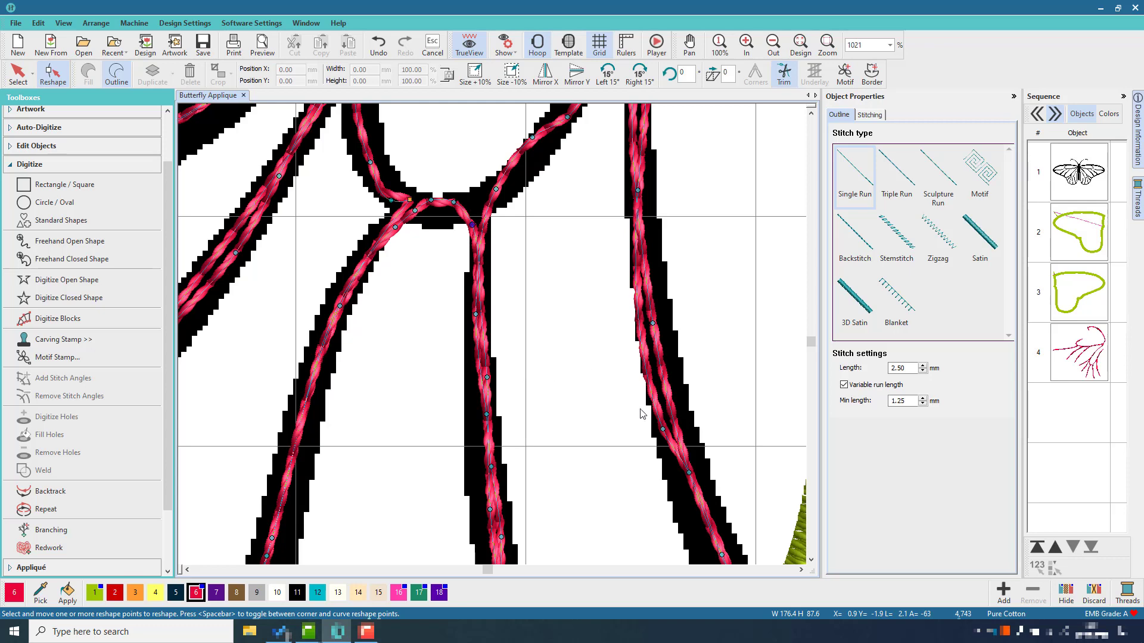
Move the reshape points on the lower left wing's innermost vein and the rounded cell's inner side to smooth them along the artwork.
drag(663, 427, 667, 418)
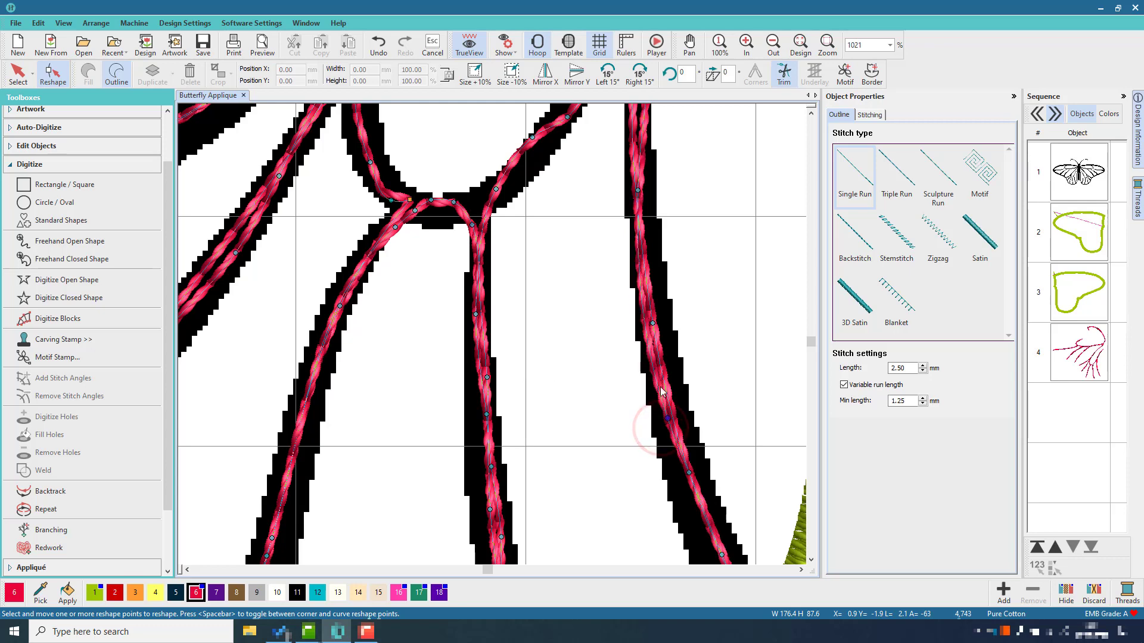
click(689, 45)
drag(660, 154, 647, 294)
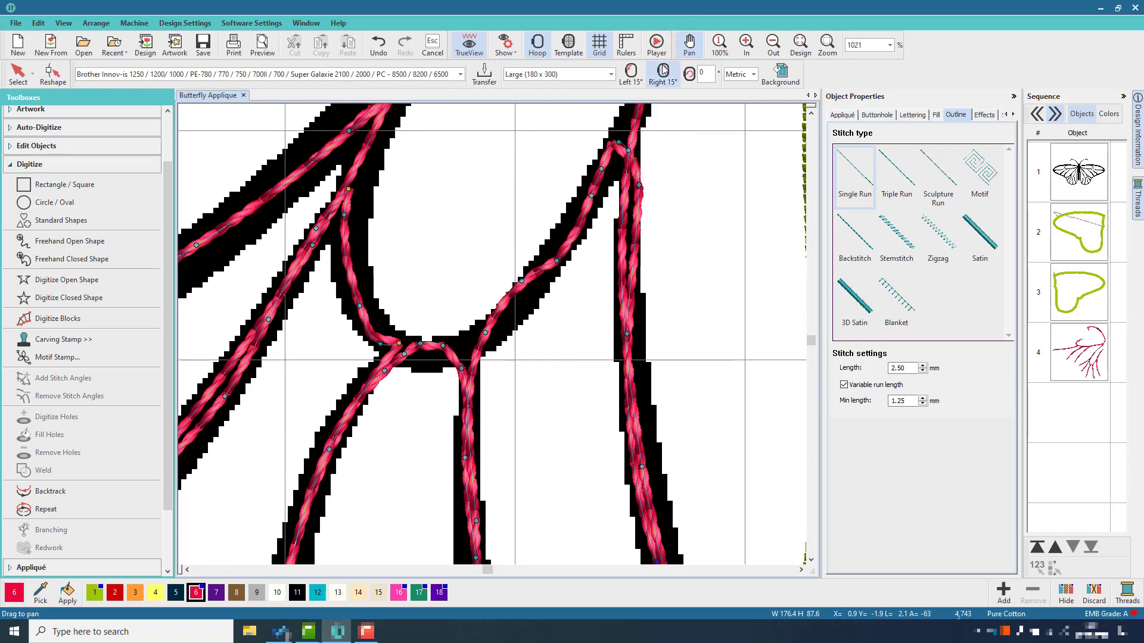
click(53, 75)
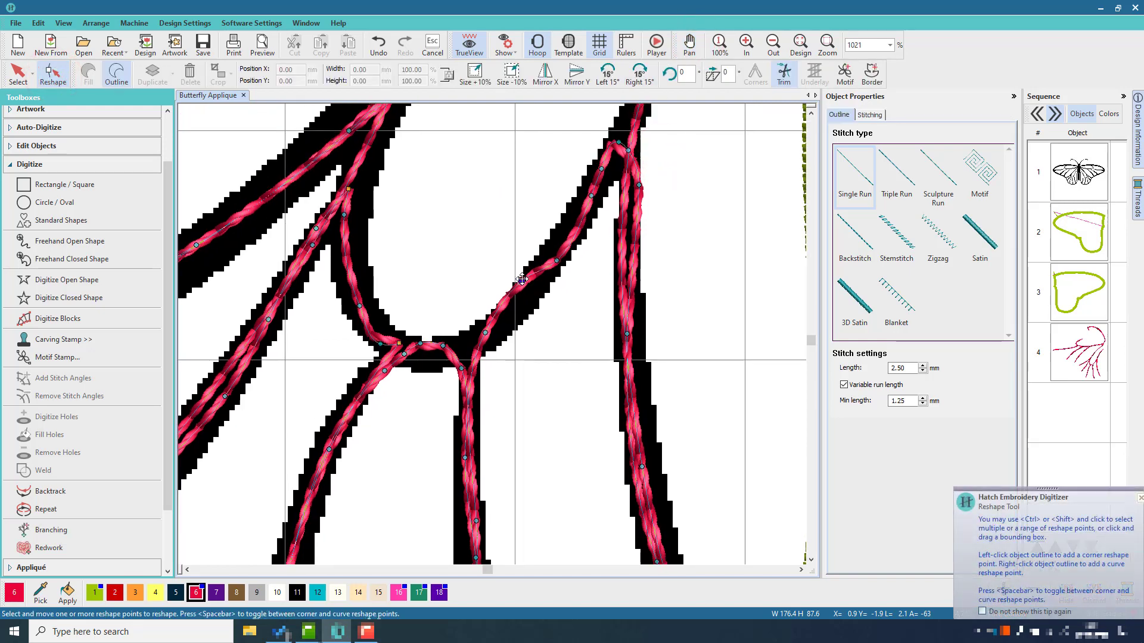
drag(521, 280, 519, 301)
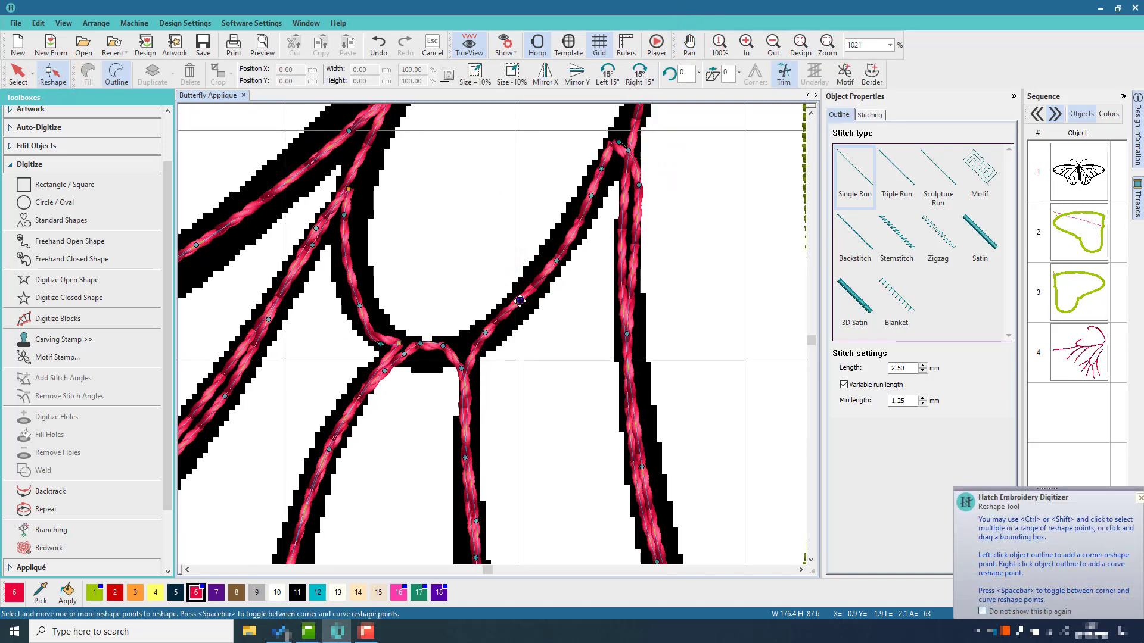
click(773, 47)
click(773, 46)
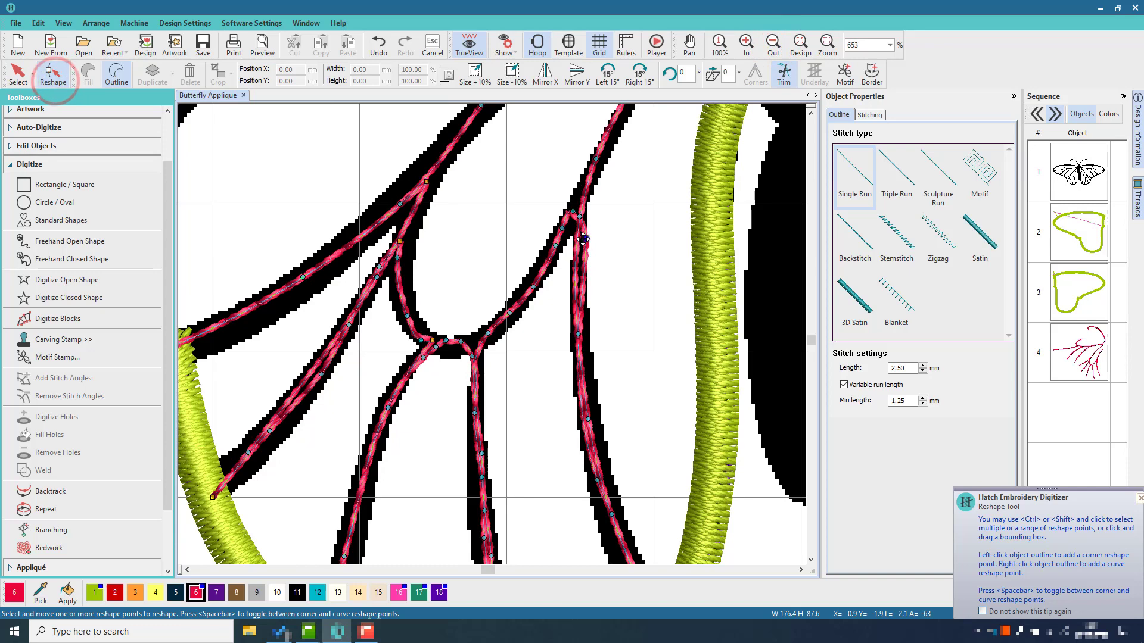
drag(586, 238, 579, 239)
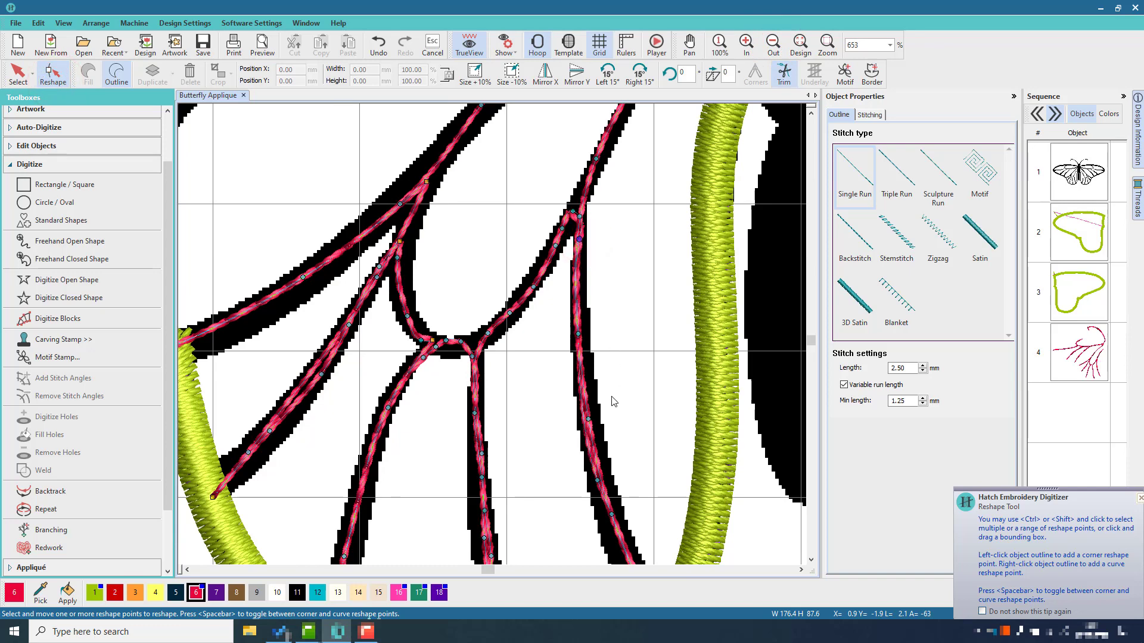
Clean up the points at the middle vein's lower end, and extend the ends of the middle and innermost veins into the appliqué border.
click(690, 45)
drag(611, 377, 602, 253)
click(53, 75)
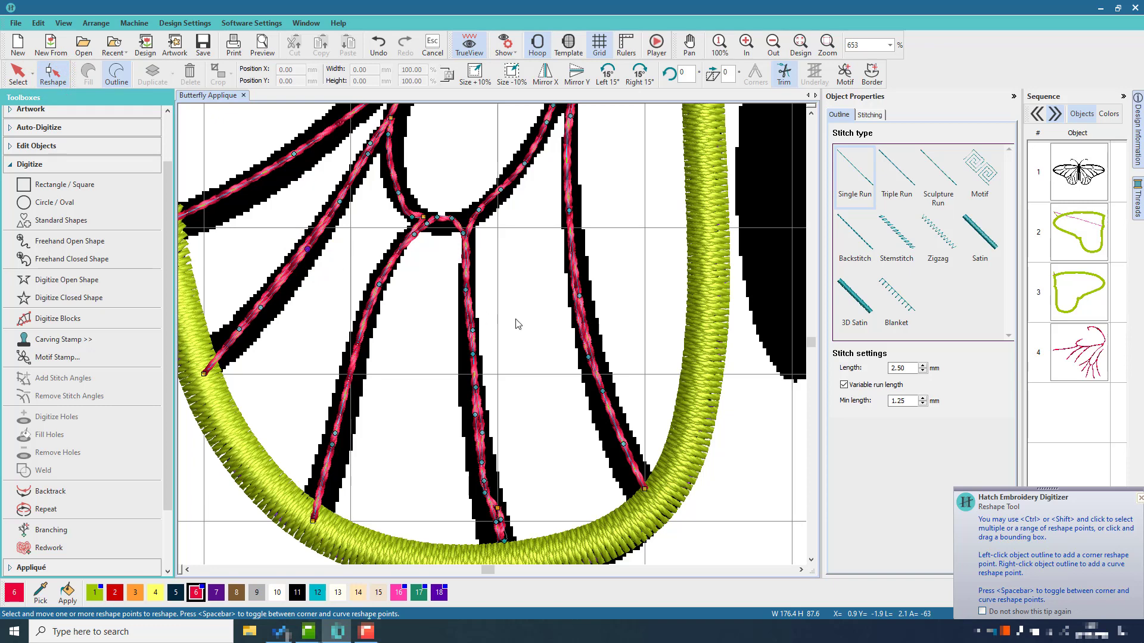
click(500, 510)
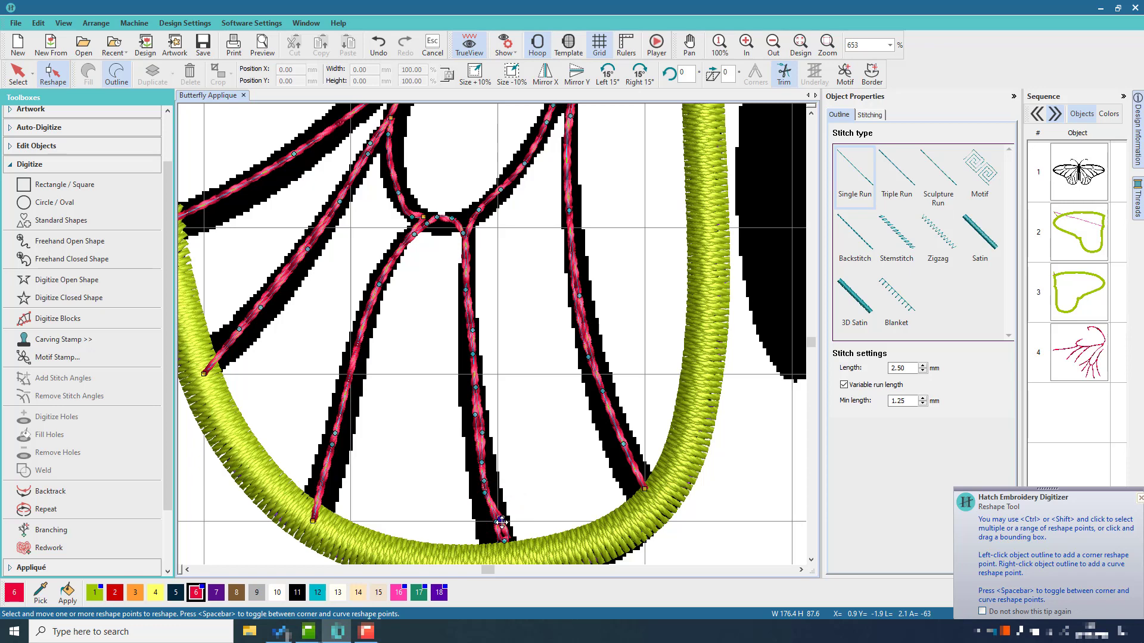
click(502, 522)
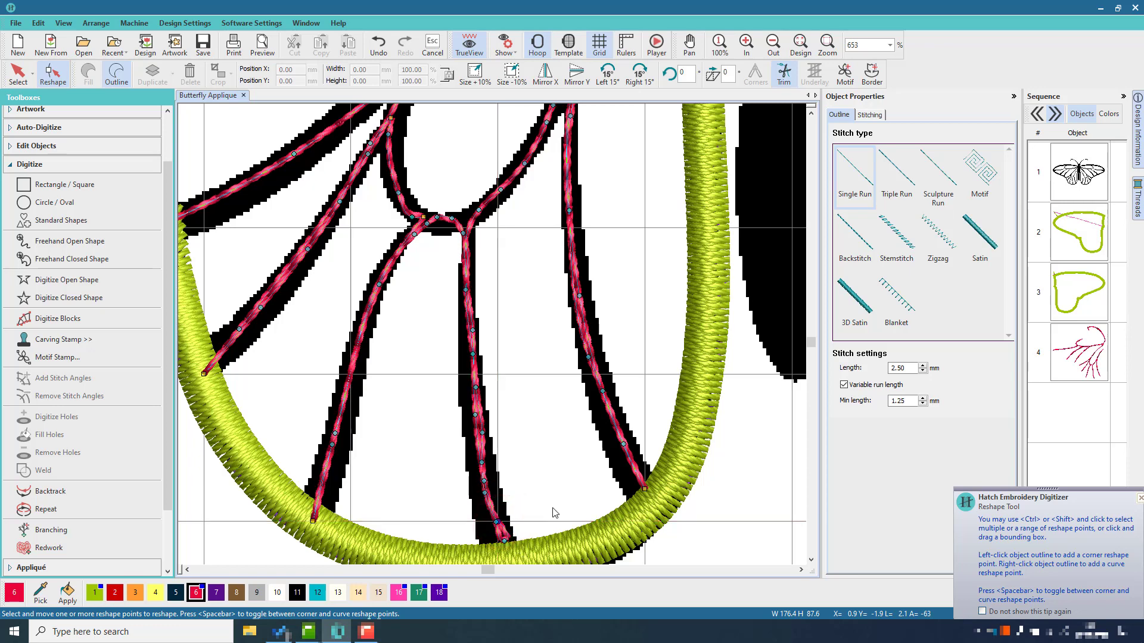
scroll(503, 542, down, 2)
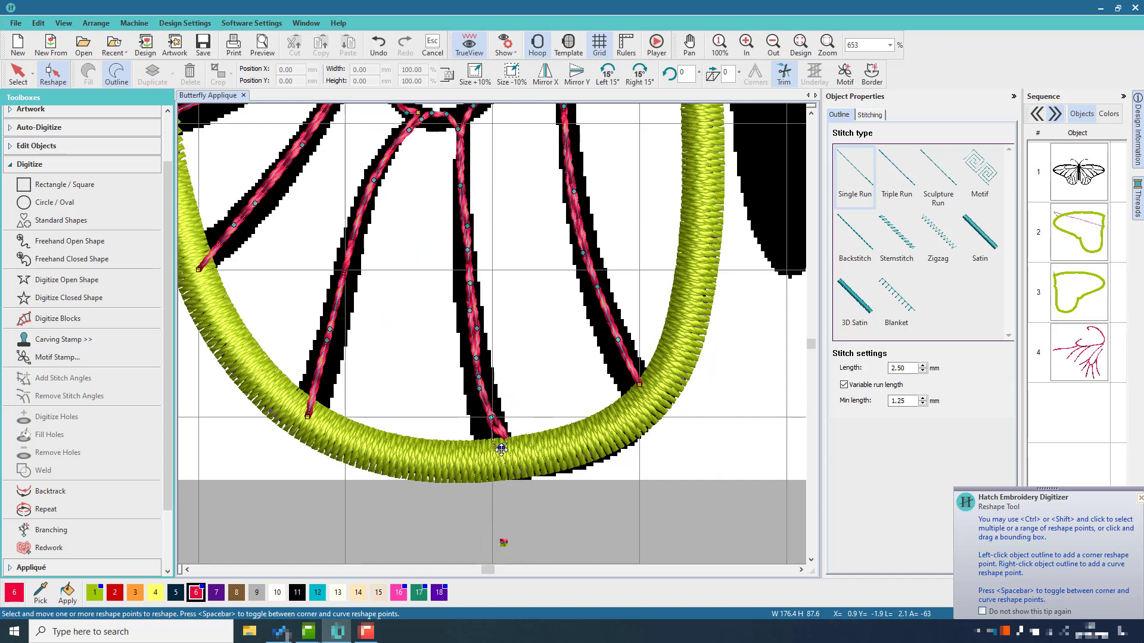
drag(502, 450, 504, 458)
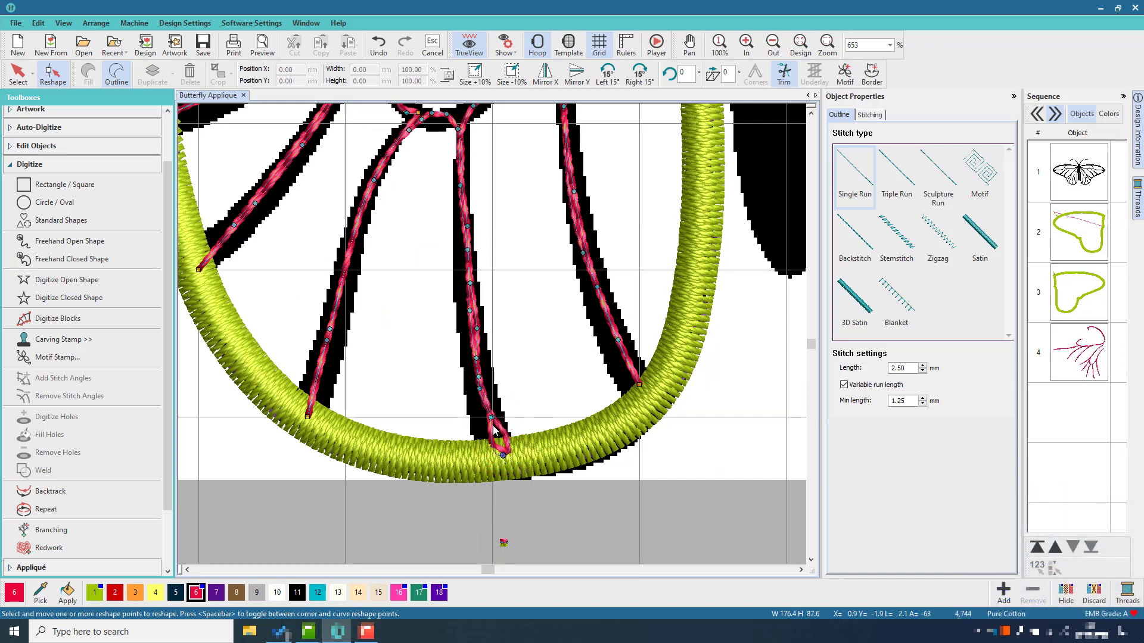
click(490, 418)
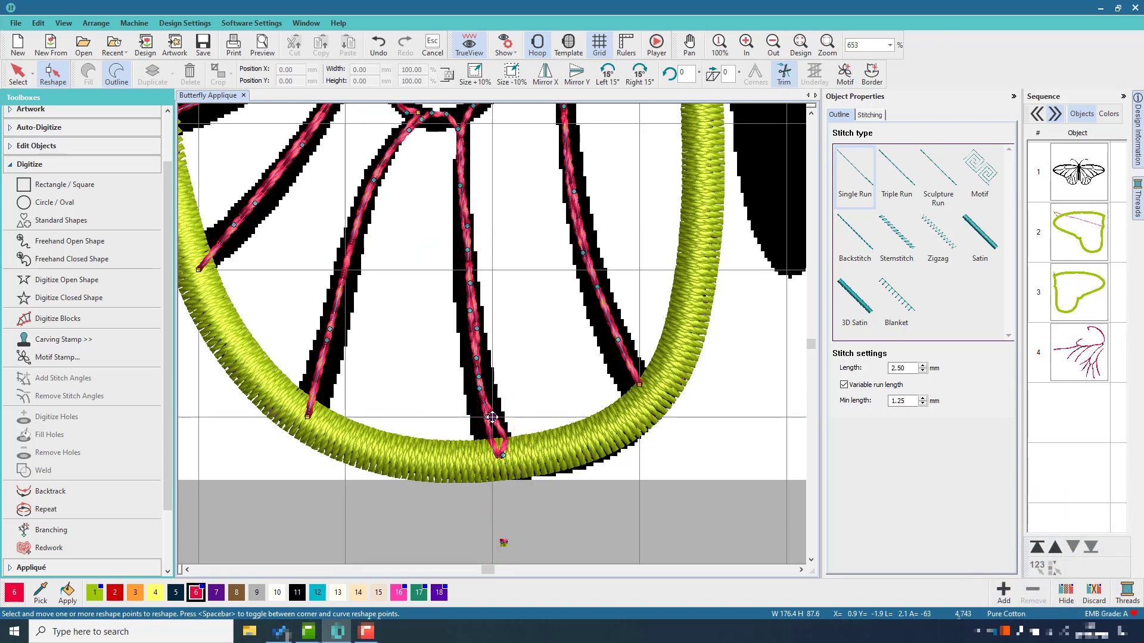
click(492, 417)
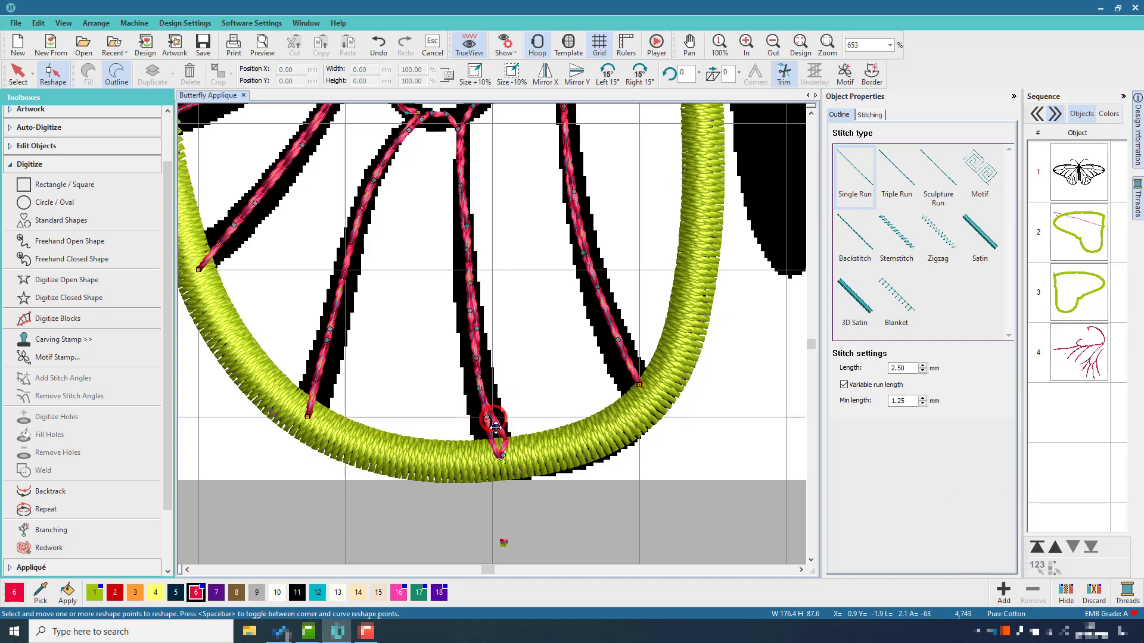
click(493, 417)
drag(495, 436, 503, 454)
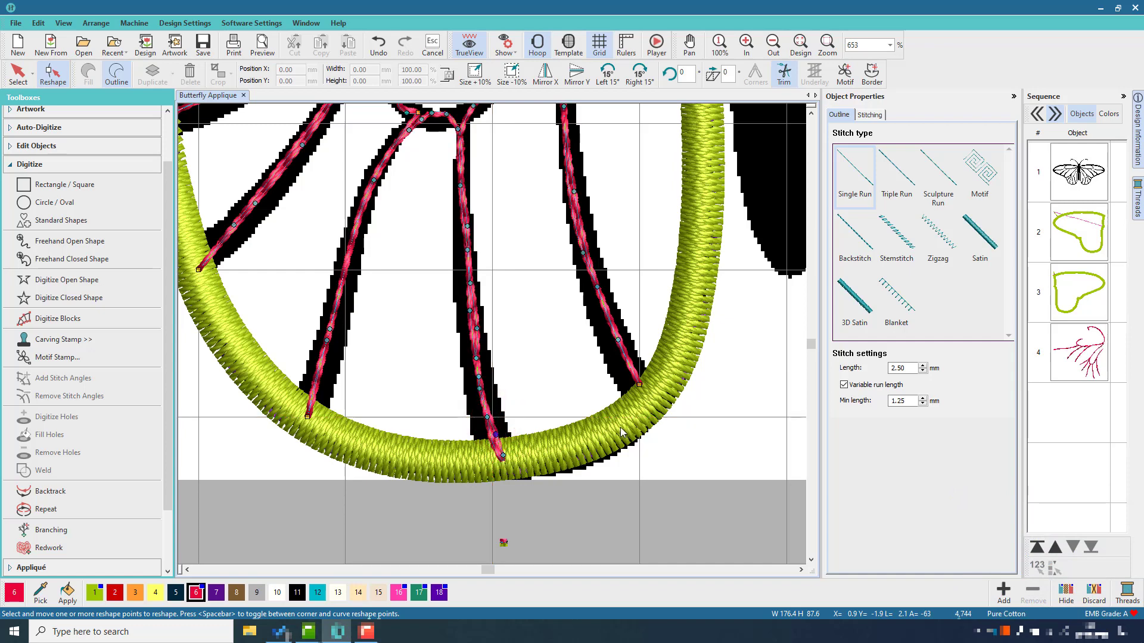
drag(639, 385, 644, 392)
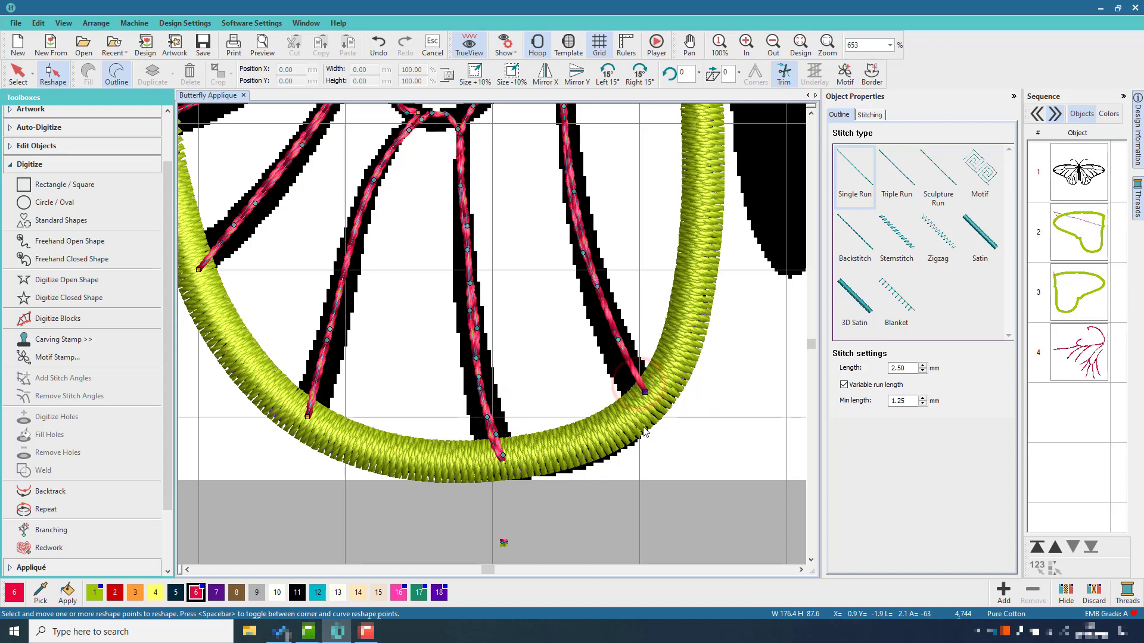
Adjust the reshape point near the outer end of the upper left wing's tip vein to bring its doubled lines closer together.
click(689, 45)
drag(625, 149, 637, 255)
drag(670, 182, 602, 323)
drag(637, 231, 615, 292)
drag(562, 301, 617, 237)
drag(535, 325, 646, 272)
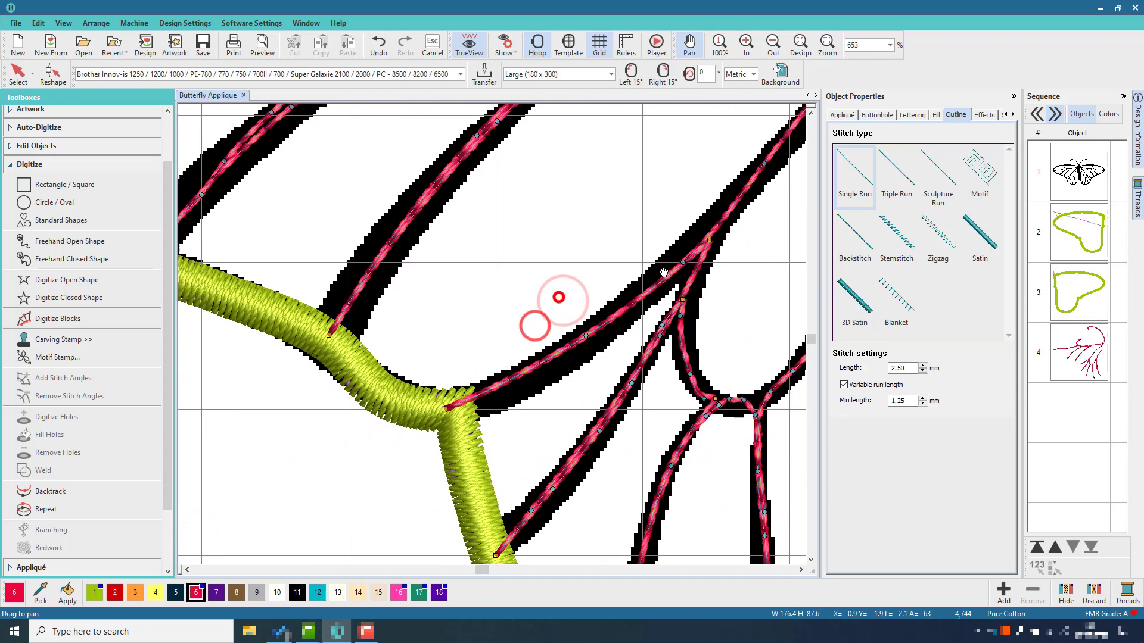
drag(587, 250, 651, 309)
drag(585, 228, 718, 224)
click(52, 74)
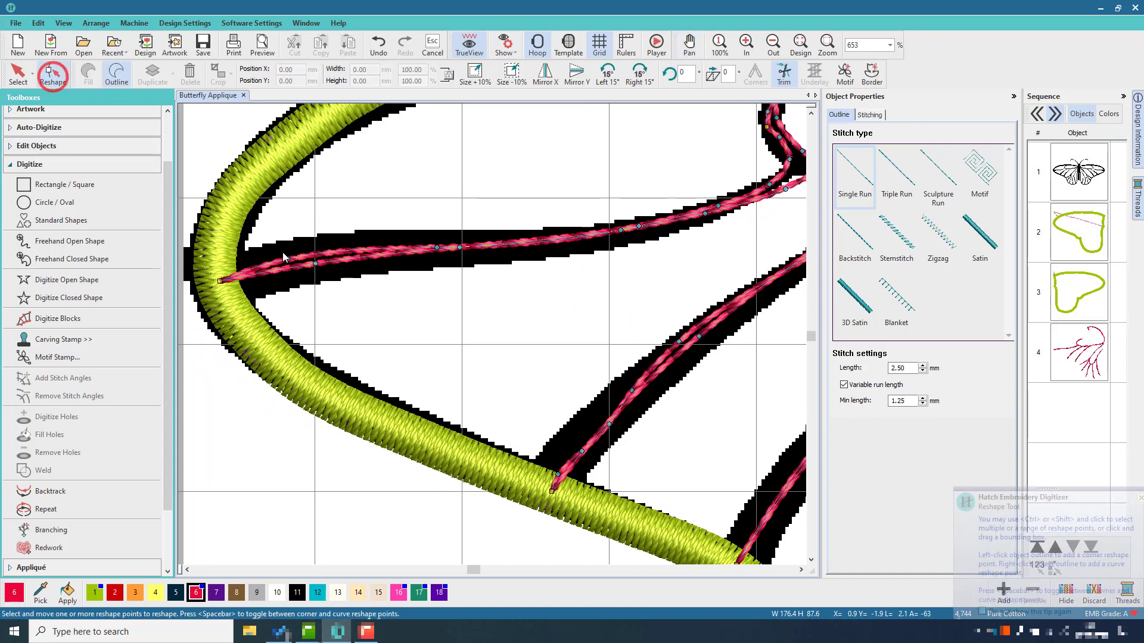
click(288, 260)
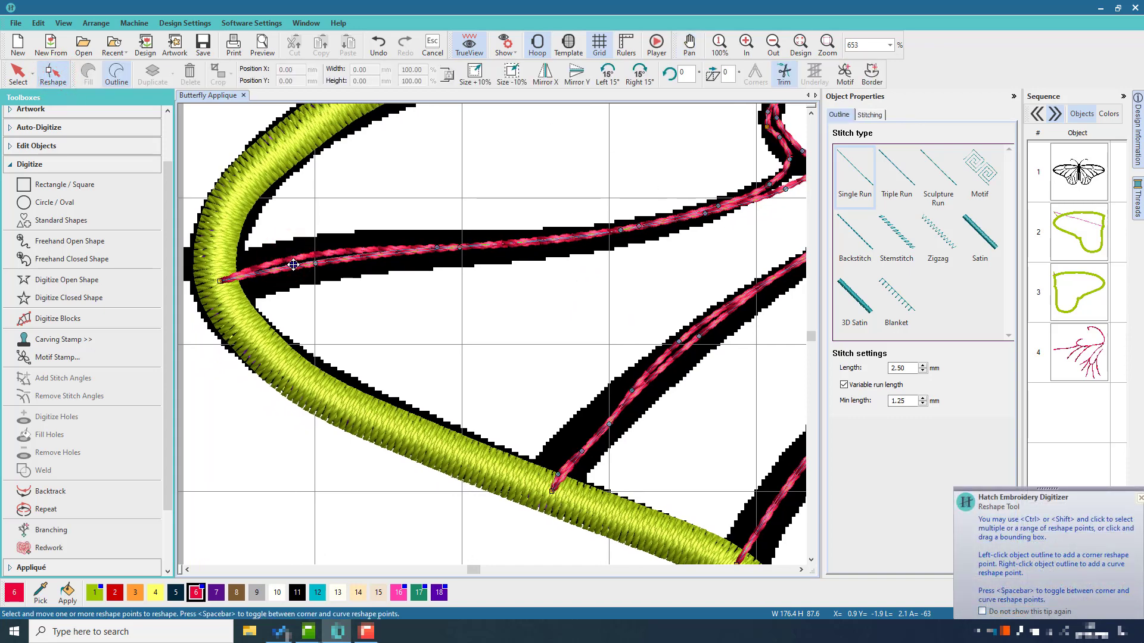
Move the reshape points on the upper left wing's loop and its junction with the tip vein so the doubled lines align.
click(687, 50)
drag(707, 136, 368, 256)
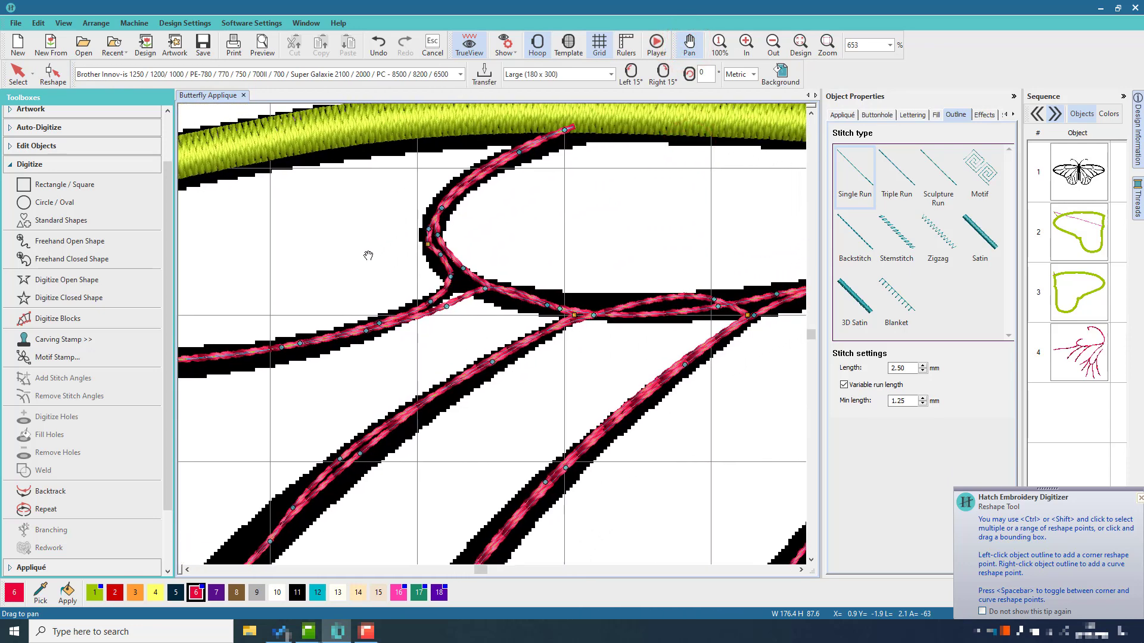
click(52, 75)
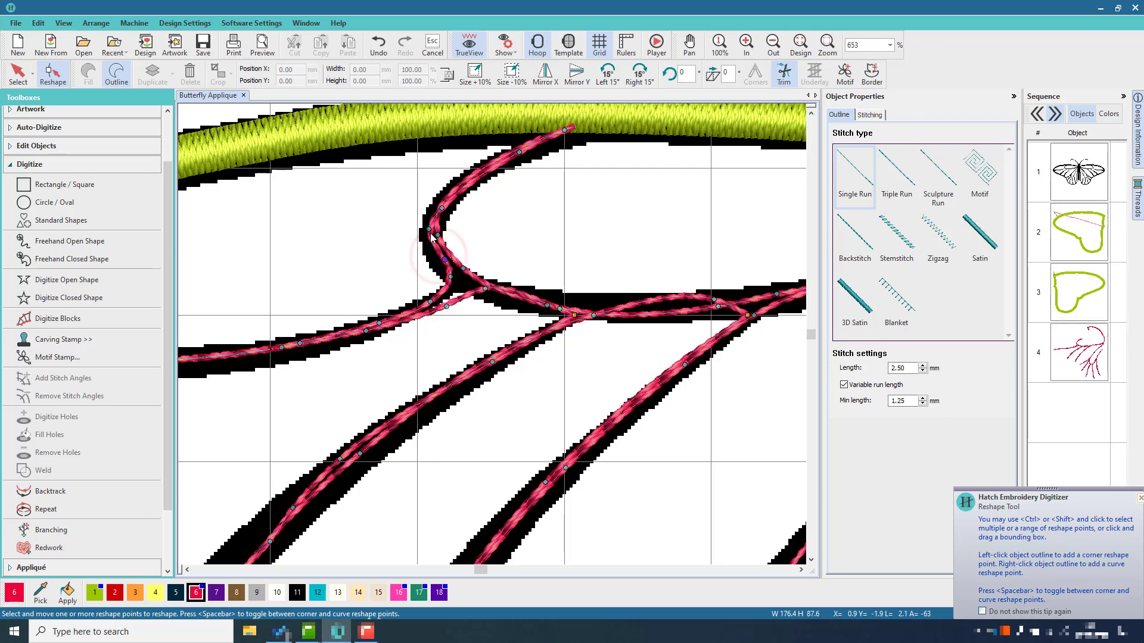
drag(428, 229, 434, 231)
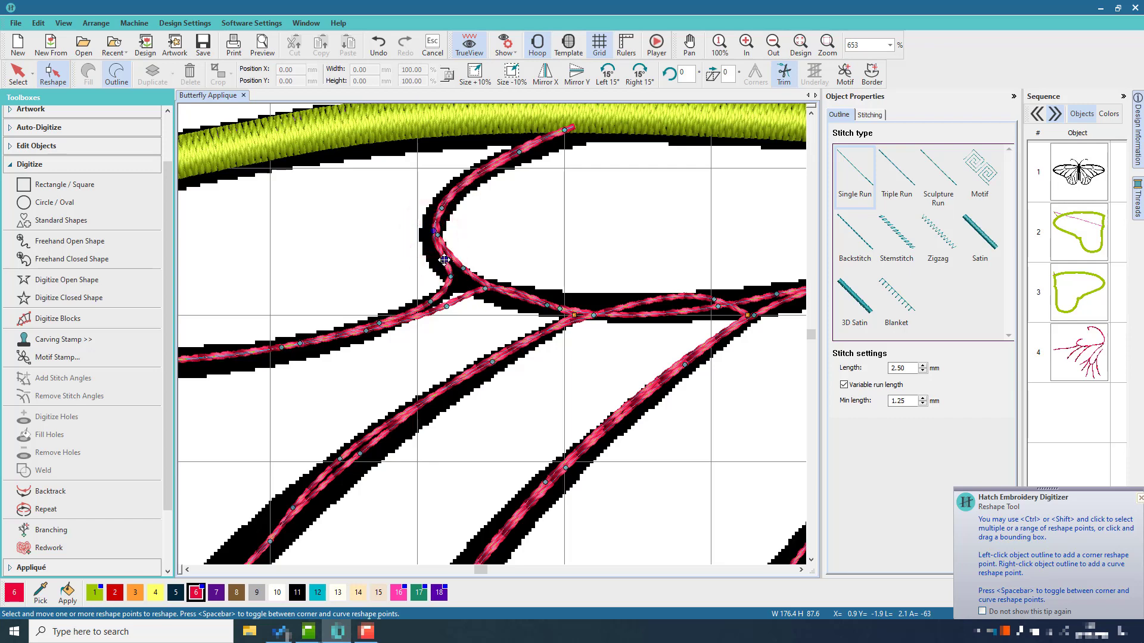
drag(484, 288, 461, 282)
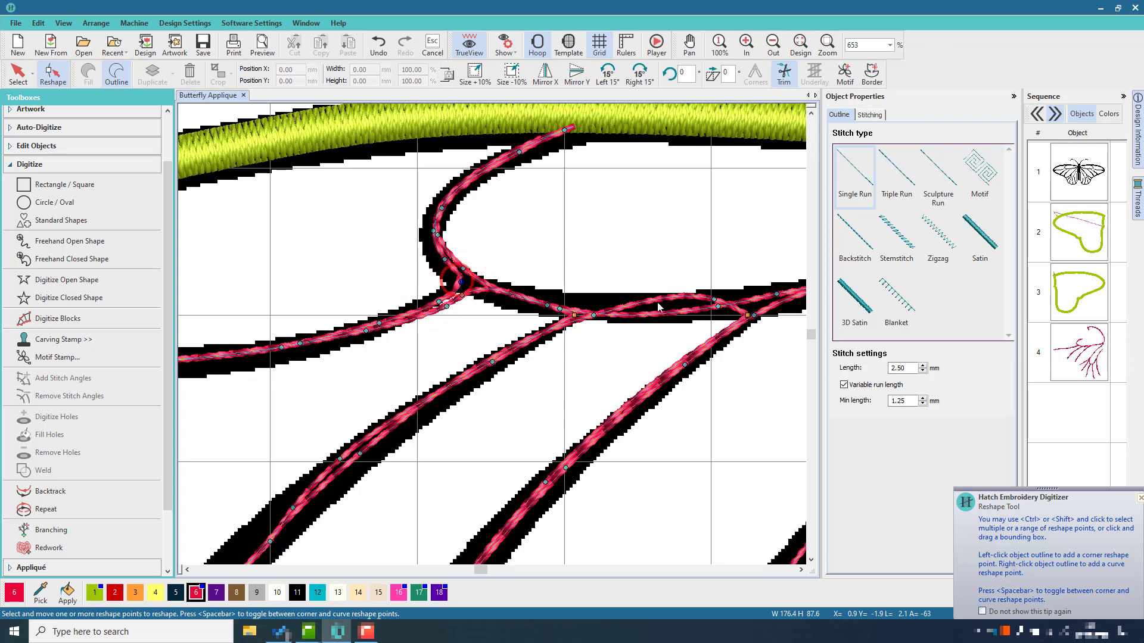
Align the doubled run lines between the upper left wing's vein junctions, and extend the loop's upper end into the appliqué border.
drag(713, 297, 685, 309)
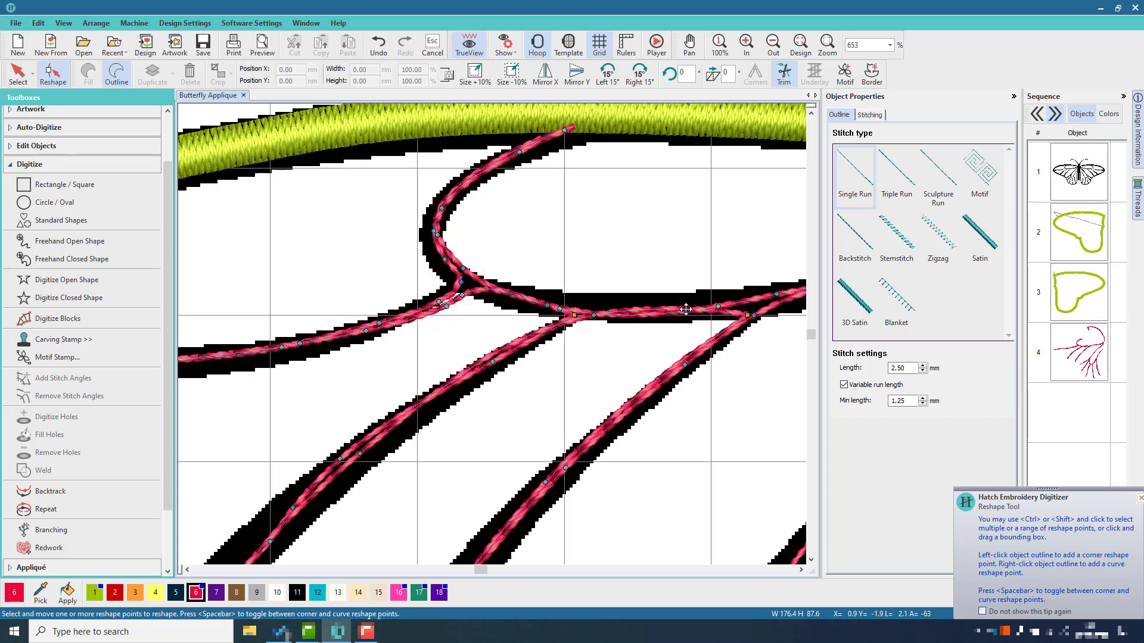
click(689, 43)
drag(726, 210, 480, 238)
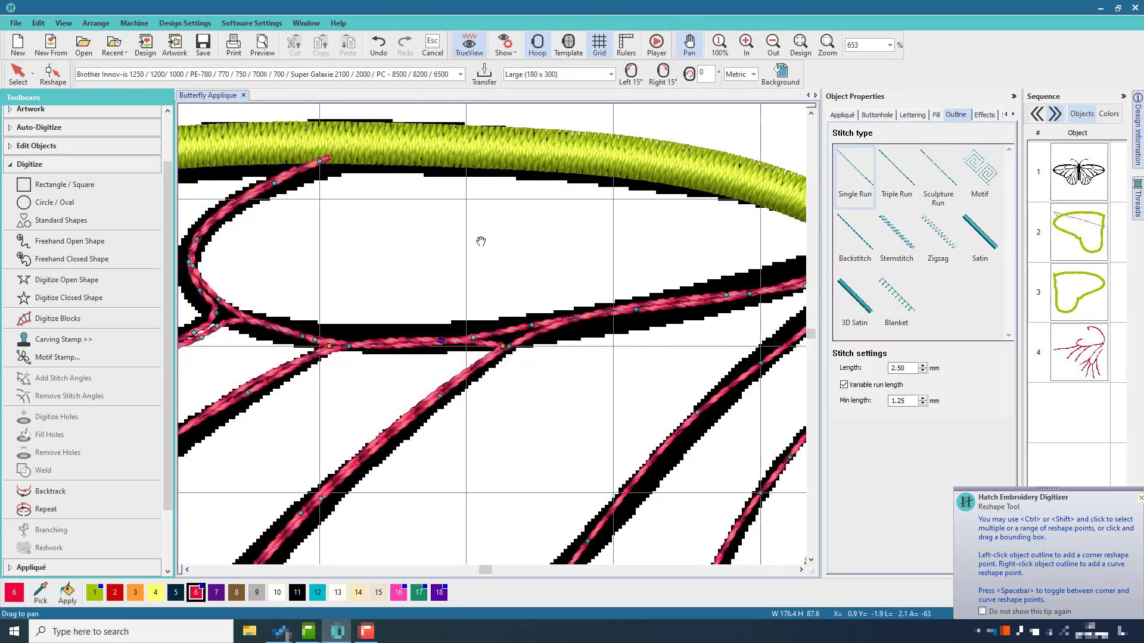
click(53, 74)
drag(327, 160, 339, 154)
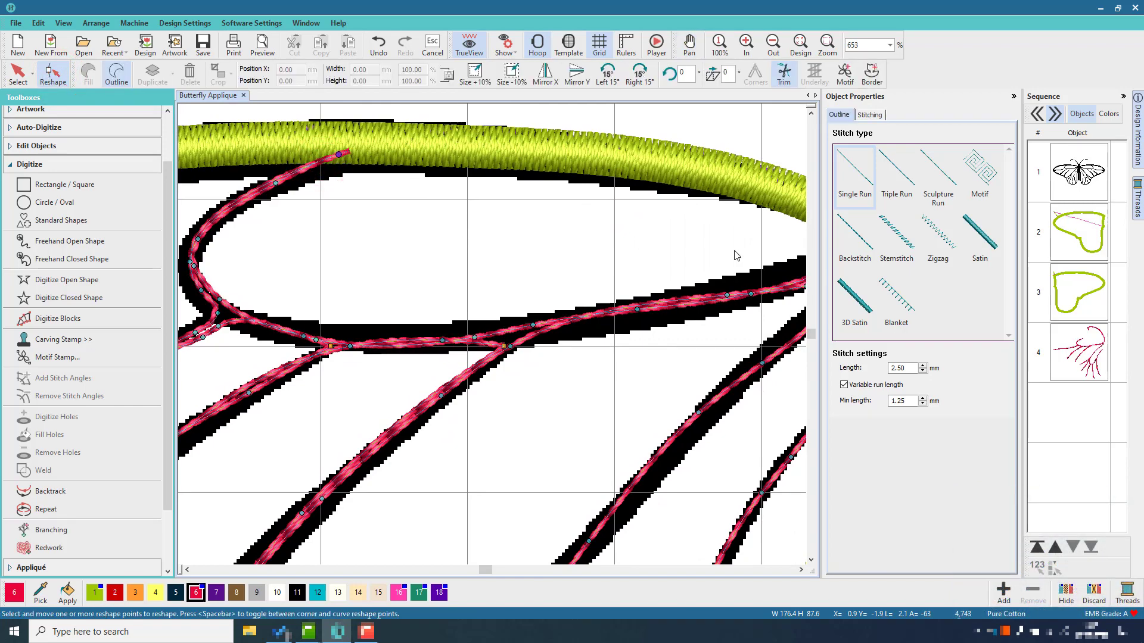
Mirror-copy the left antenna and vein linework horizontally about the body's centre line to fill the right wing.
click(800, 45)
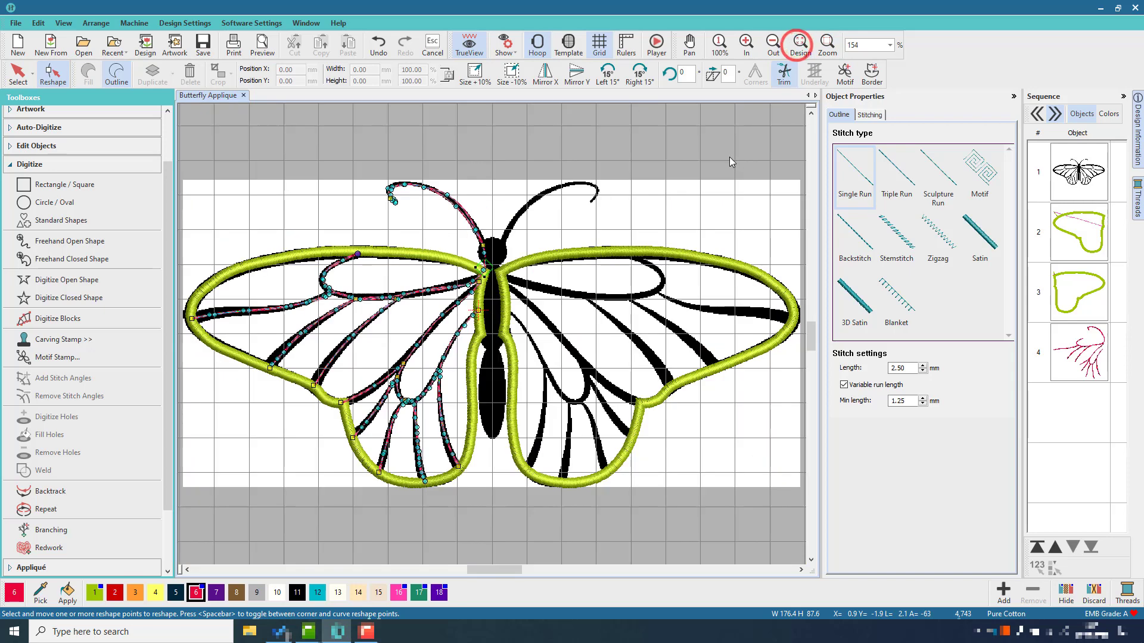
click(18, 75)
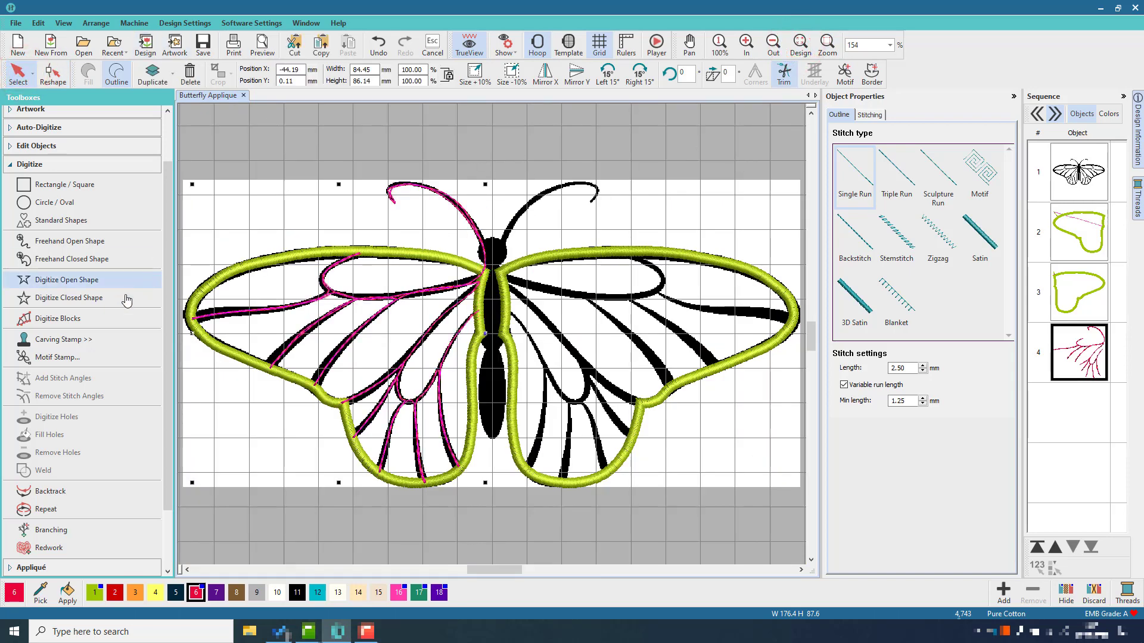
click(49, 167)
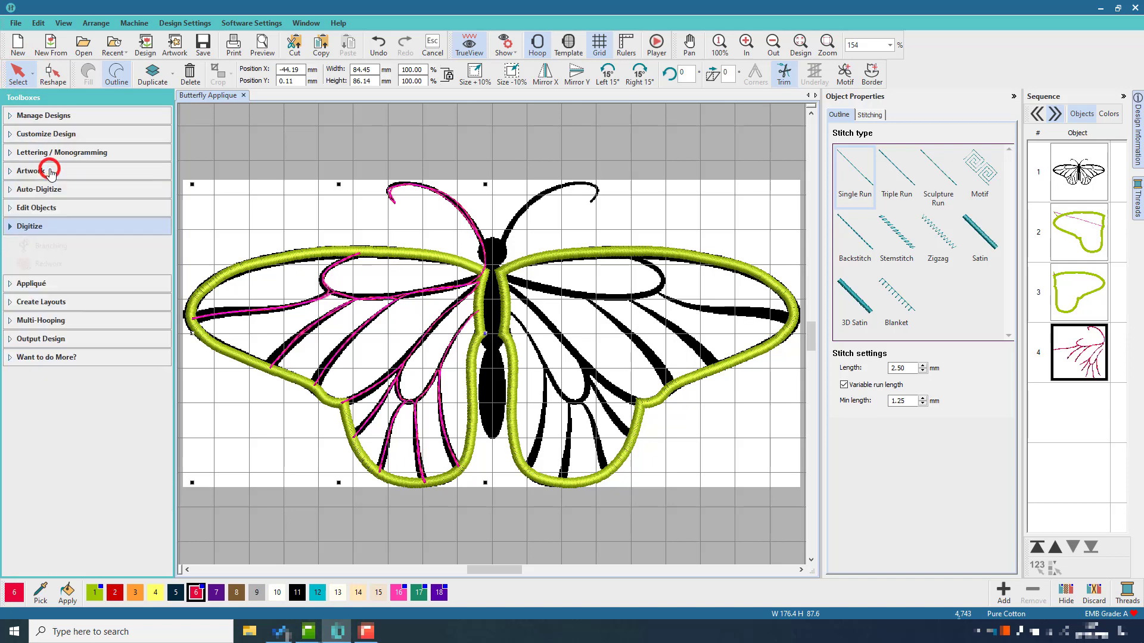
click(53, 262)
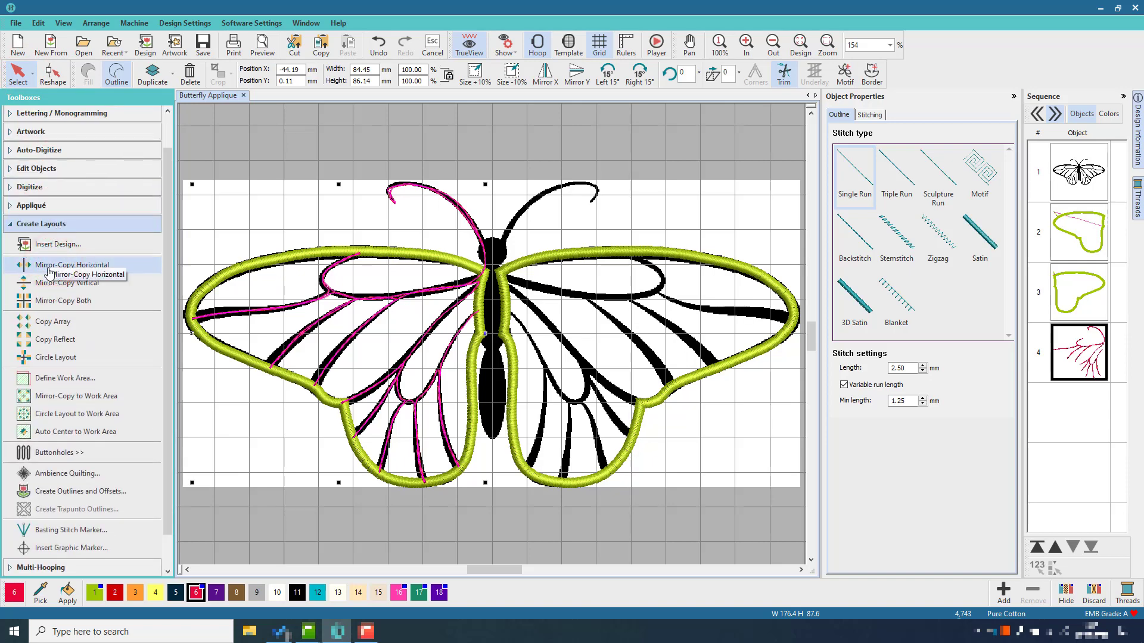
click(48, 266)
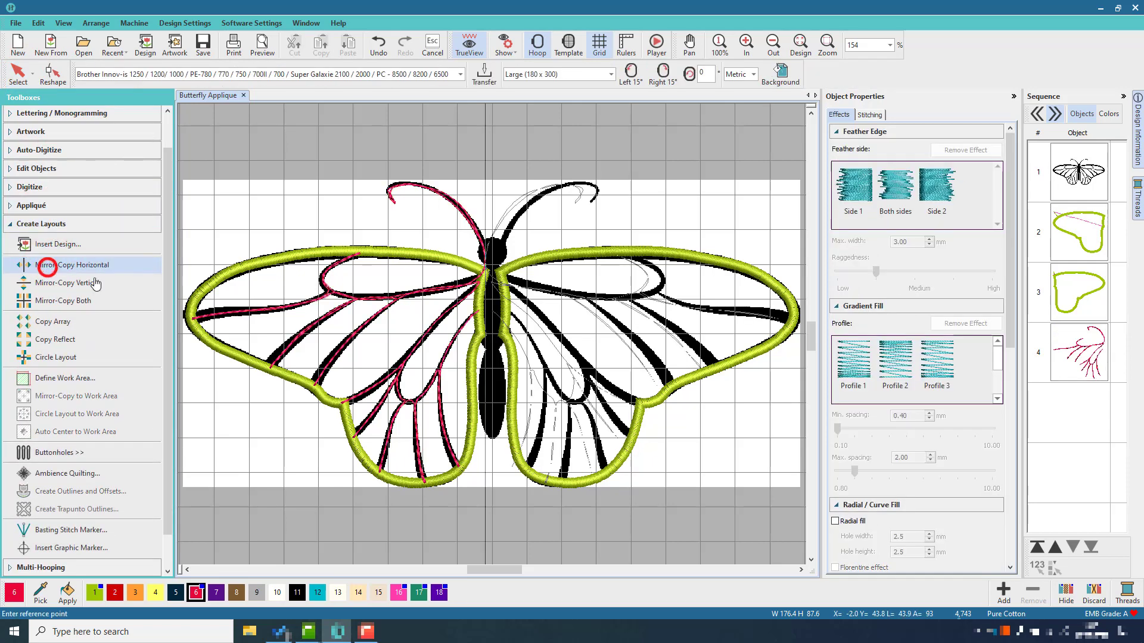
click(490, 264)
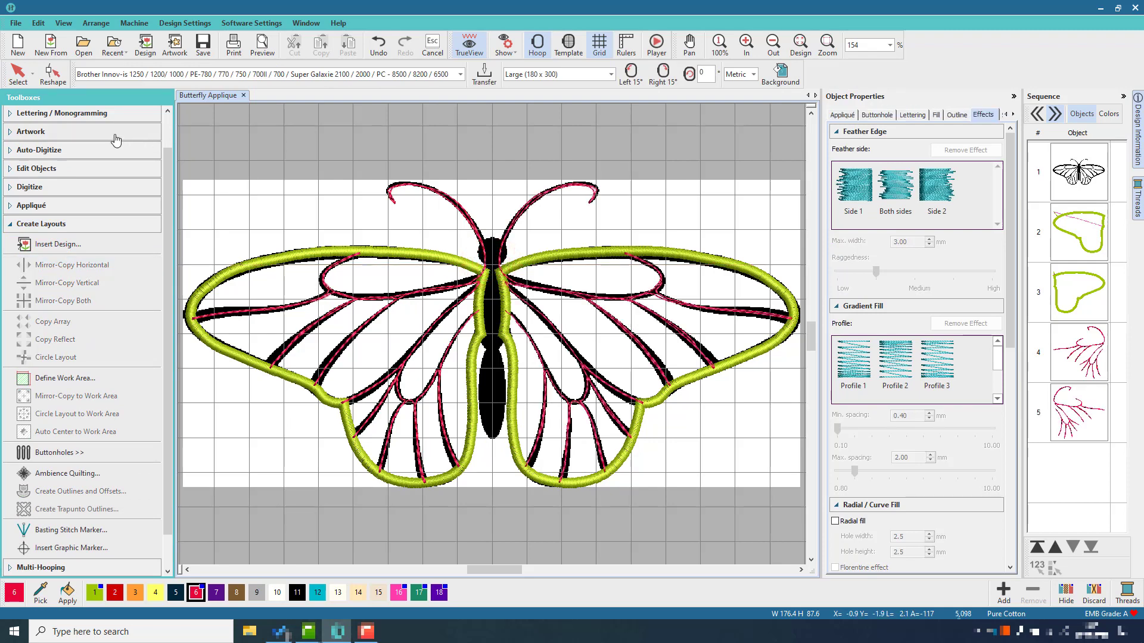
click(18, 75)
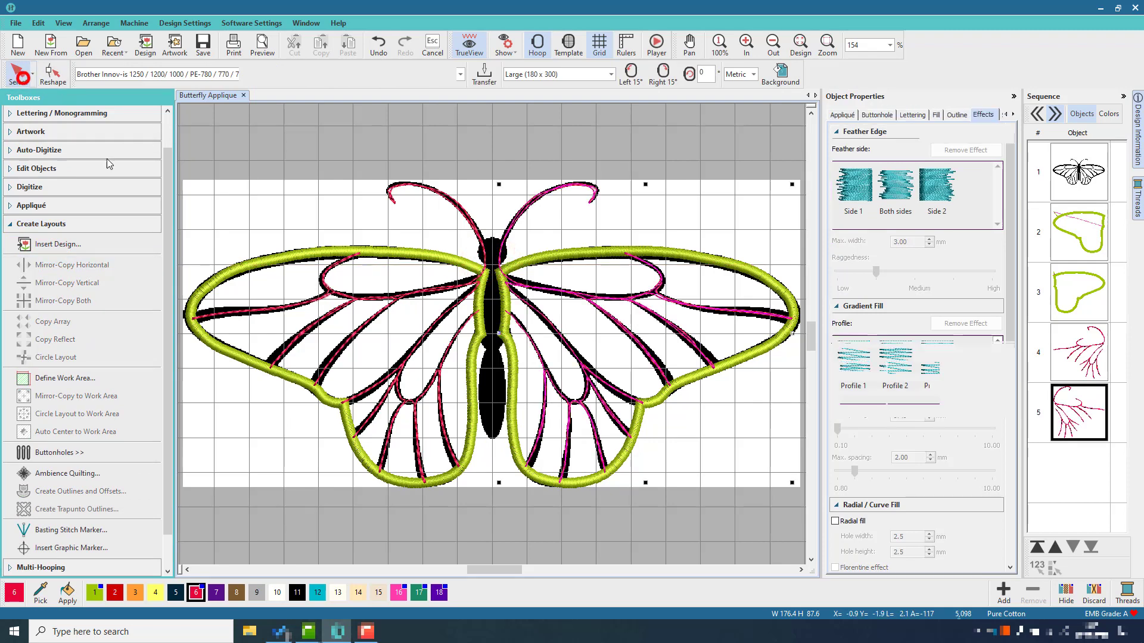
click(681, 167)
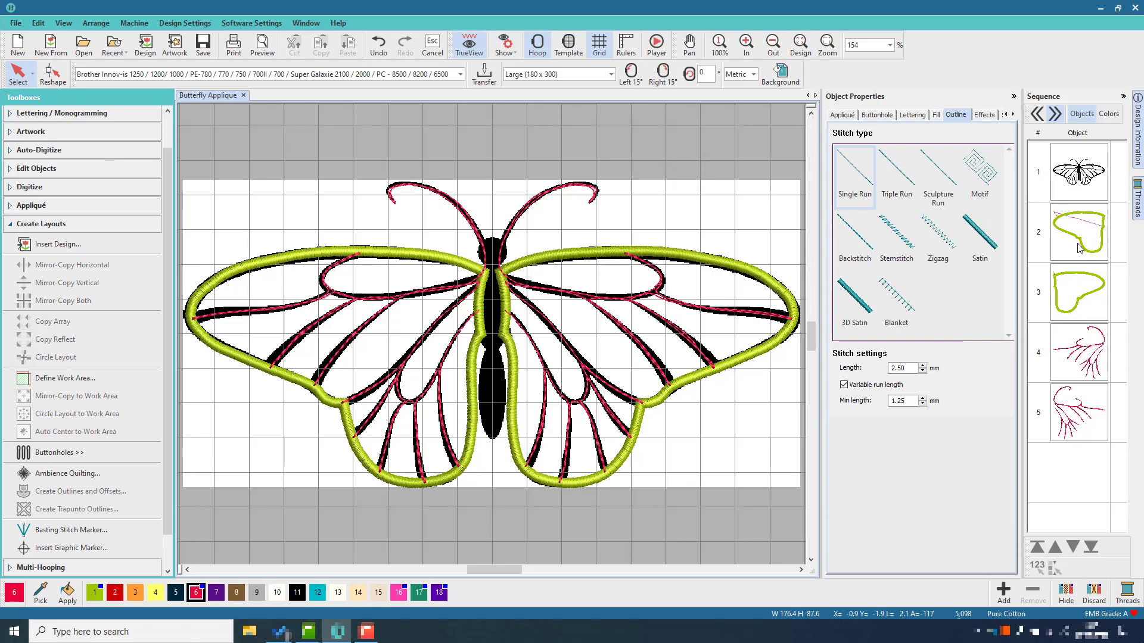
Move both appliqué wing objects to the end of the stitching sequence, after the antenna and vein linework.
click(1078, 248)
shift+click(1080, 286)
click(1093, 550)
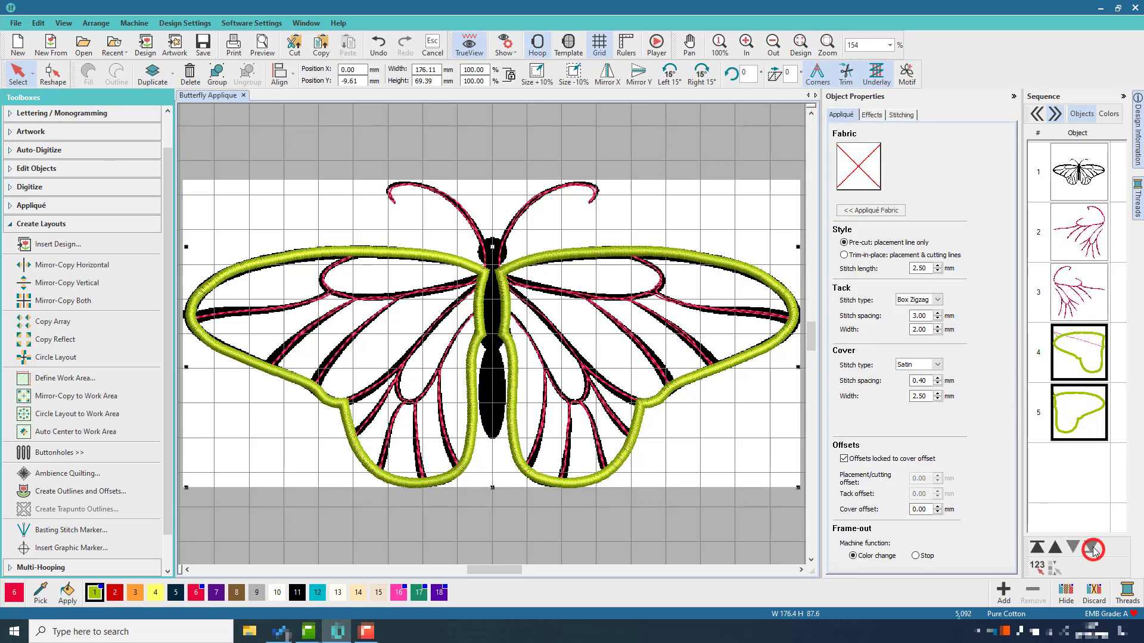
click(710, 182)
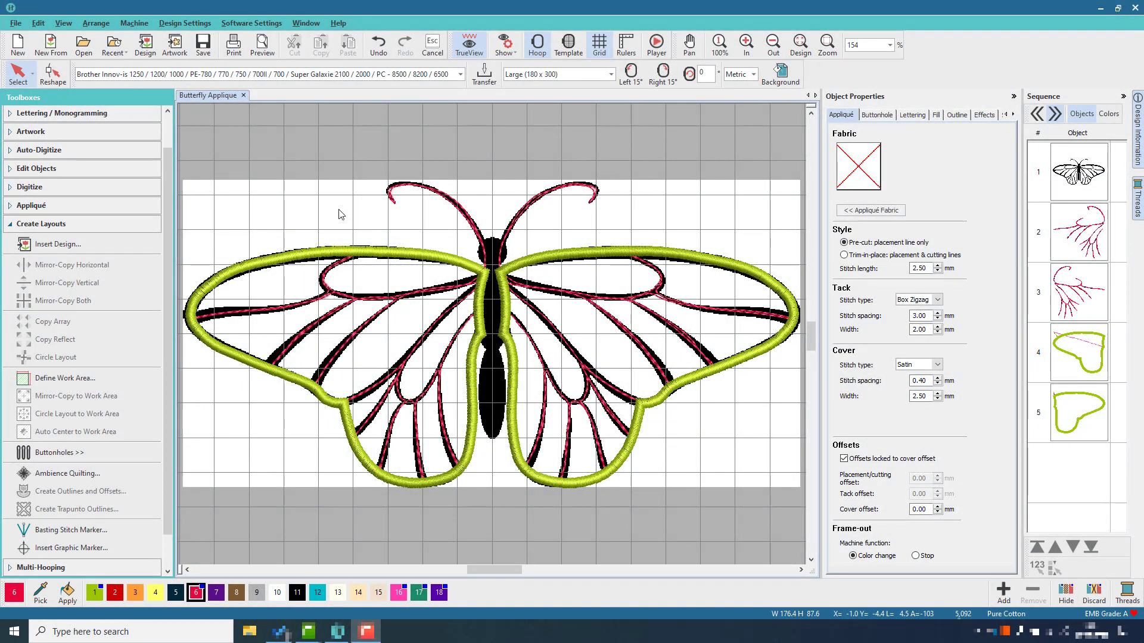
Set up Digitize Blocks with a Tatami fill in thread color 16 for the butterfly's body.
click(139, 188)
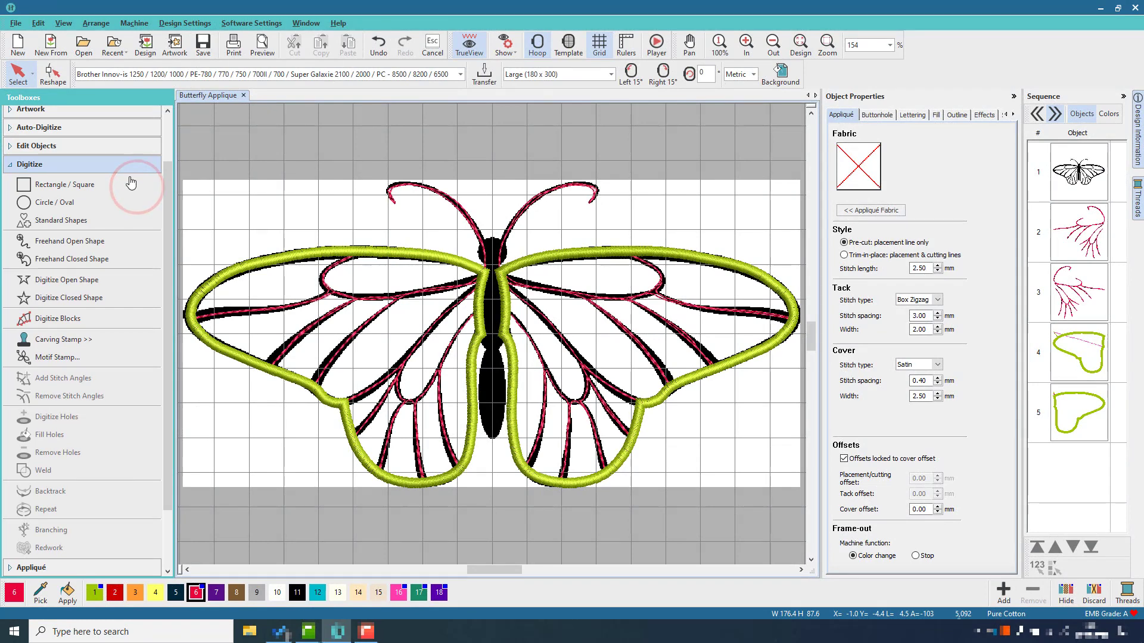
click(76, 321)
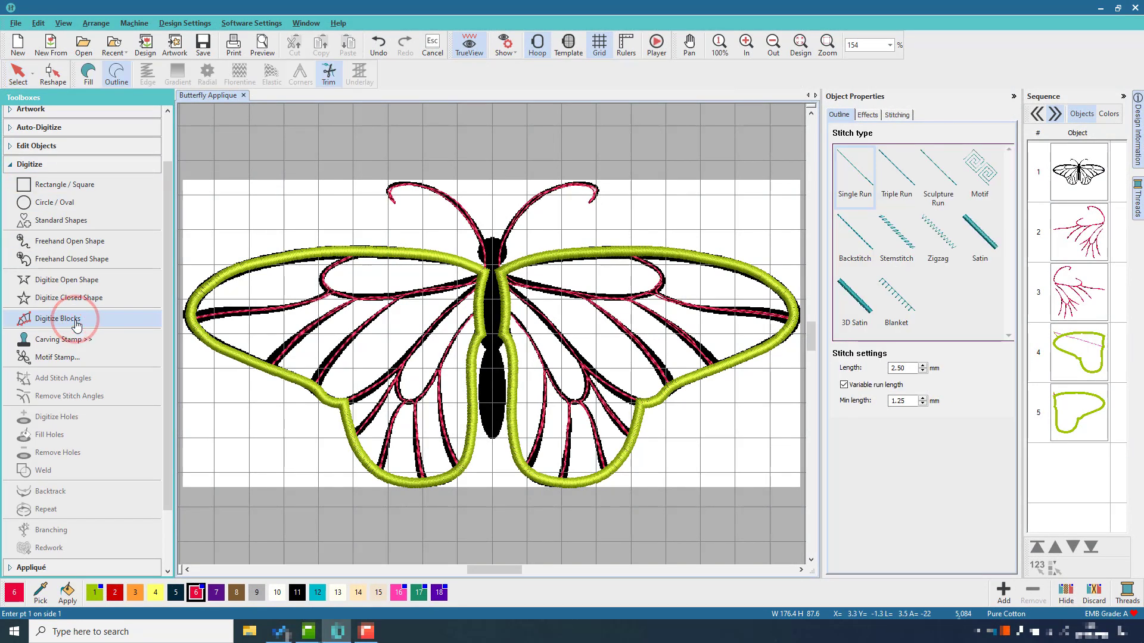
click(89, 72)
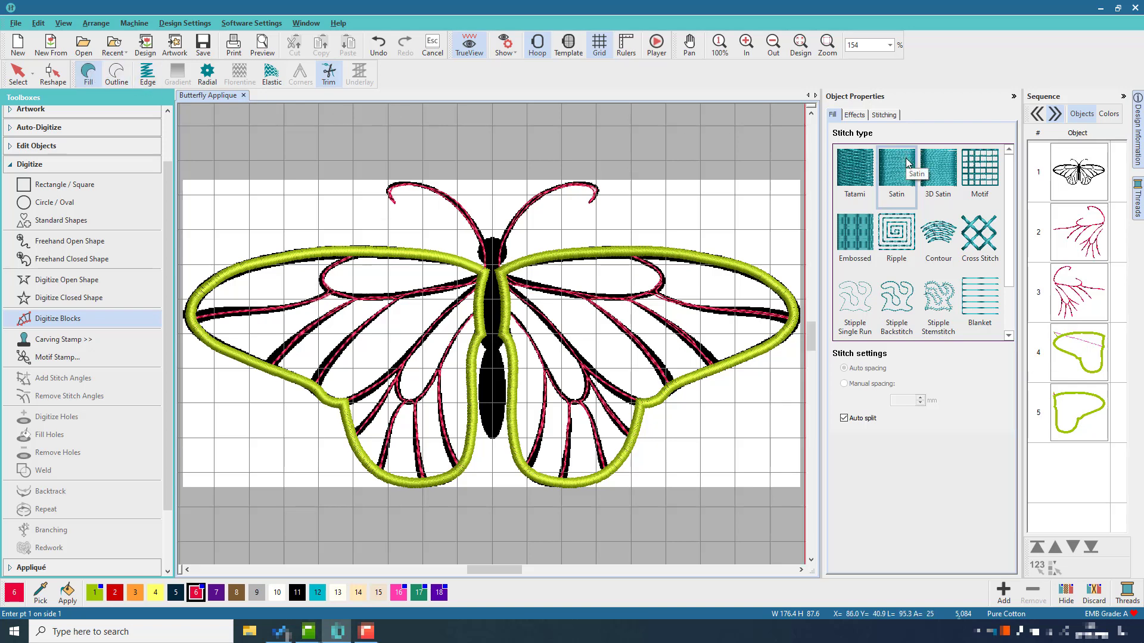
click(854, 176)
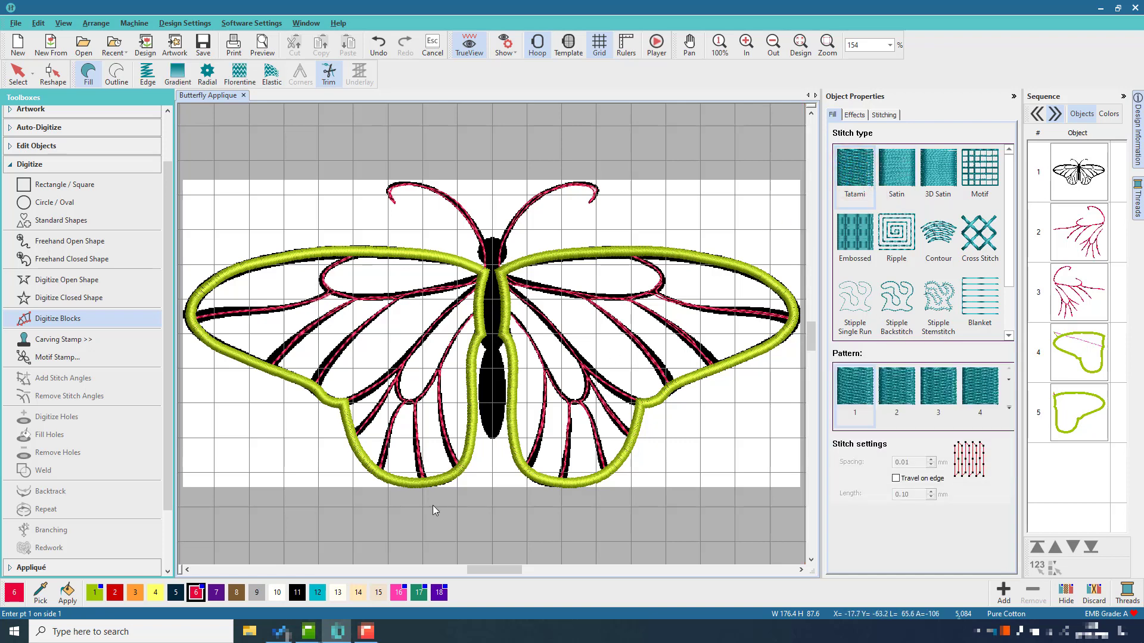
click(395, 602)
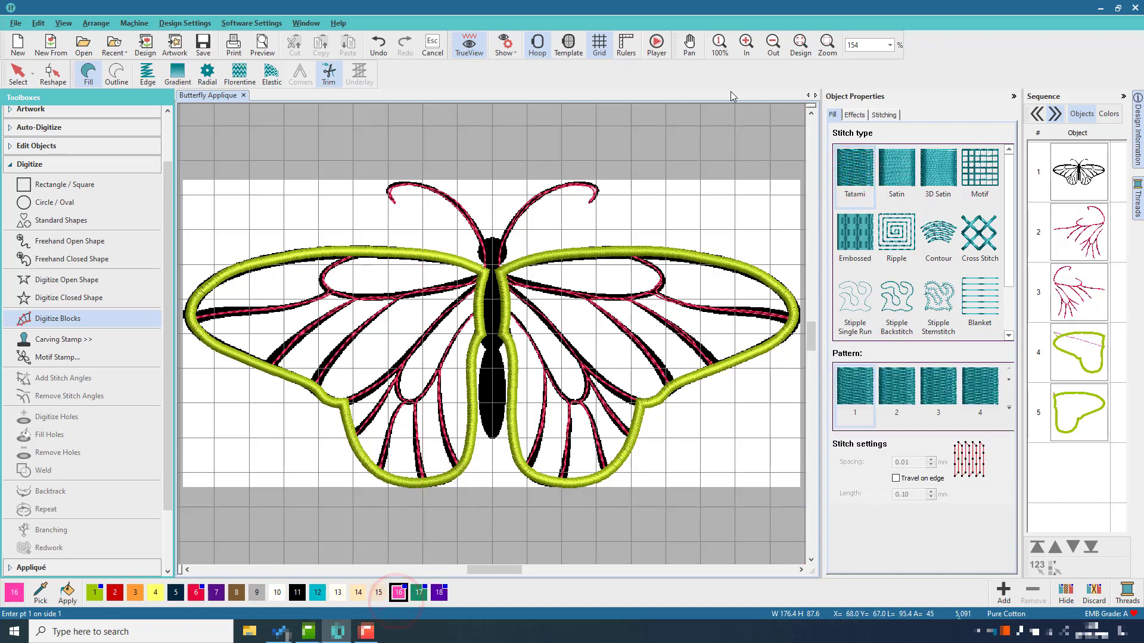
Place paired block points along both sides of the butterfly's head, from its top down to the neck.
click(819, 49)
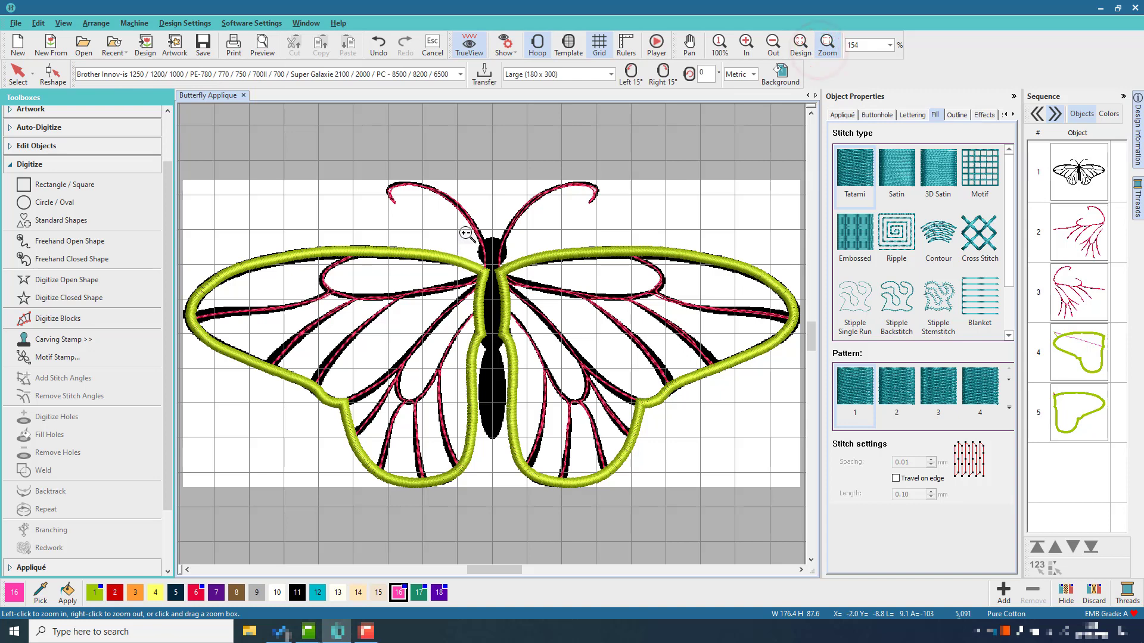
drag(479, 292, 522, 450)
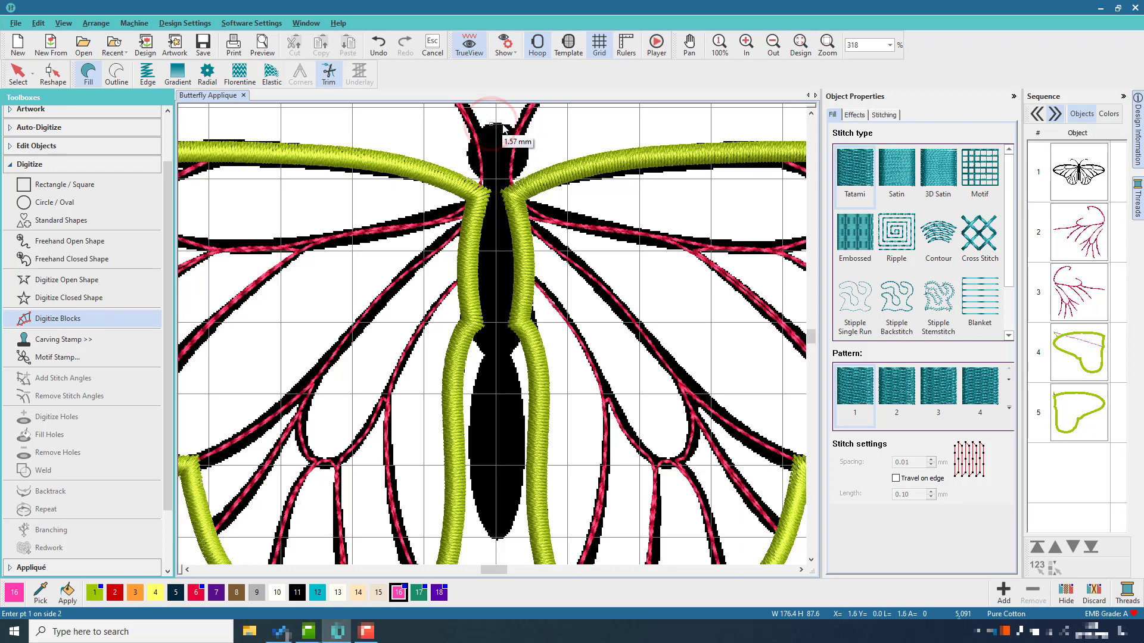
click(472, 139)
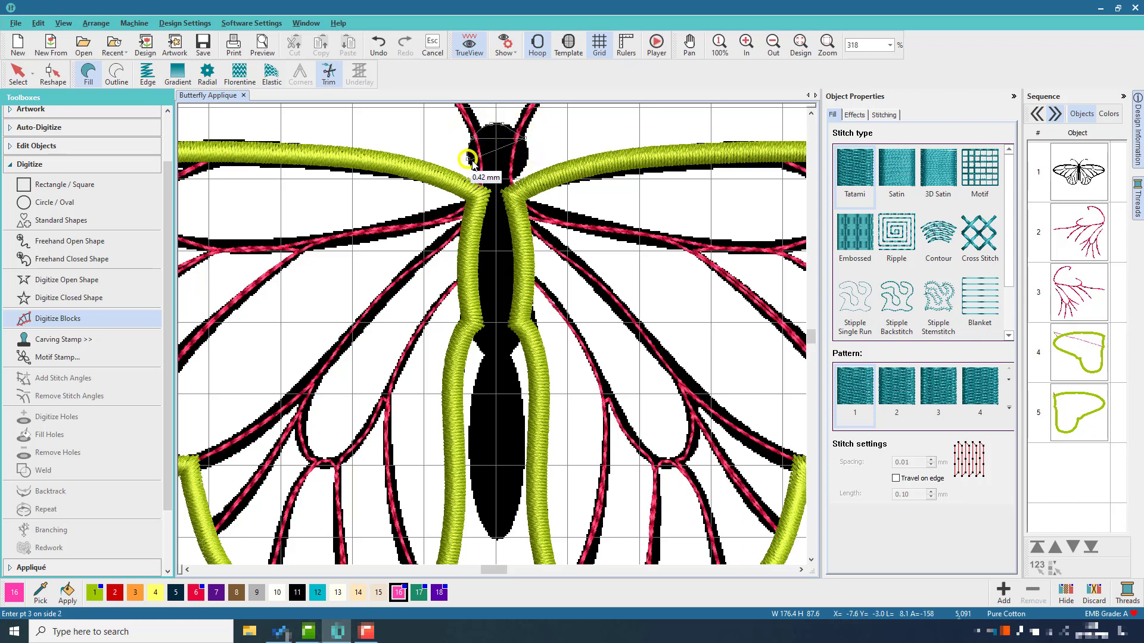
click(526, 161)
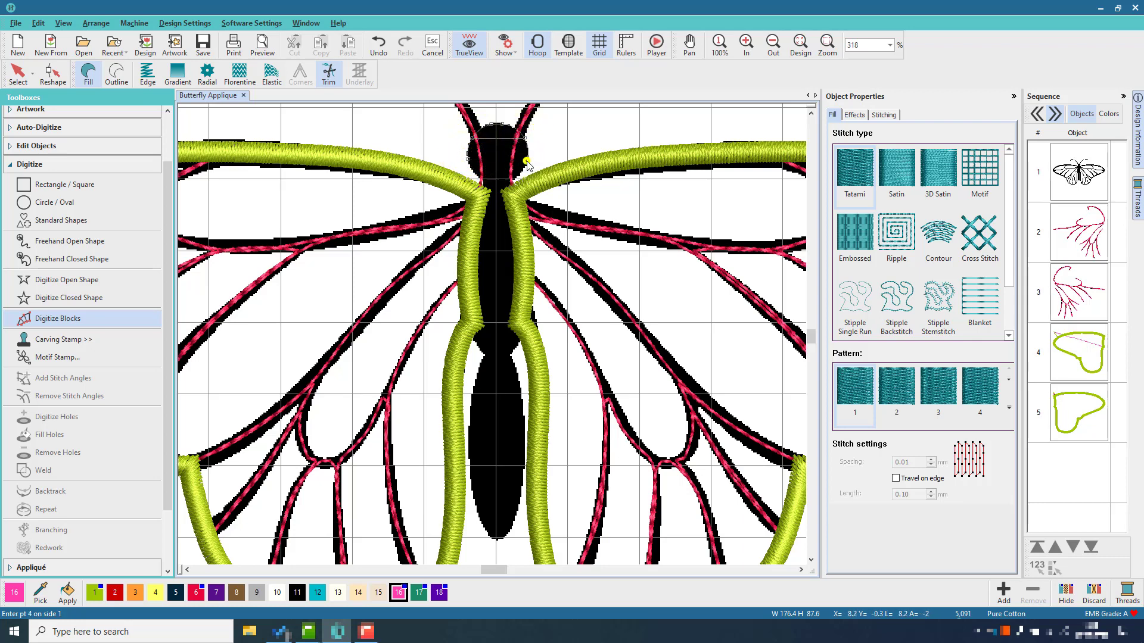
click(483, 181)
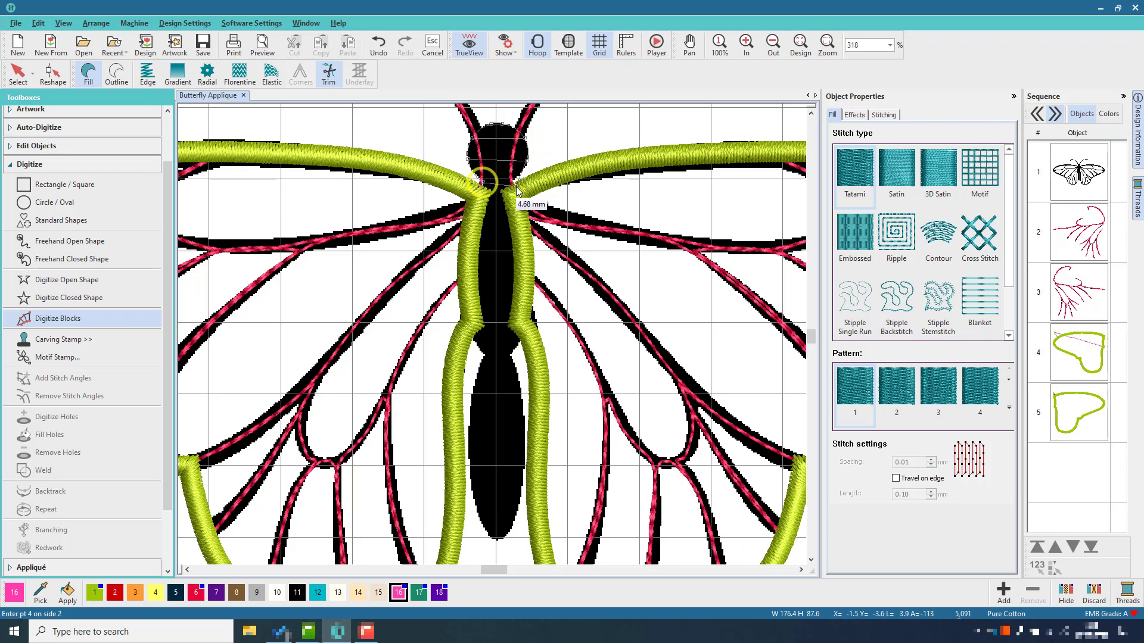
click(514, 182)
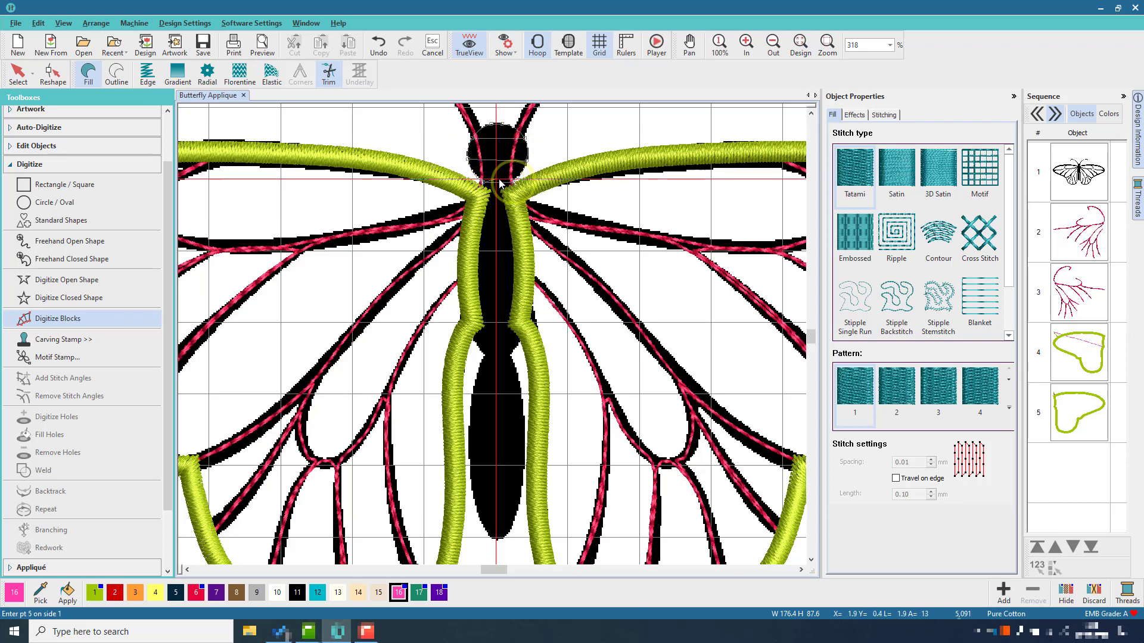
Continue the block with point pairs down both sides of the upper body, placed over the appliqué borders.
click(473, 225)
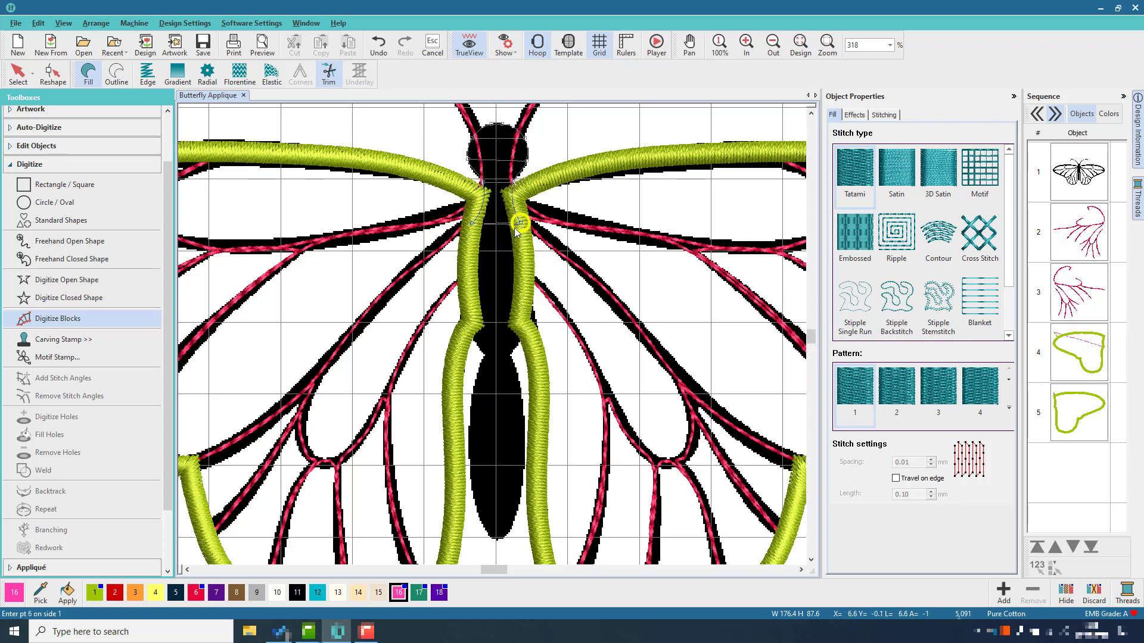
click(521, 223)
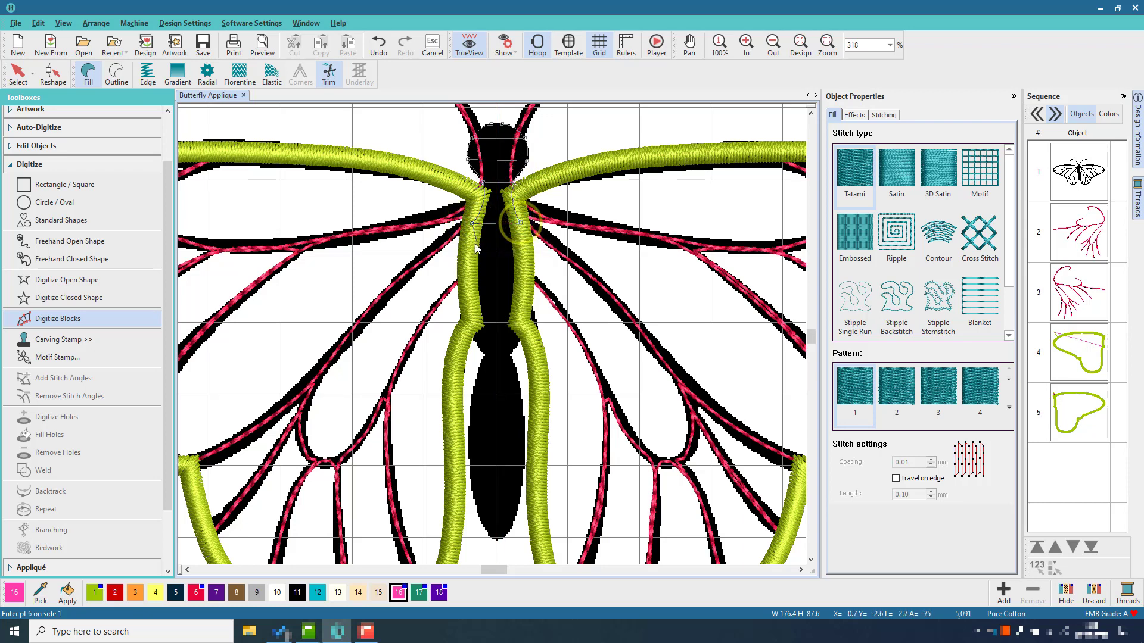
click(468, 286)
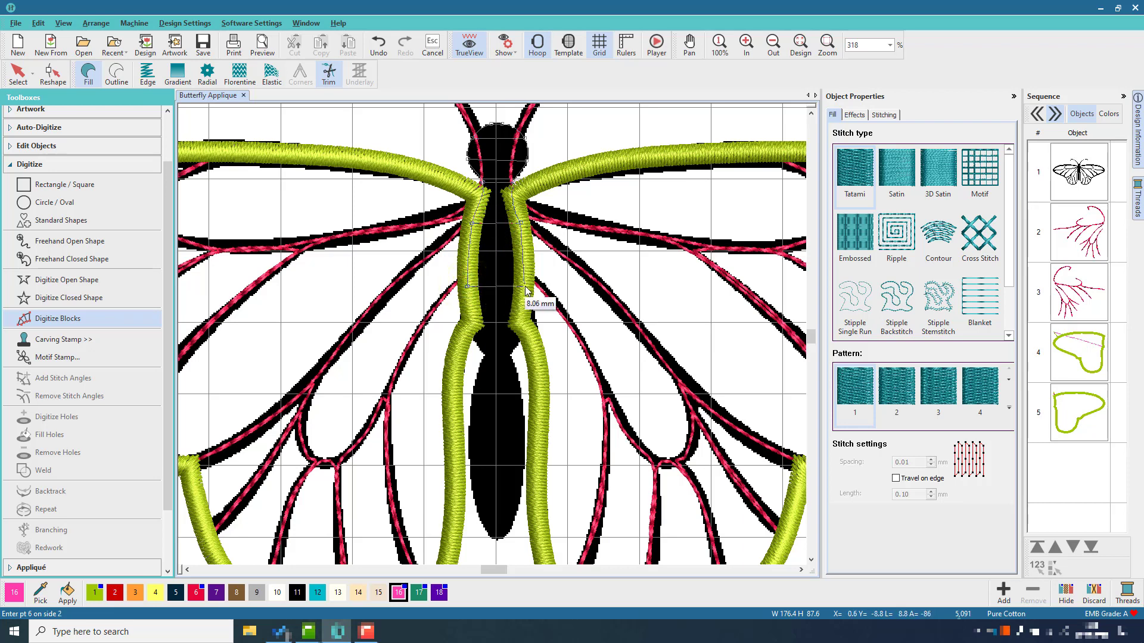
click(525, 287)
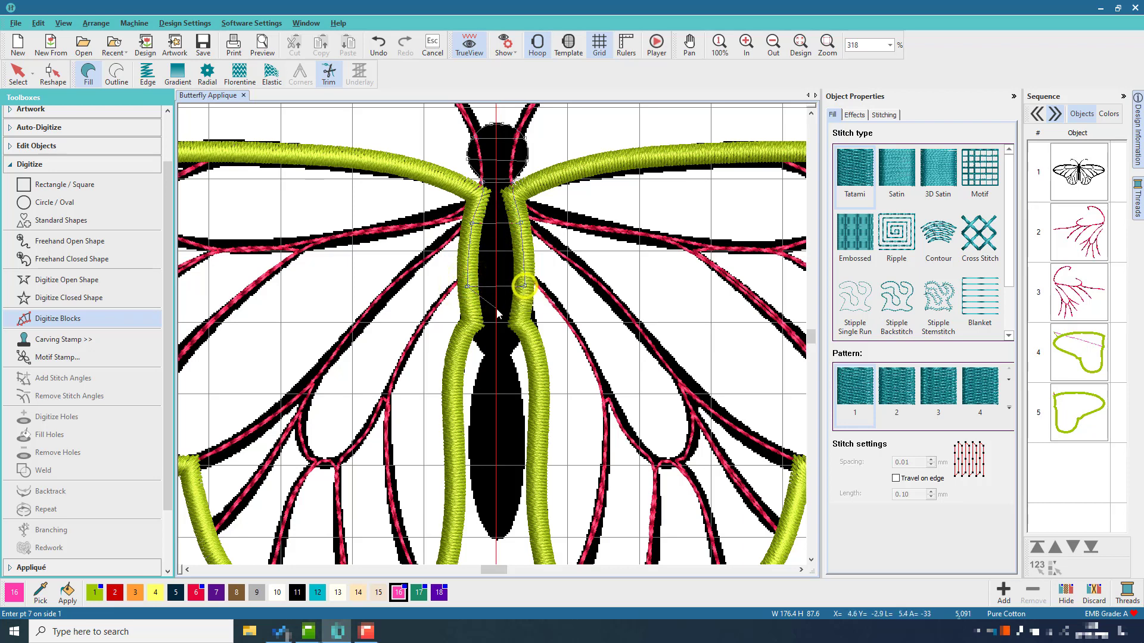
click(470, 323)
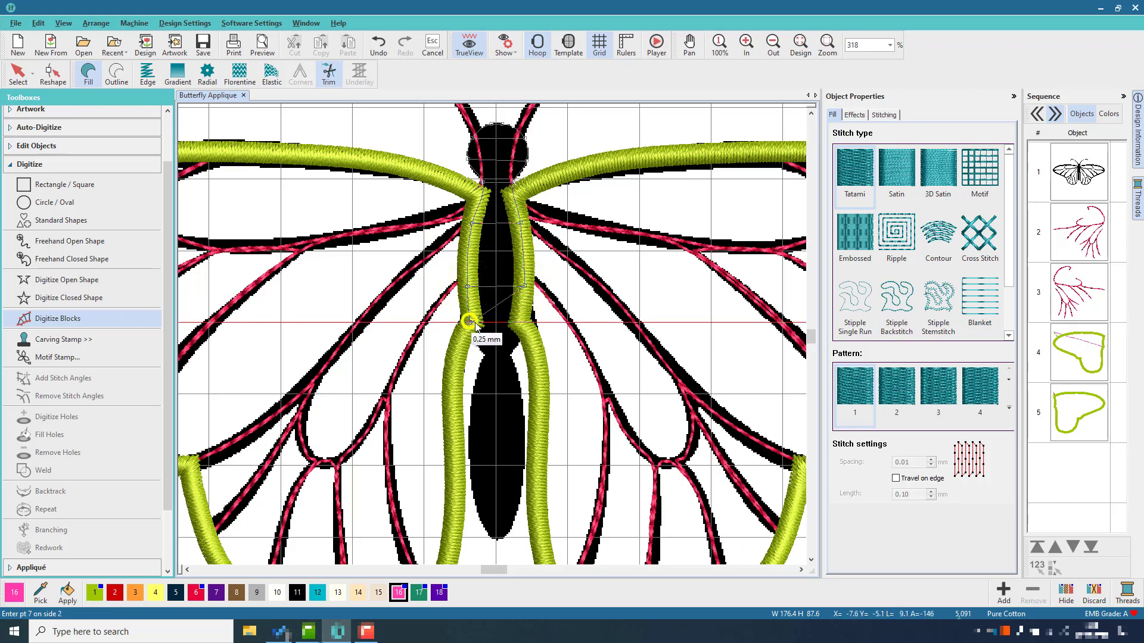
click(521, 325)
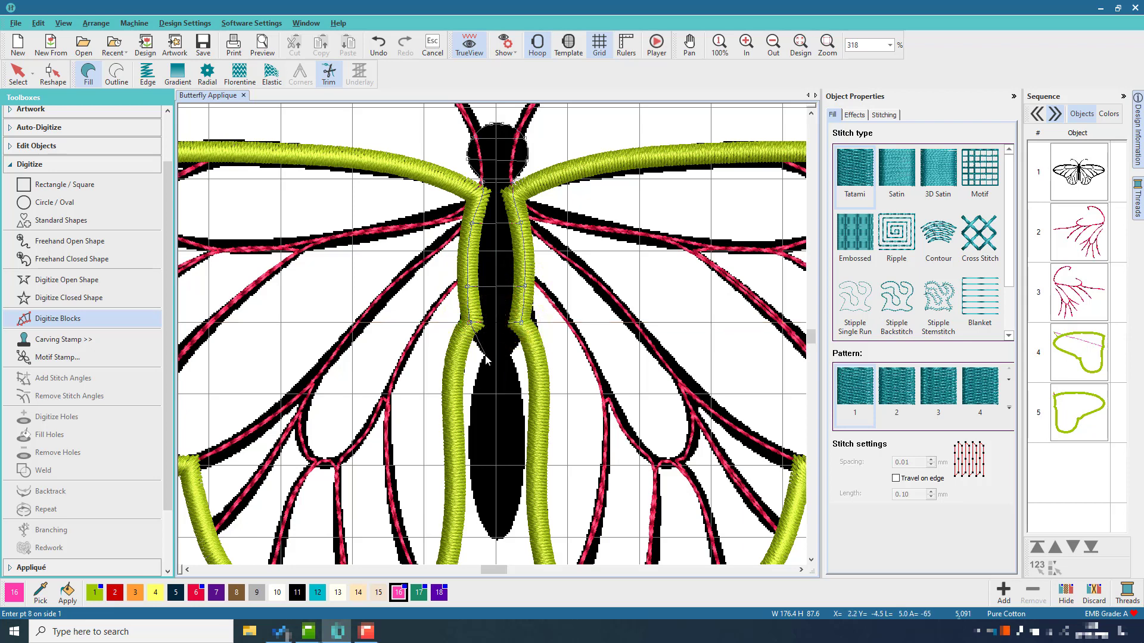
Place paired block points from the butterfly's waist down both sides of the lower body to the tail tip, and finish the block.
click(486, 355)
click(469, 430)
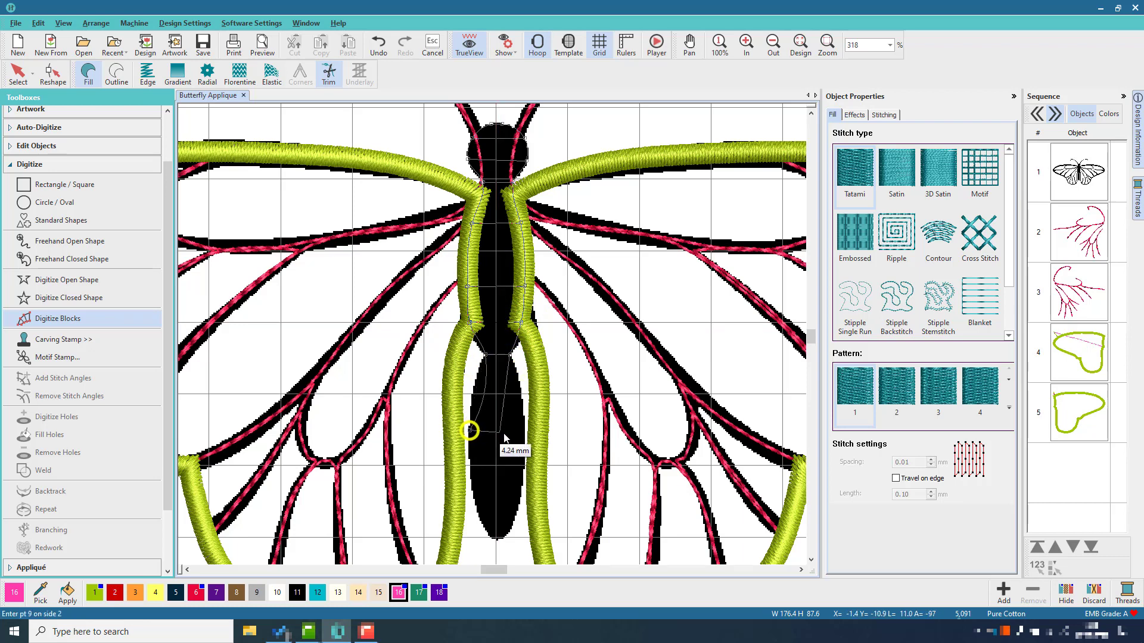
click(523, 431)
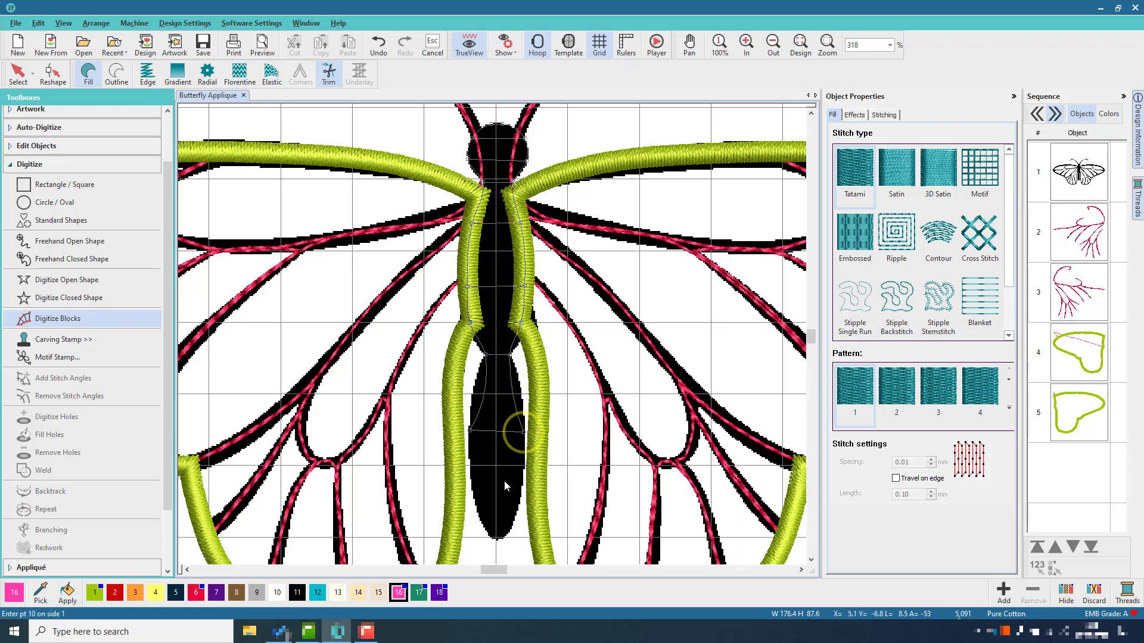
click(475, 496)
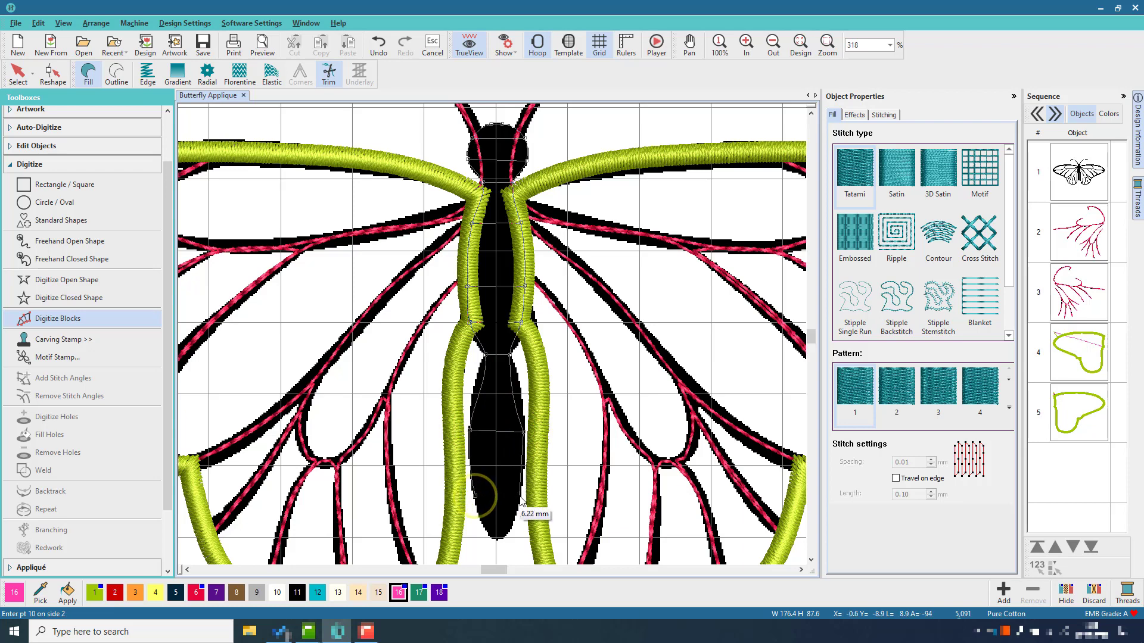
click(521, 498)
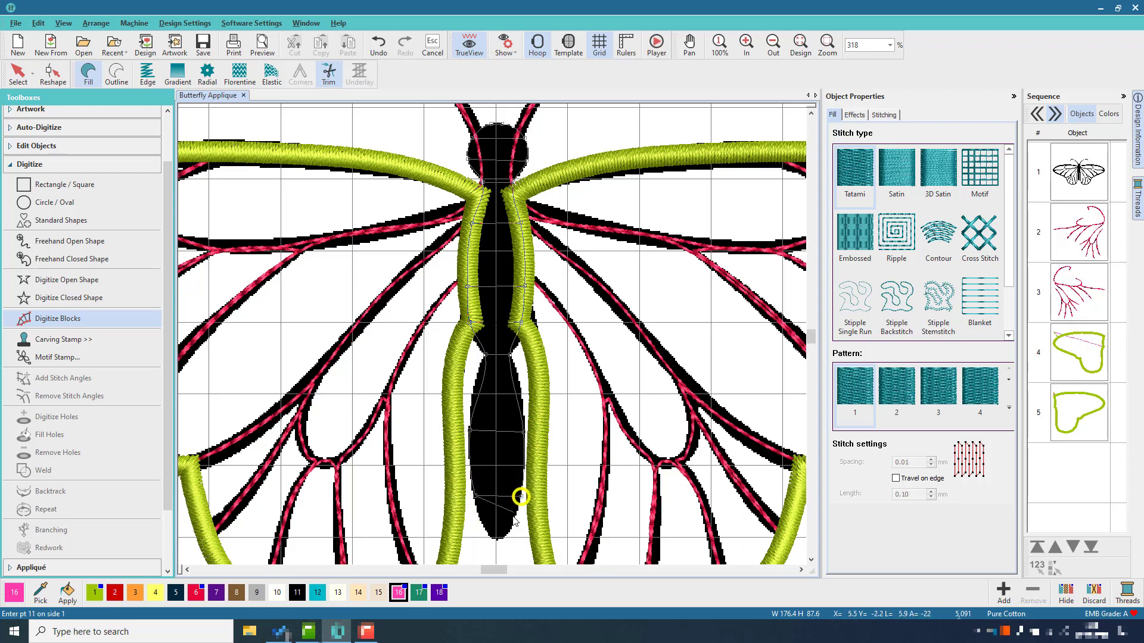
click(492, 537)
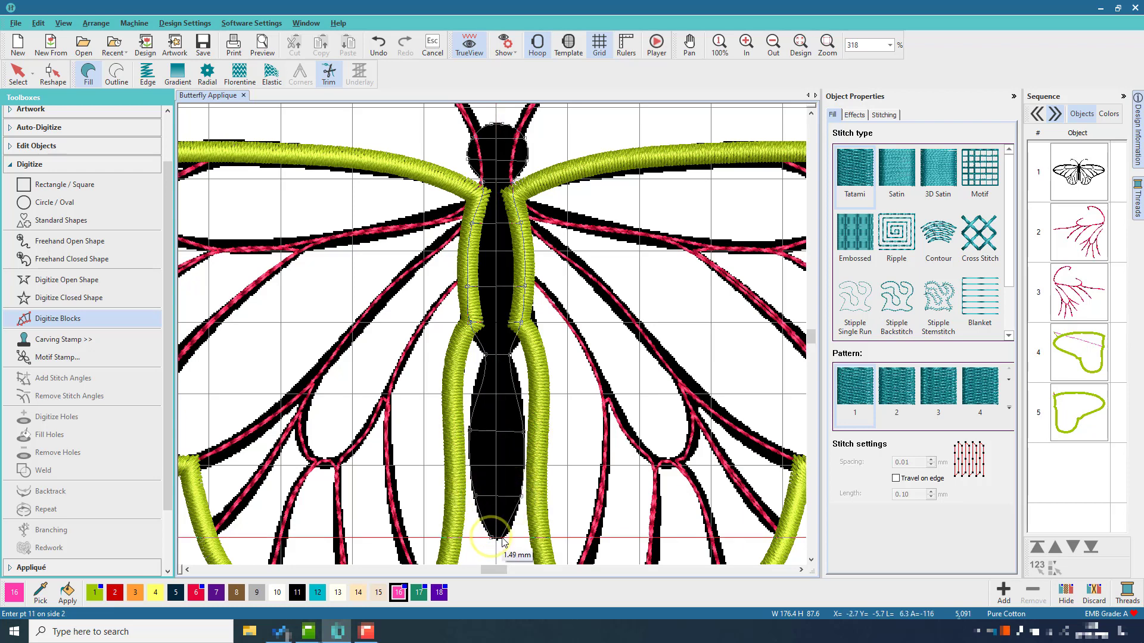
click(502, 537)
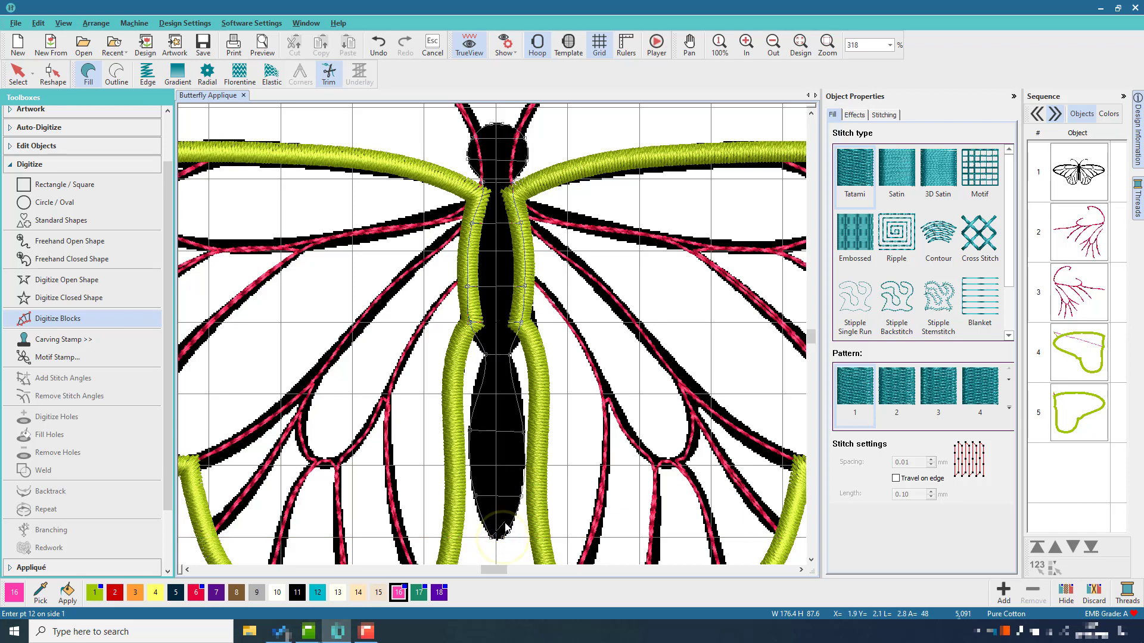
key(Return)
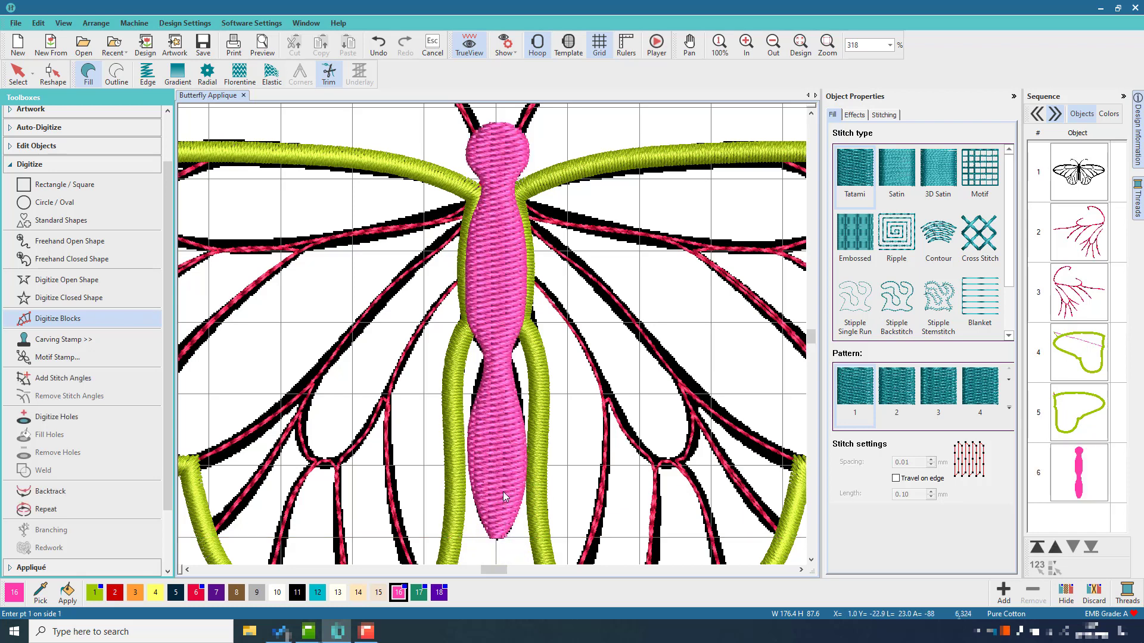
Try a Satin fill on the butterfly's body and return it to Tatami.
click(804, 48)
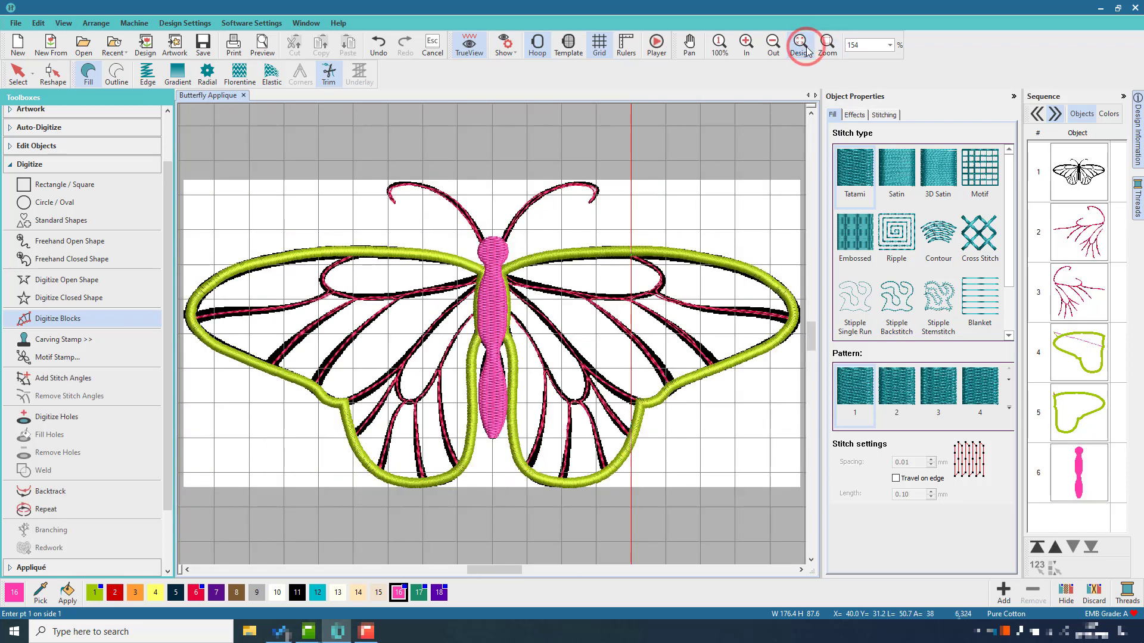
click(18, 72)
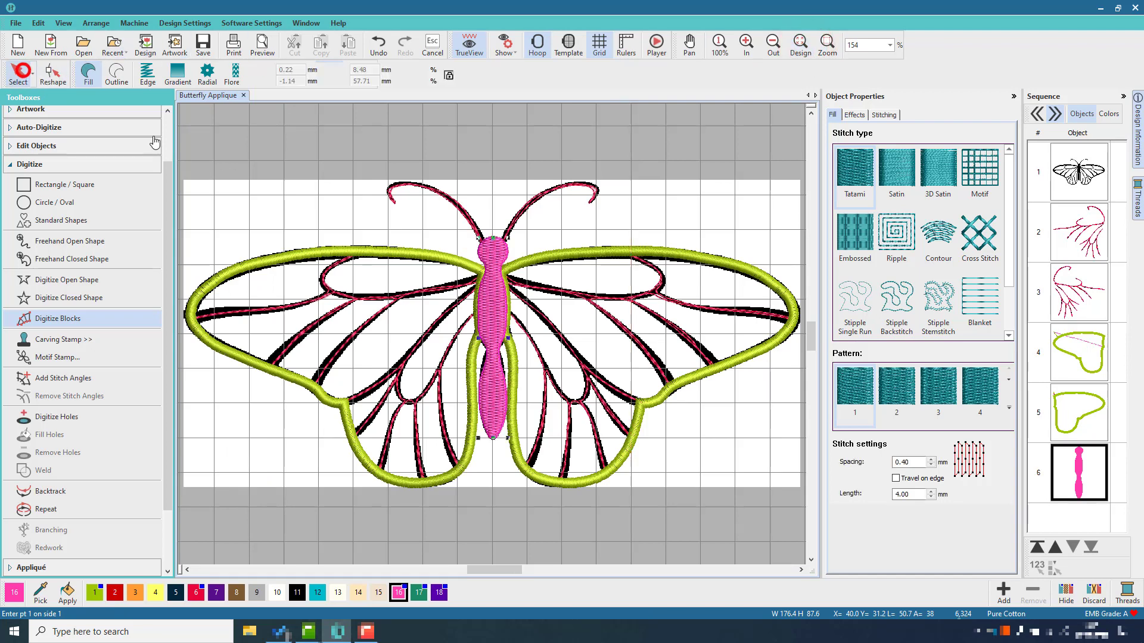
click(904, 177)
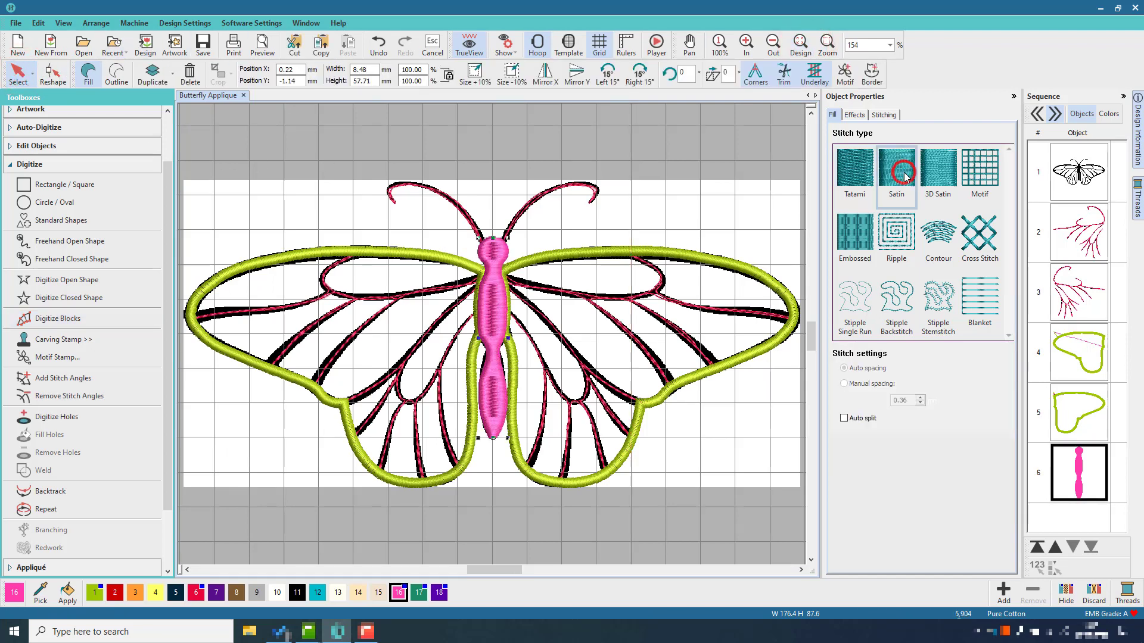
click(868, 180)
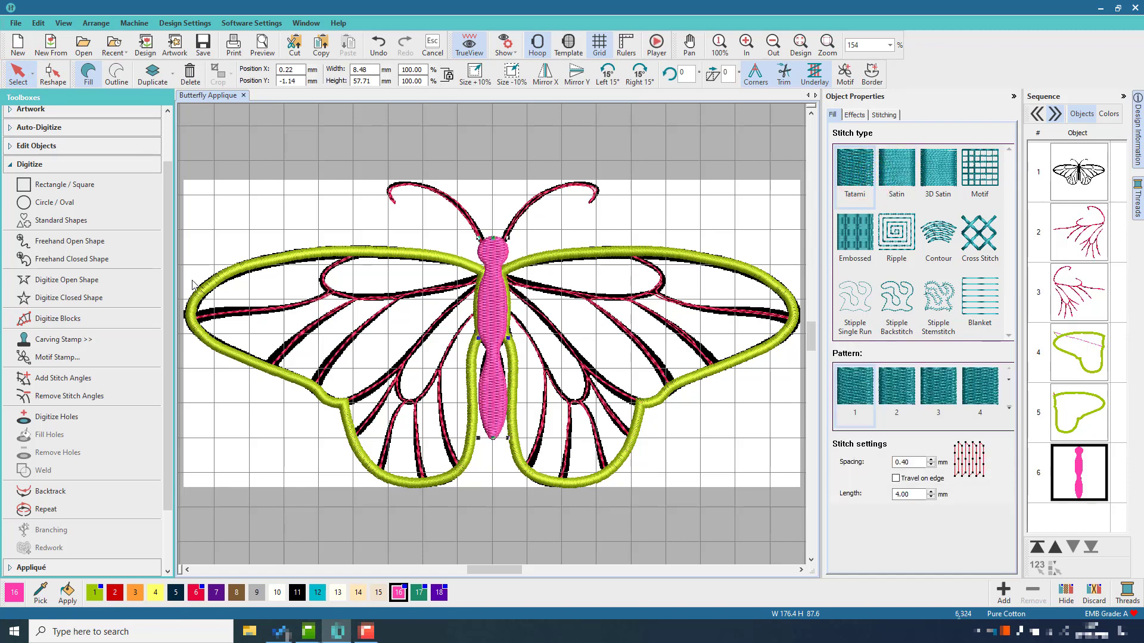
Mirror-copy the body horizontally about its vertical center line and merge the overlapping halves into one object.
click(61, 165)
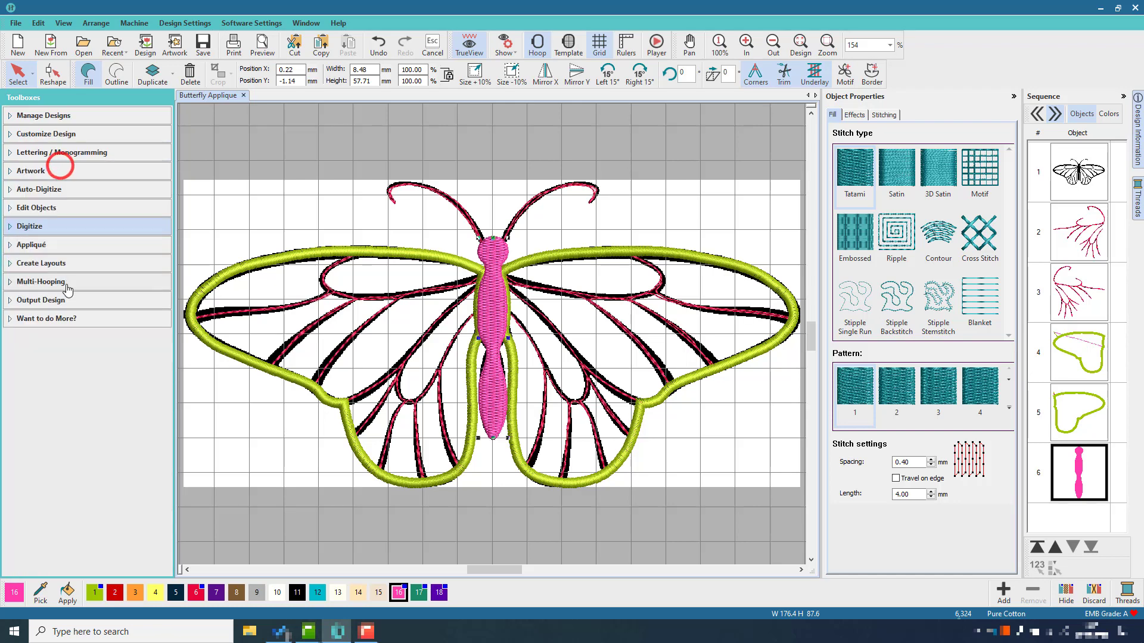
click(66, 267)
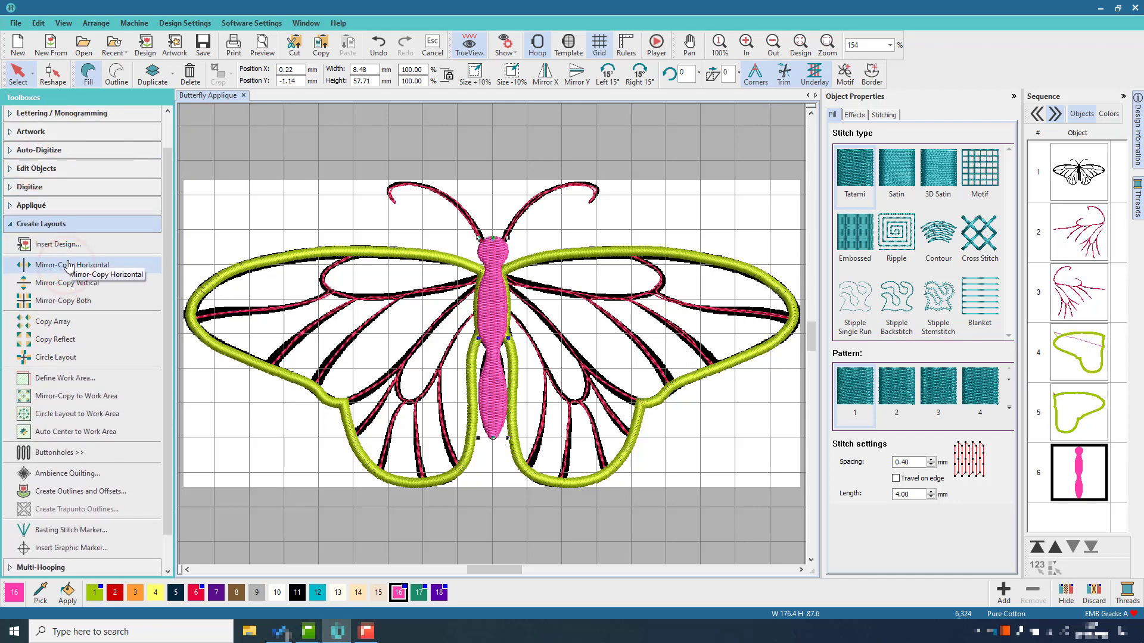
click(67, 269)
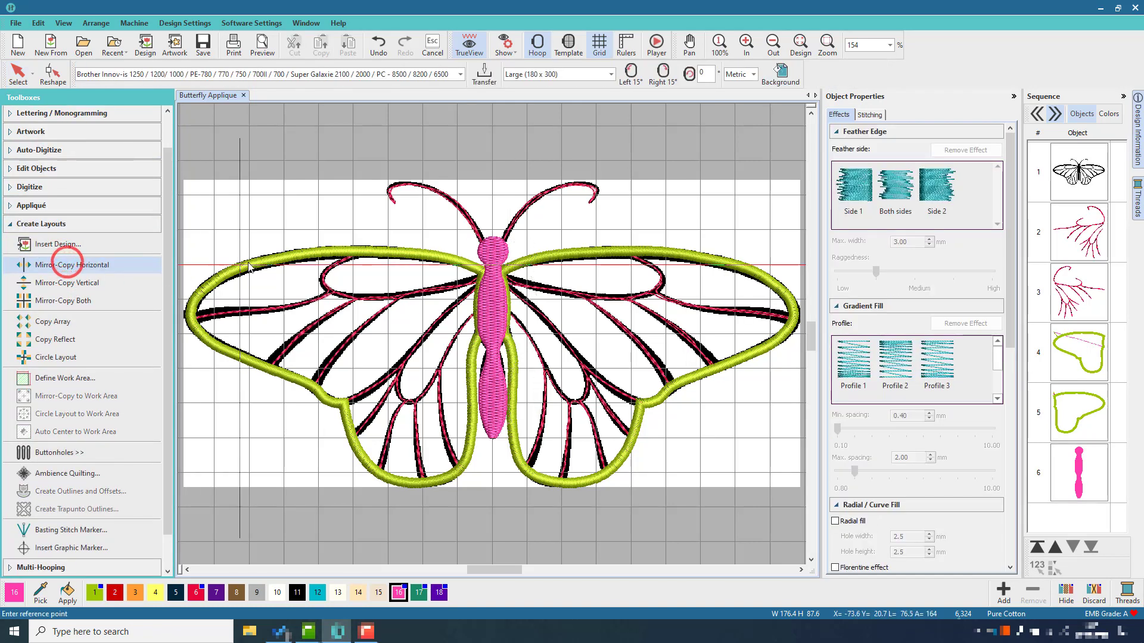
click(492, 230)
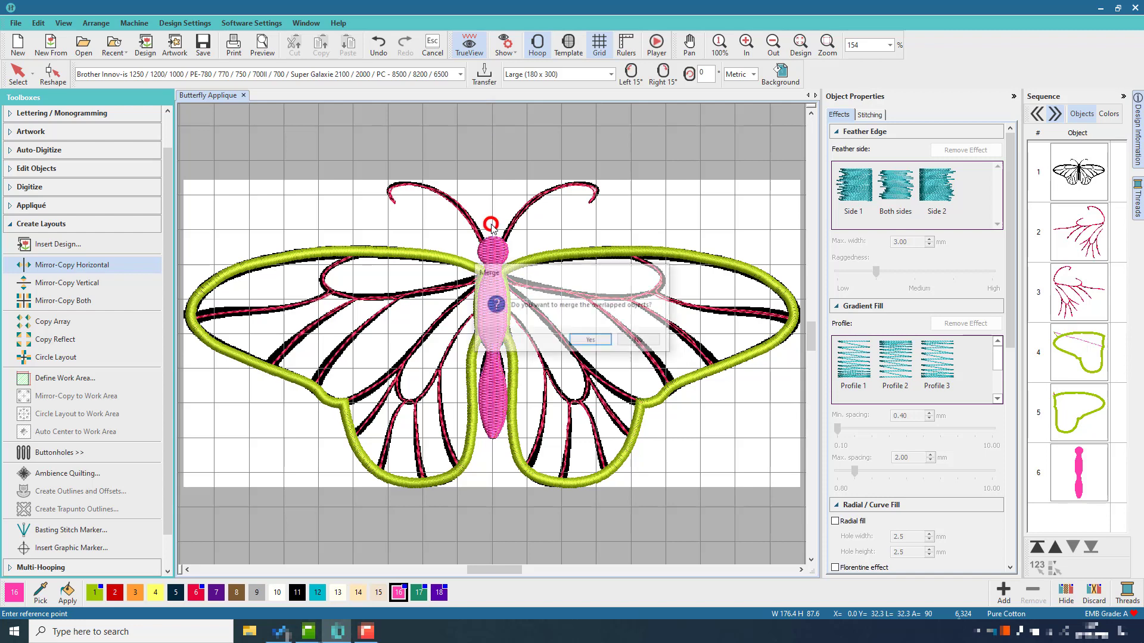
click(608, 339)
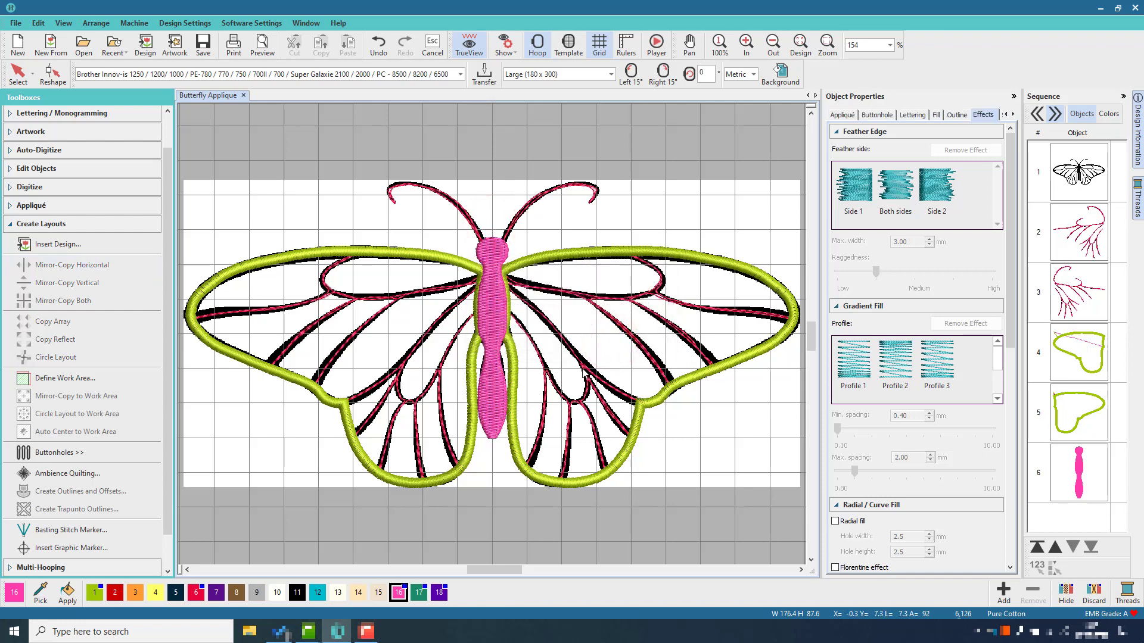
Narrow the merged body to a width of about 7.76 mm, keeping its height.
click(18, 74)
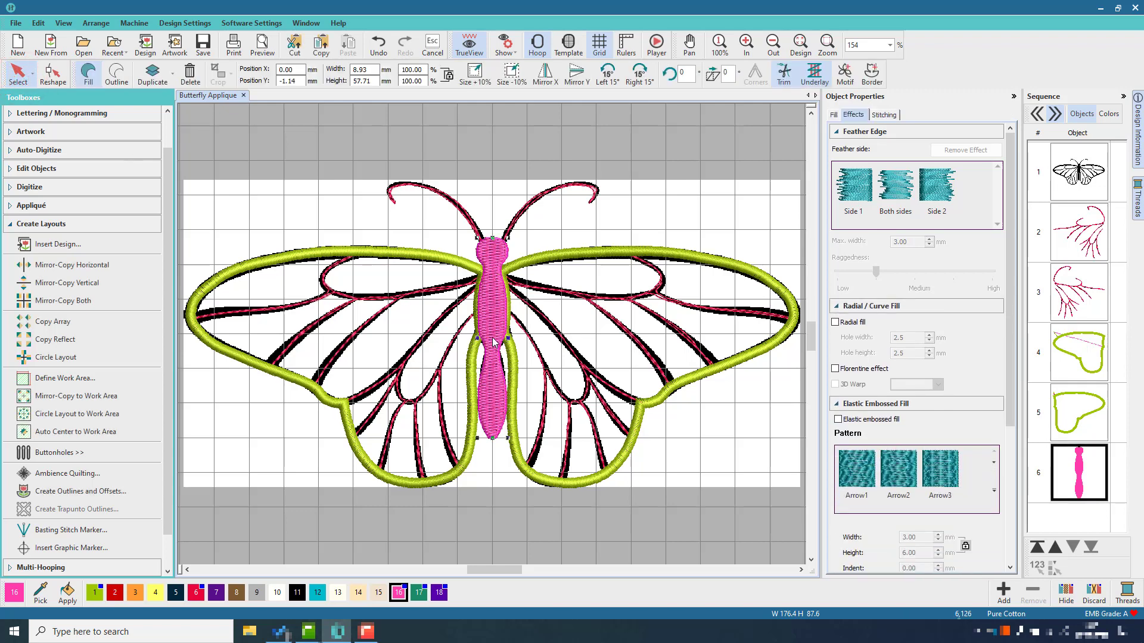
click(746, 42)
click(746, 41)
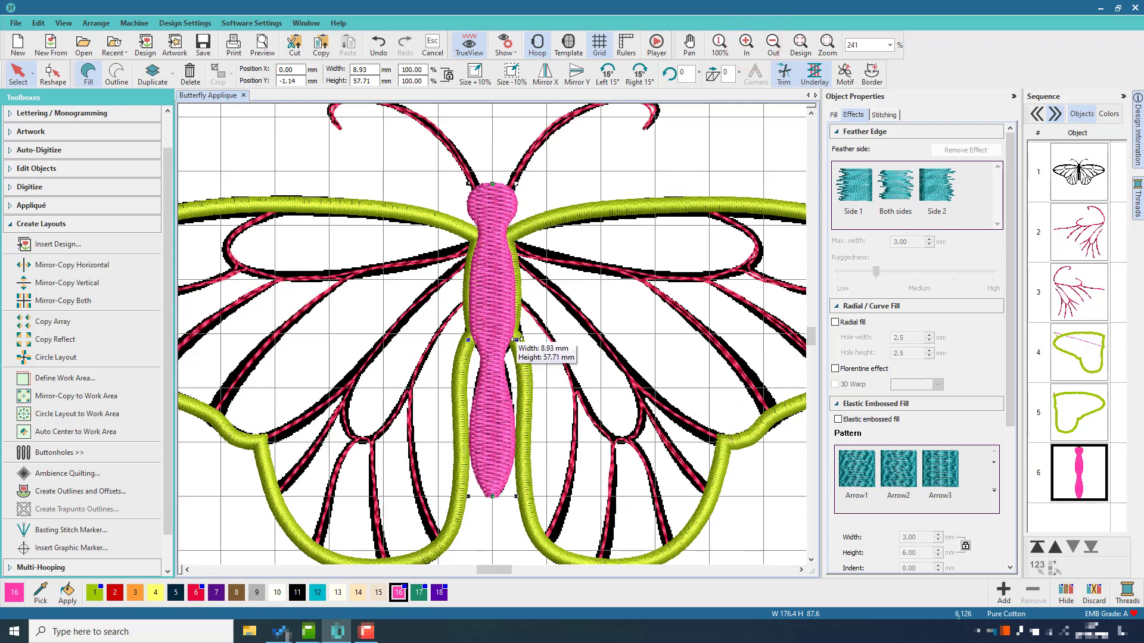
drag(516, 339, 496, 324)
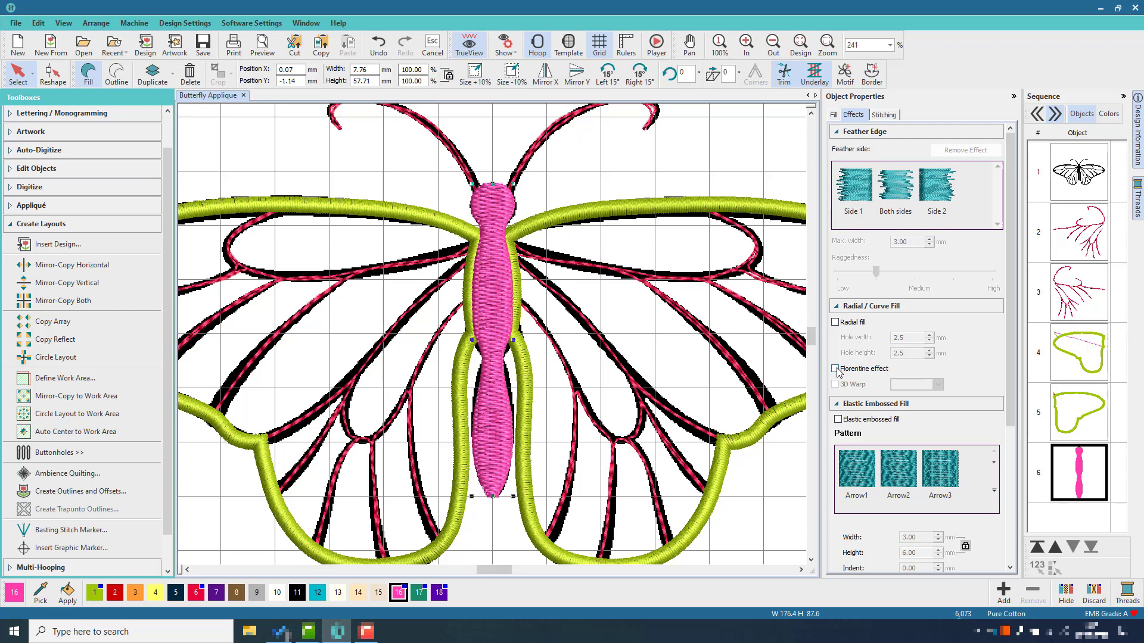
Try a radial fill on the body with its center moved up into the head, and turn it off.
click(836, 323)
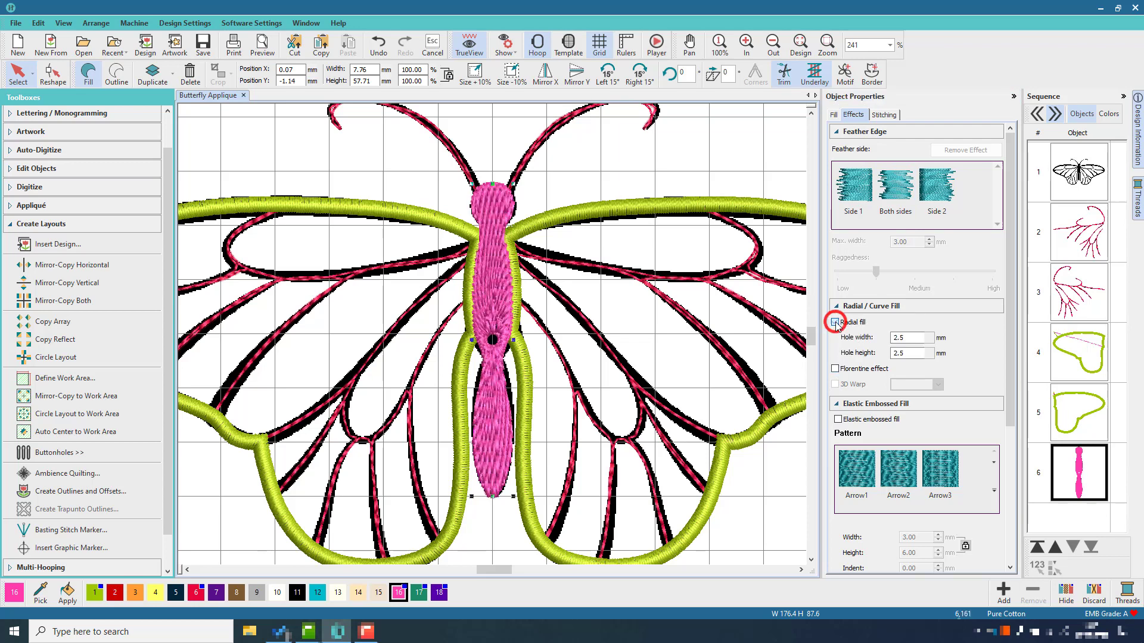
click(53, 74)
drag(494, 340, 494, 206)
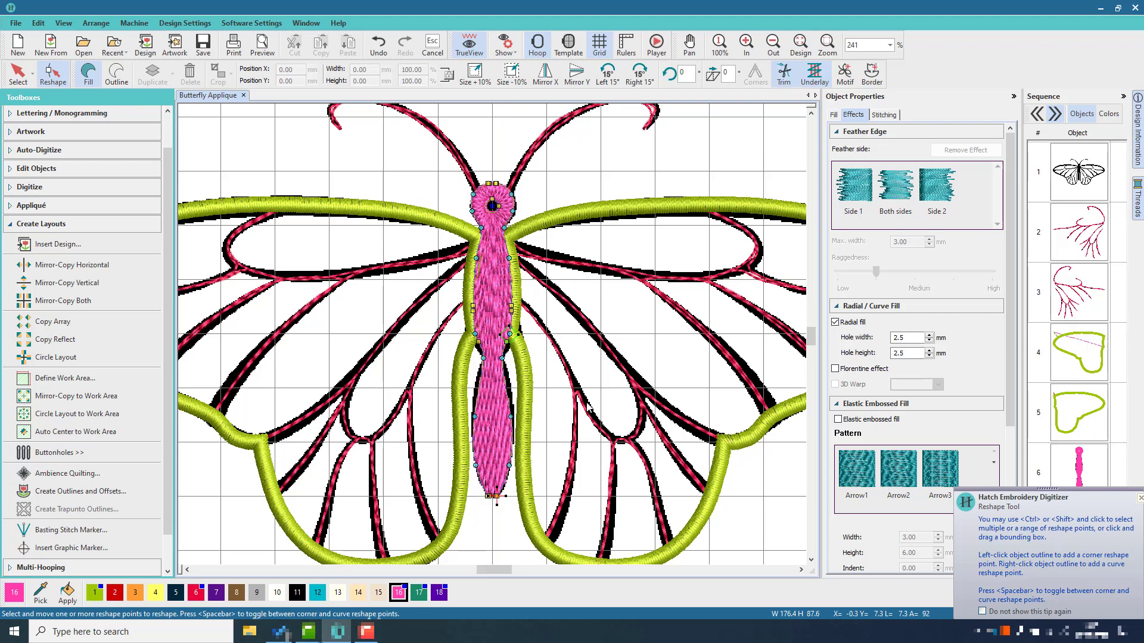
click(836, 322)
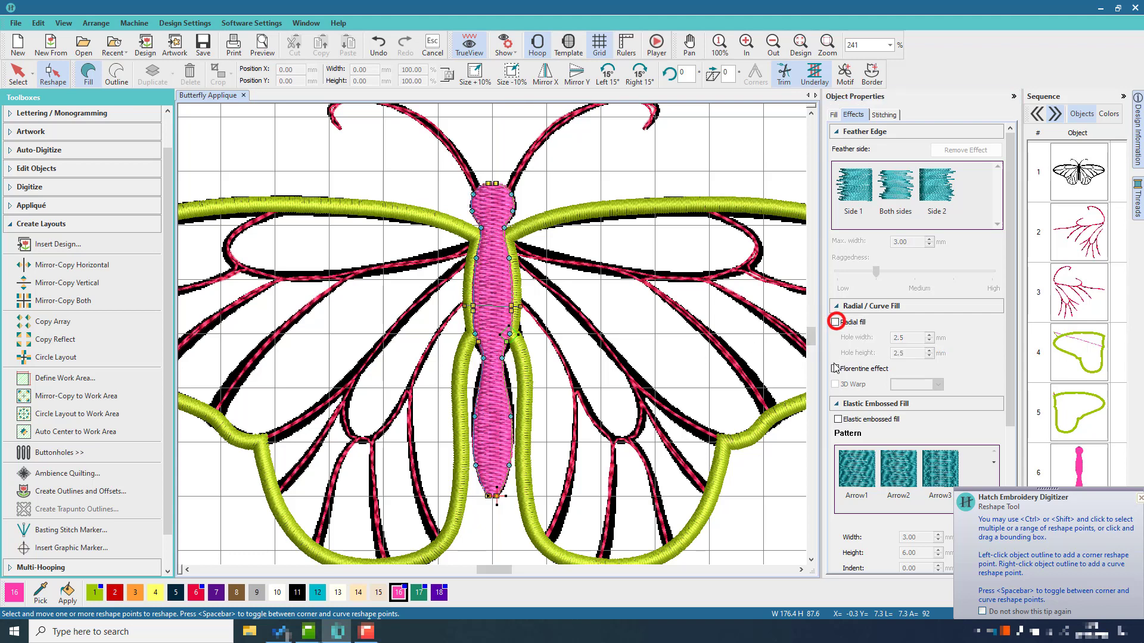
Try the Florentine effect on the body and shift its curve guide point slightly.
click(835, 368)
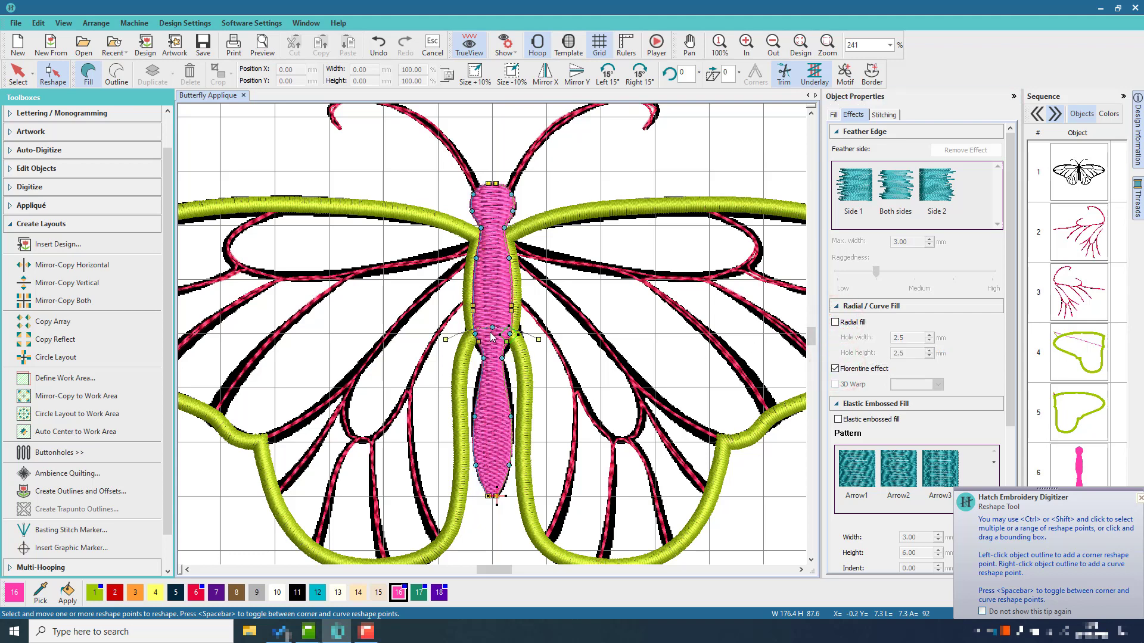
mouse_move(492, 328)
mouse_down()
mouse_move(494, 230)
mouse_move(497, 323)
mouse_up()
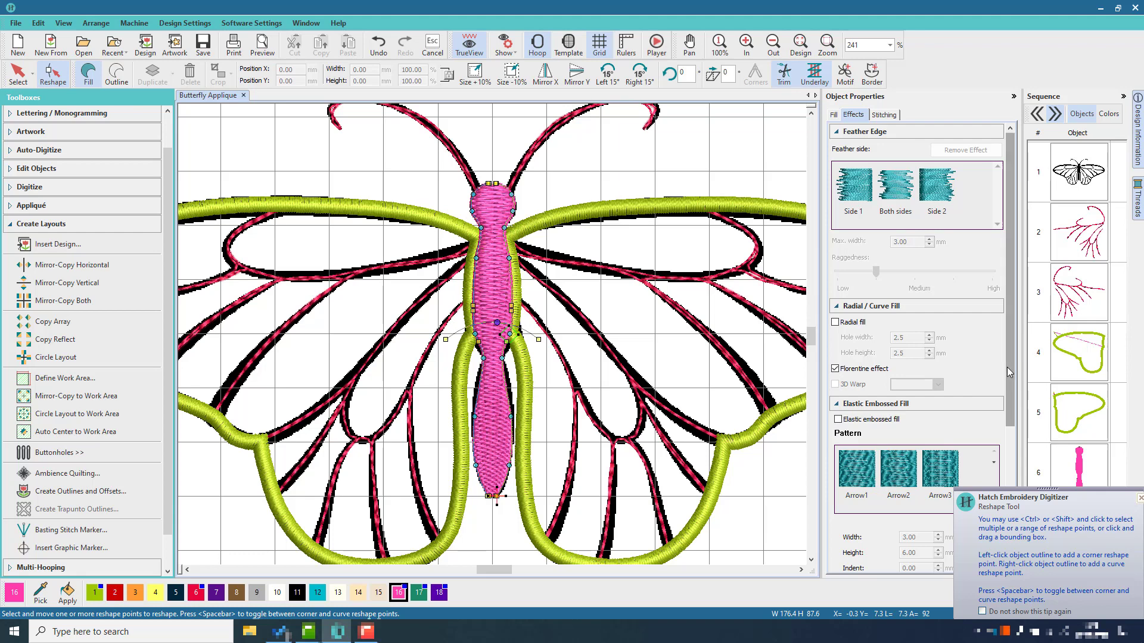
scroll(1007, 367, down, 5)
scroll(1006, 367, up, 5)
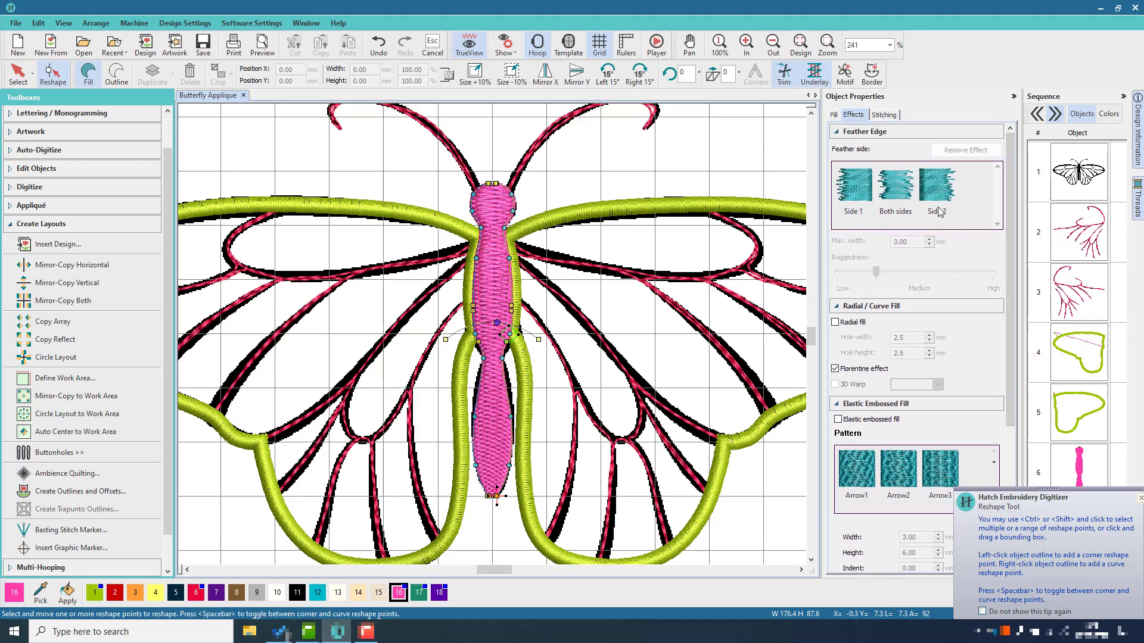
Change the body's fill to Ripple and move the ripple center up into the middle of the head.
click(835, 117)
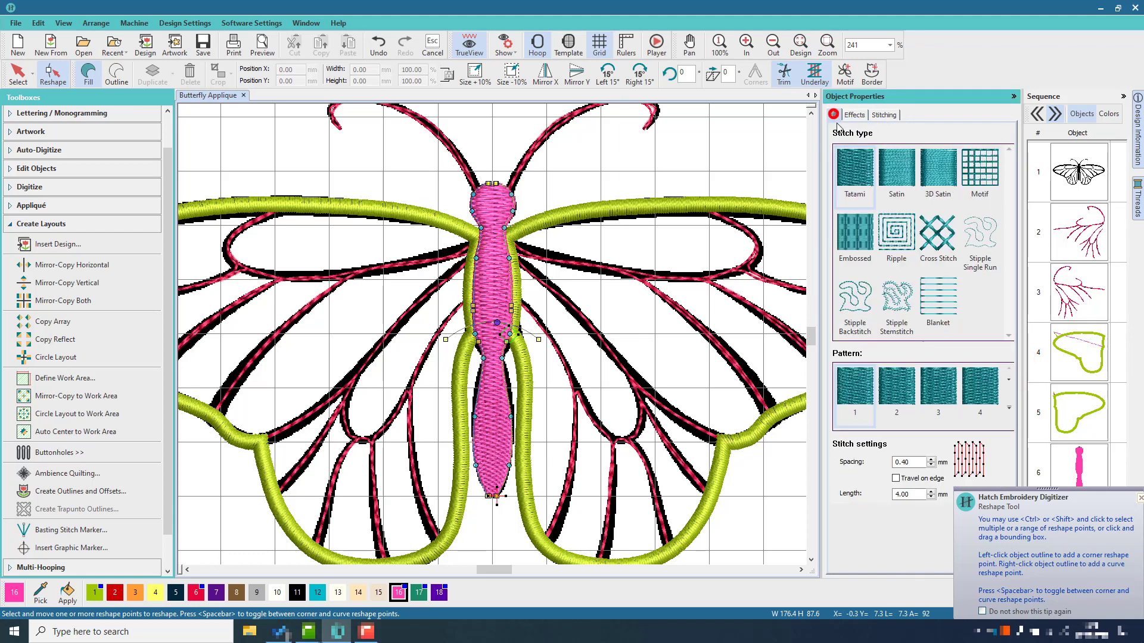
click(895, 240)
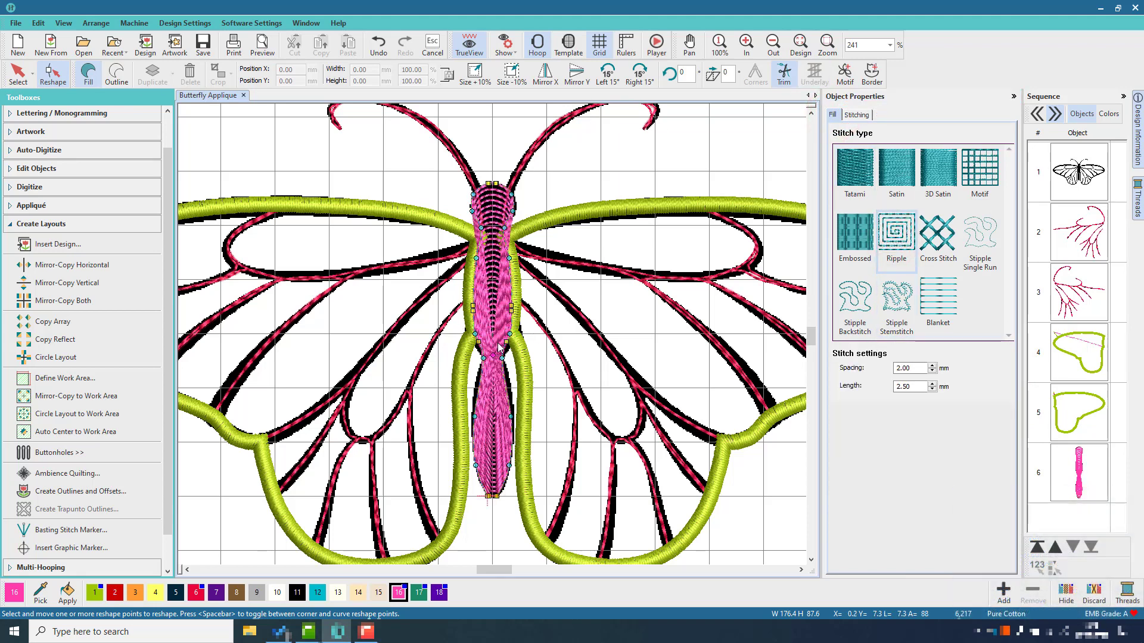
drag(494, 356, 492, 207)
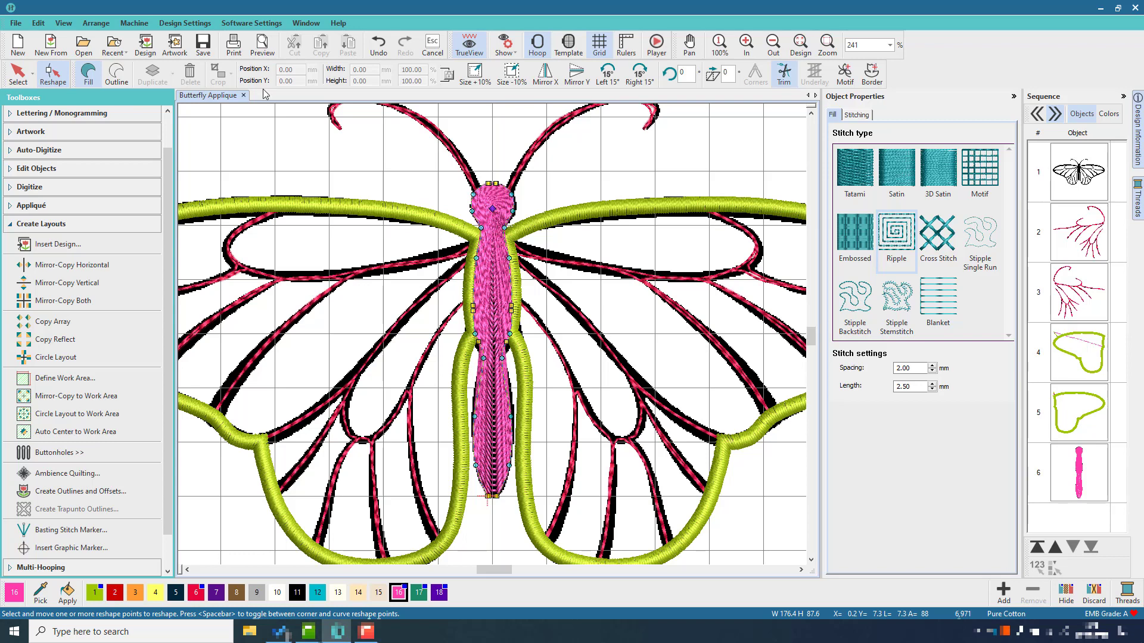
Create a Satin object outline around the body in color 0020 Hatch Default, using the first corner style.
click(17, 73)
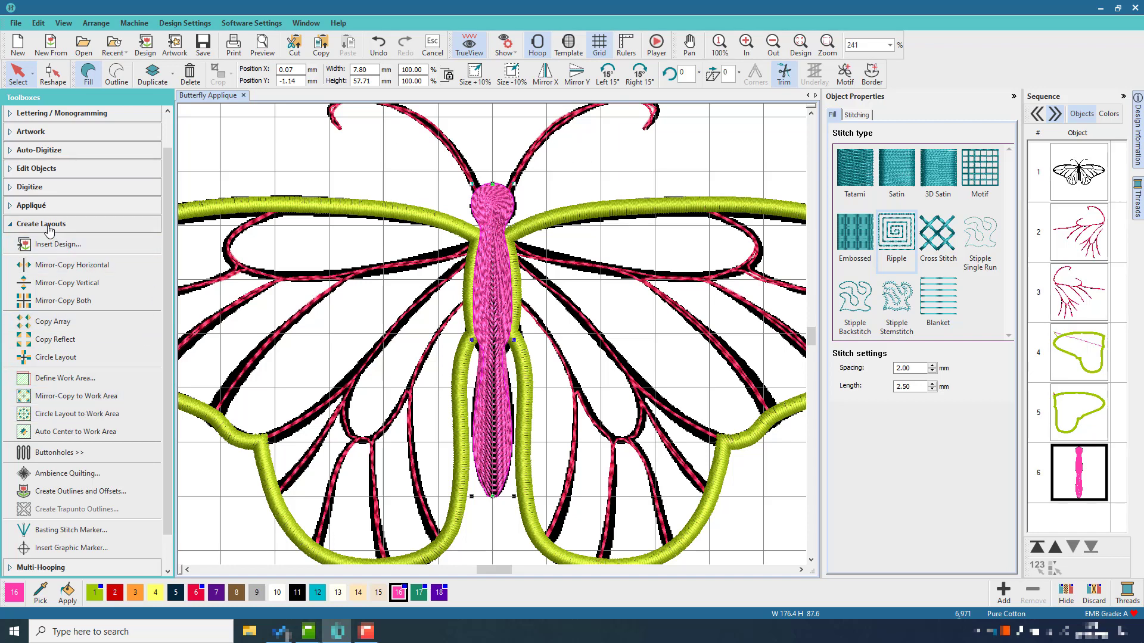
click(82, 493)
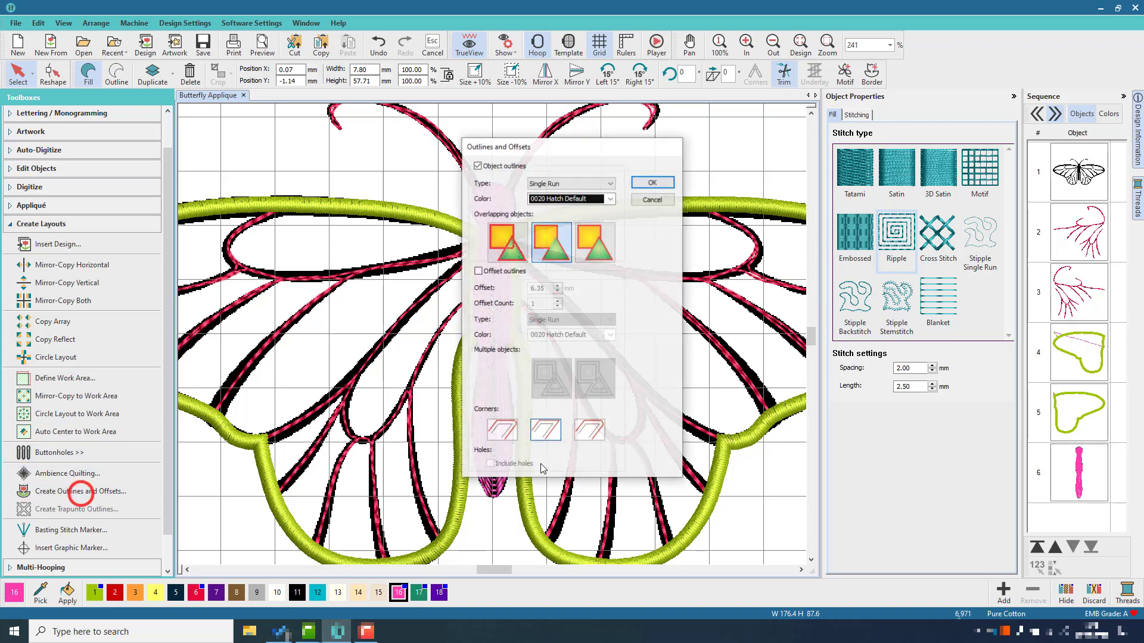
click(560, 183)
click(567, 218)
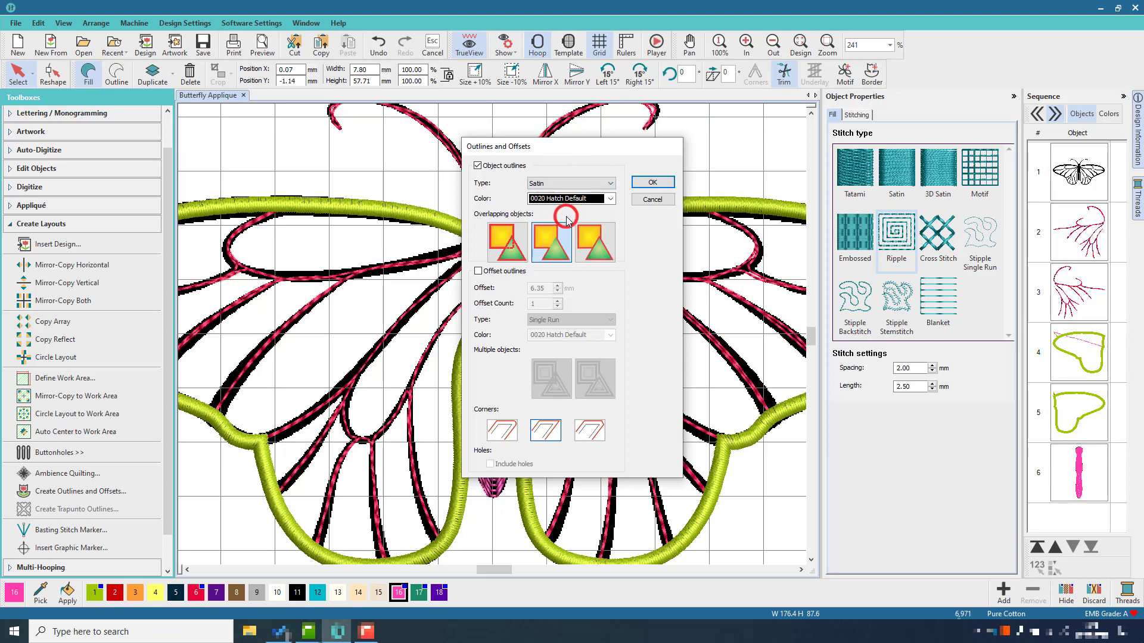
click(649, 185)
click(501, 432)
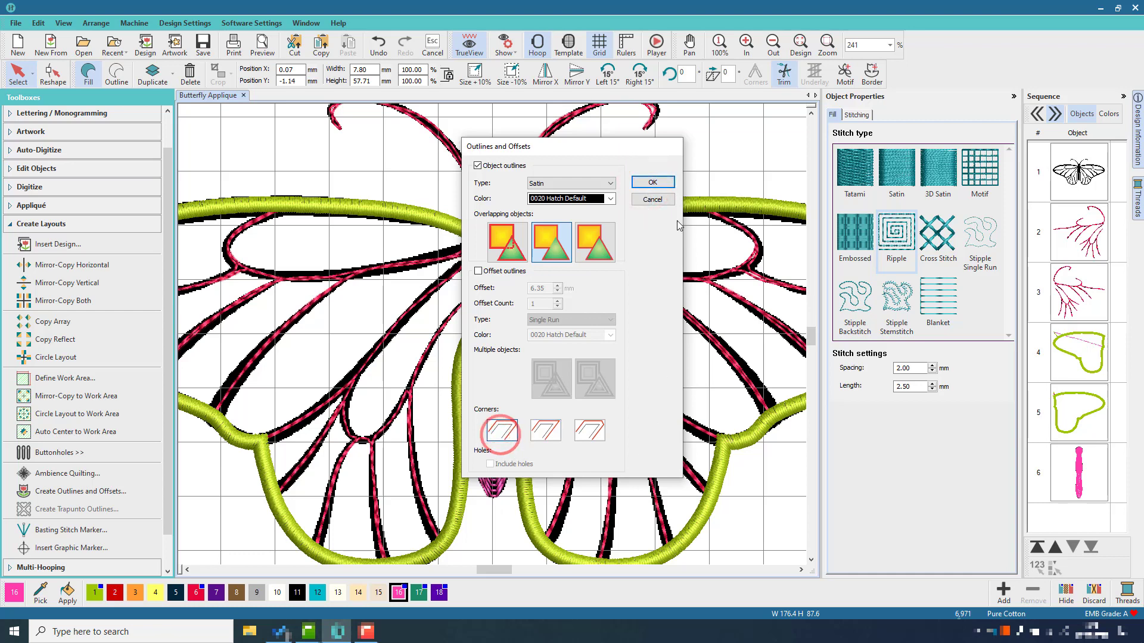
click(660, 183)
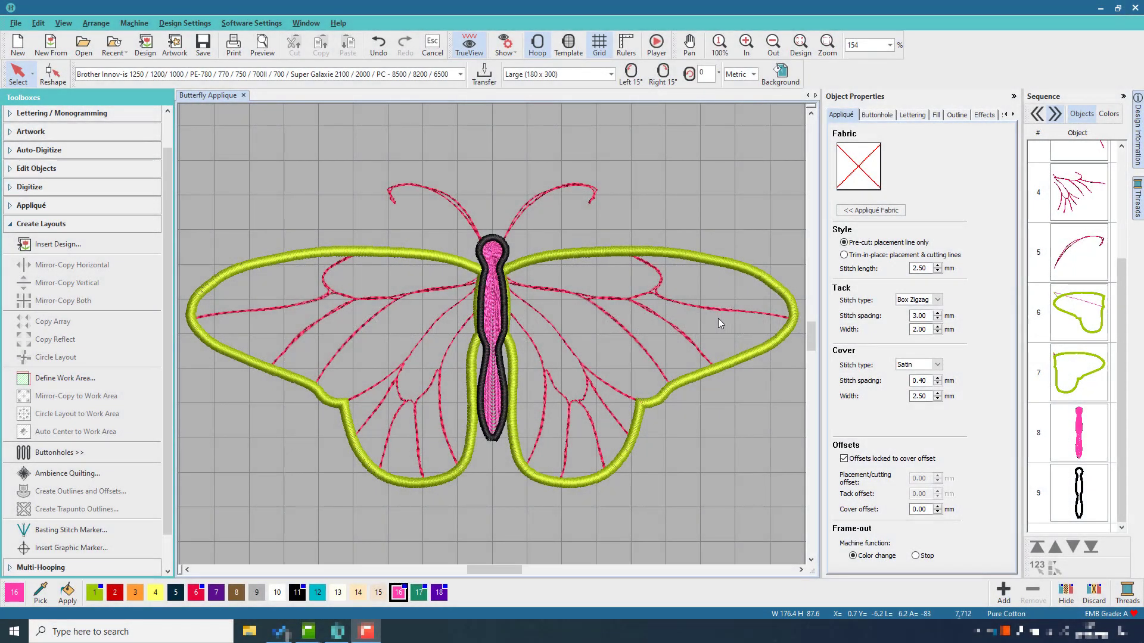
Review the design's stitching sequence by color, back to its first color block.
click(1109, 114)
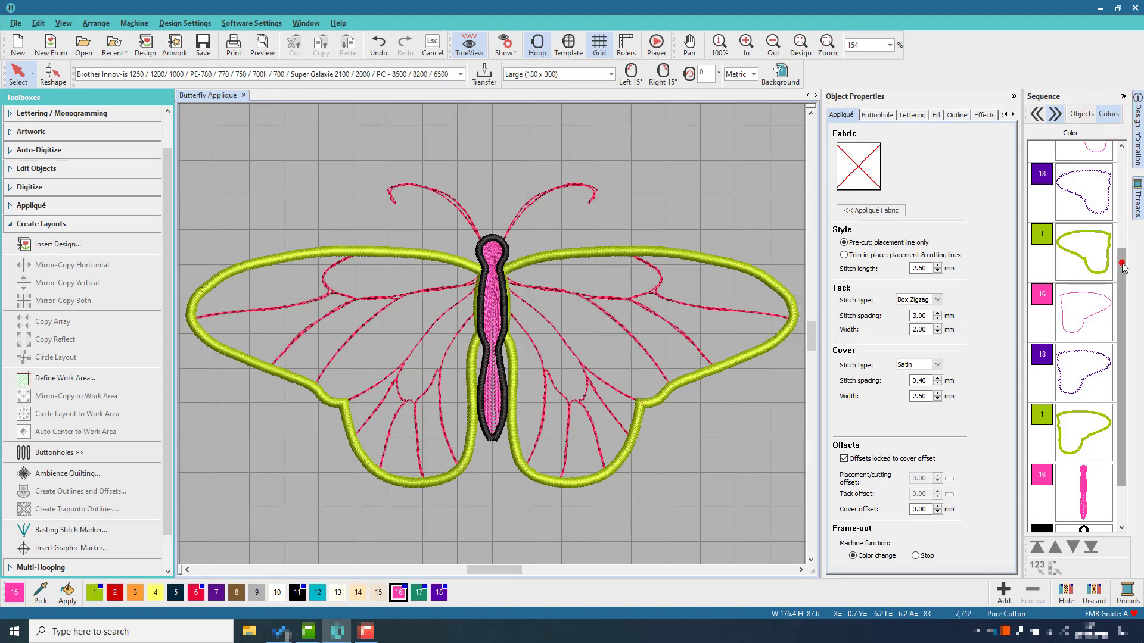
drag(1123, 266, 1122, 169)
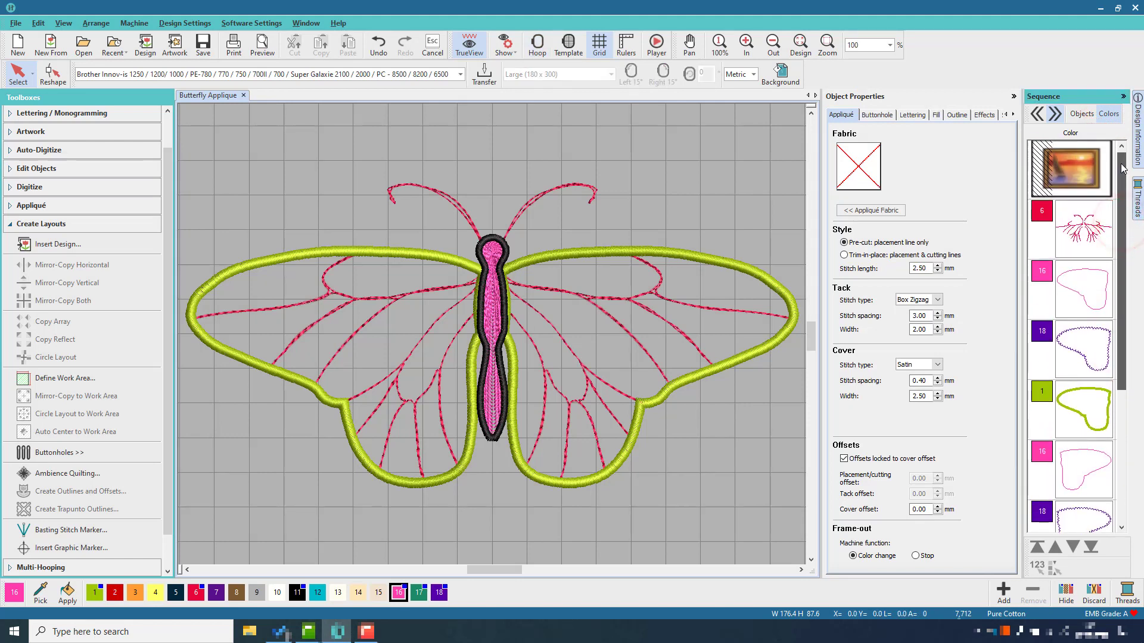
Break apart the left wing's appliqué object and move its satin cover stitch to the end of the stitching sequence.
scroll(1106, 266, down, 3)
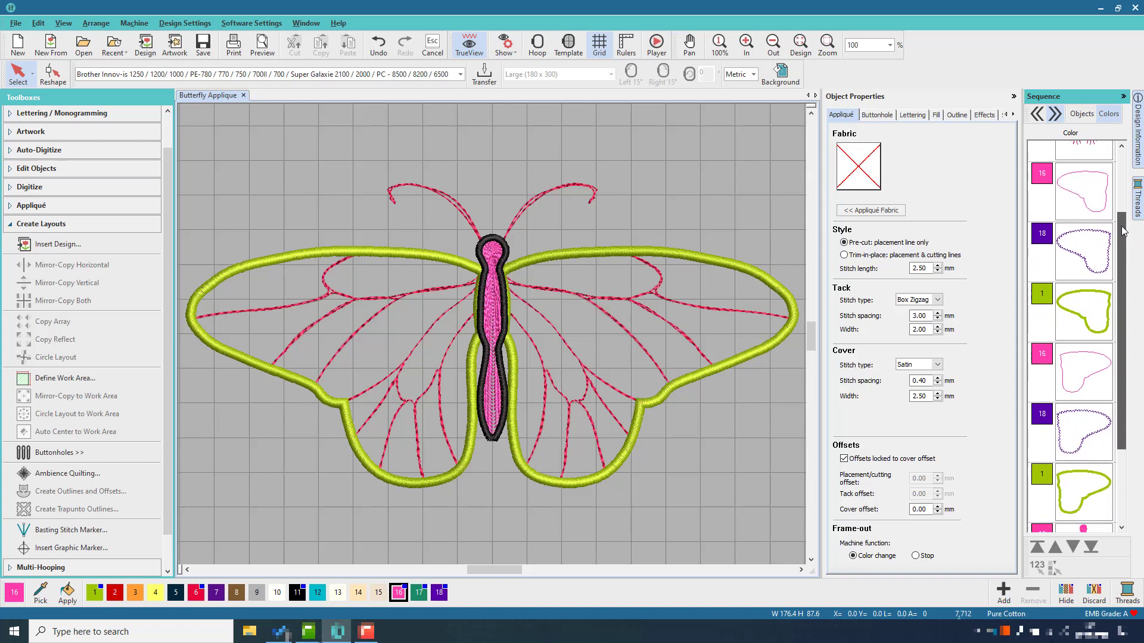
click(1106, 267)
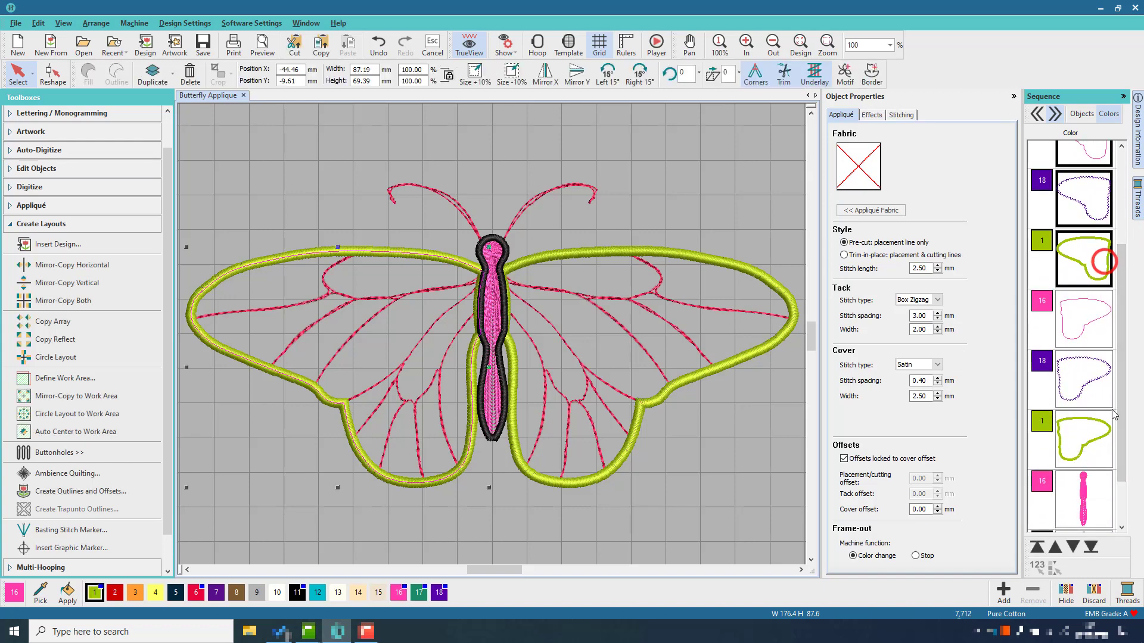
right_click(1083, 258)
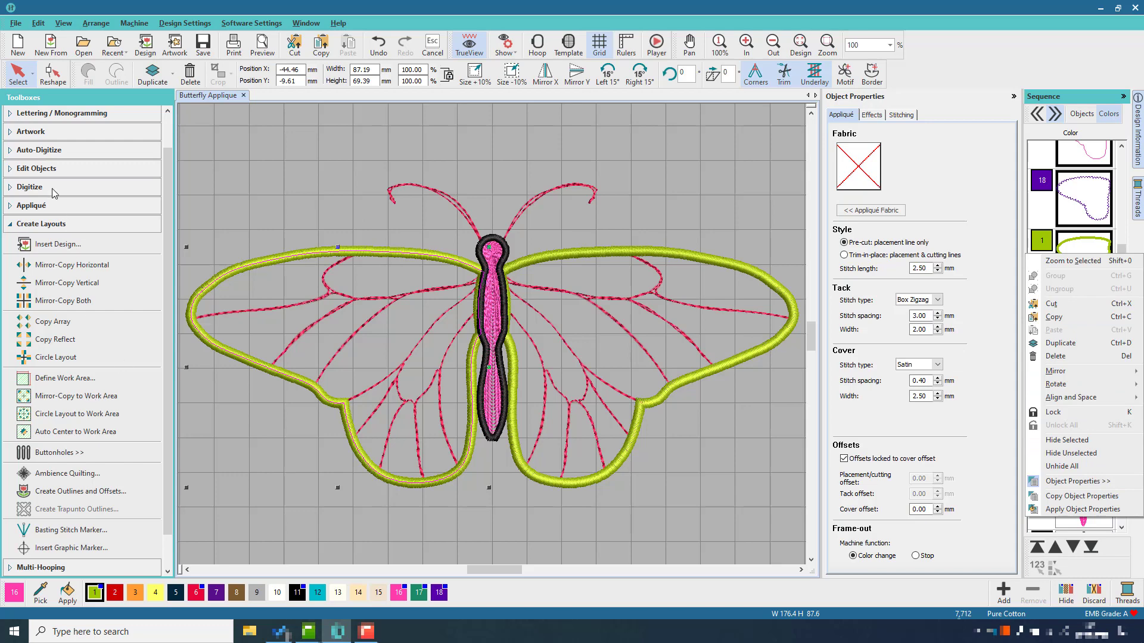
click(56, 168)
click(55, 168)
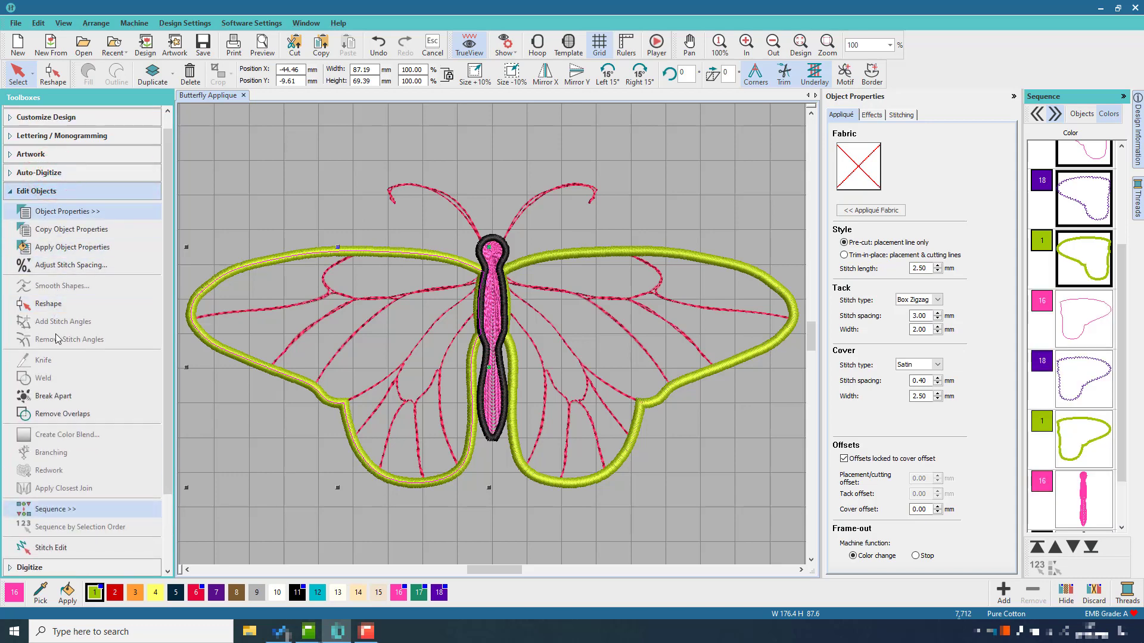
click(54, 396)
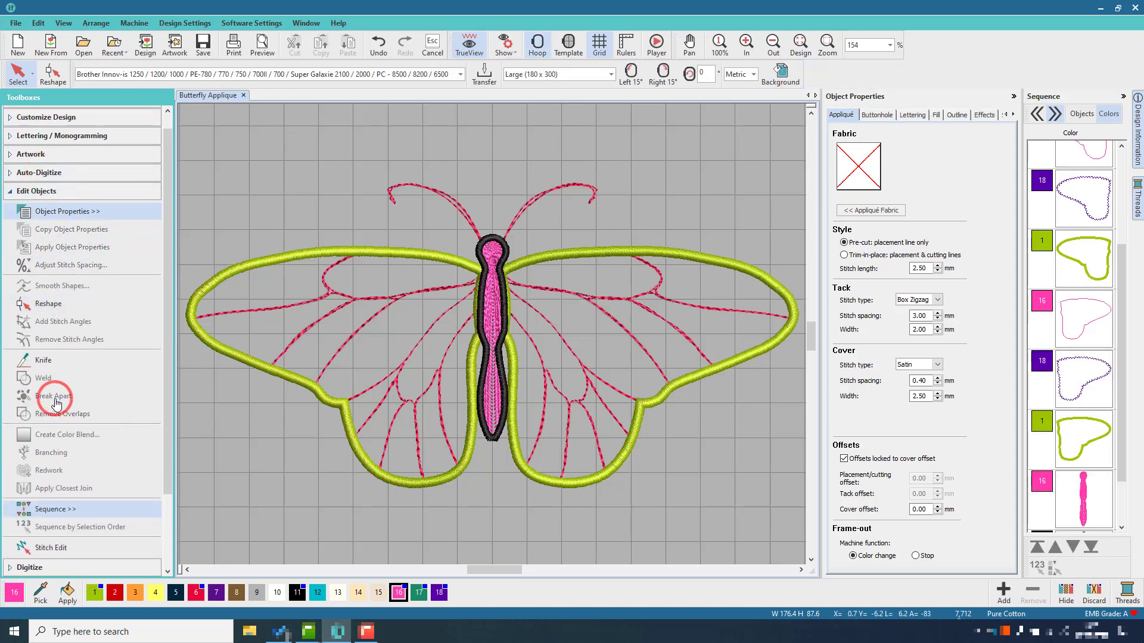
click(1066, 246)
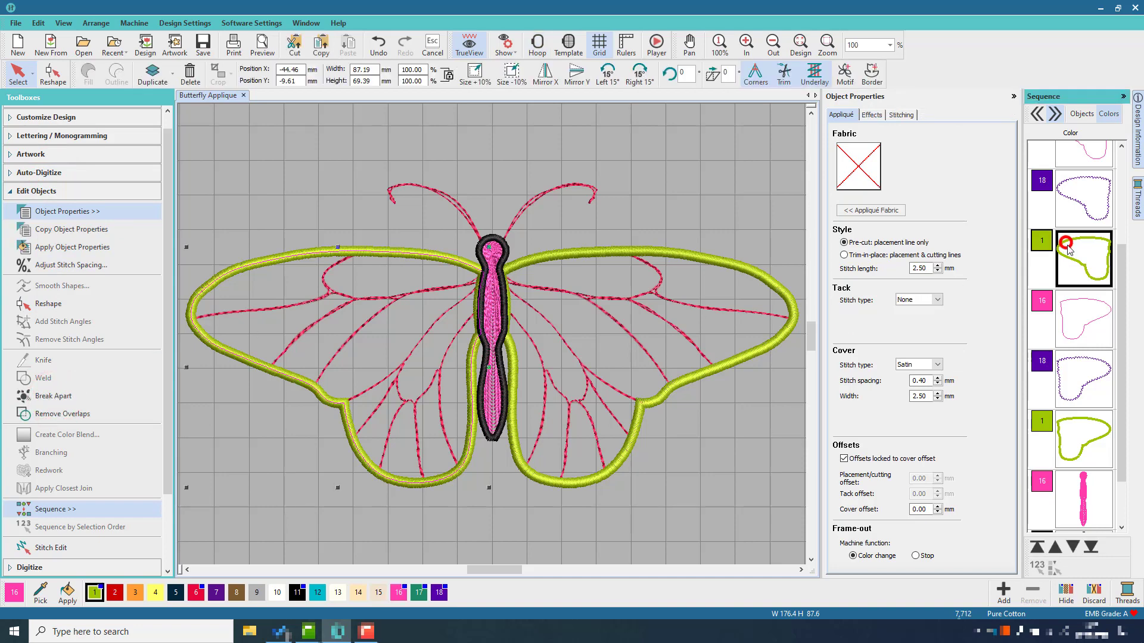
click(1091, 547)
Break apart the right wing's appliqué object and move its satin cover stitch to the end of the sequence.
click(1101, 369)
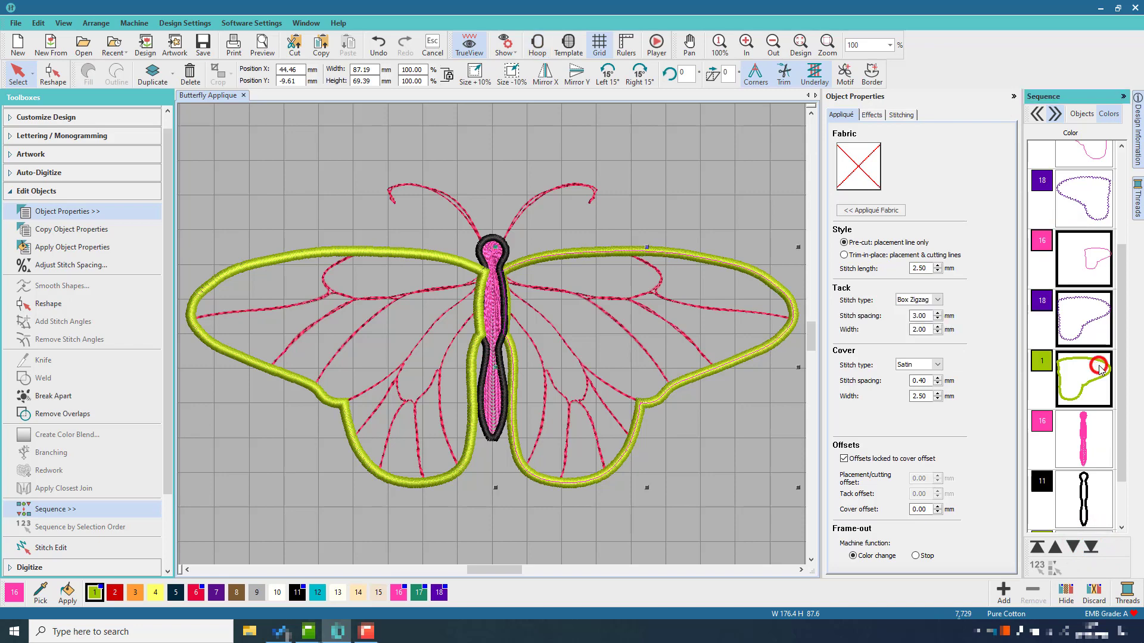
click(54, 396)
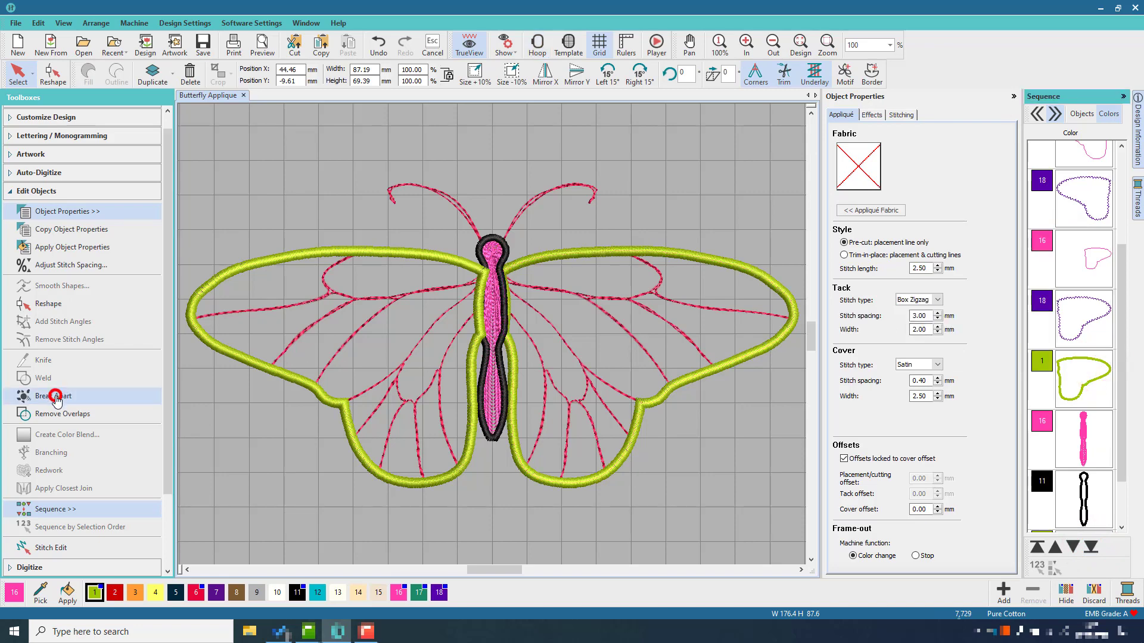
click(1098, 378)
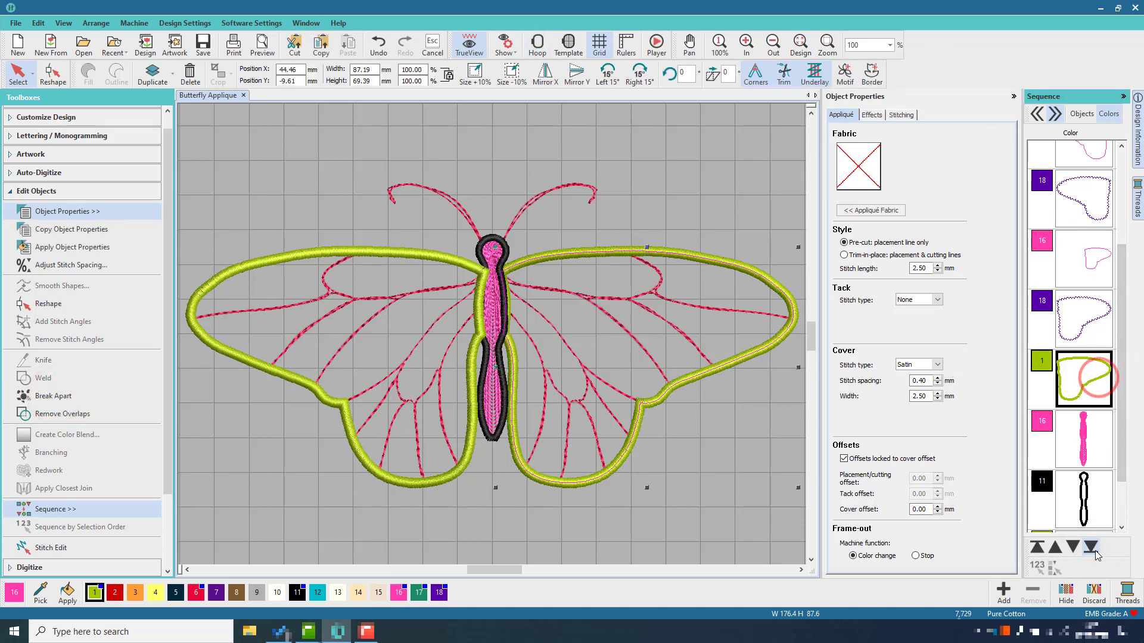
click(1091, 547)
click(1122, 442)
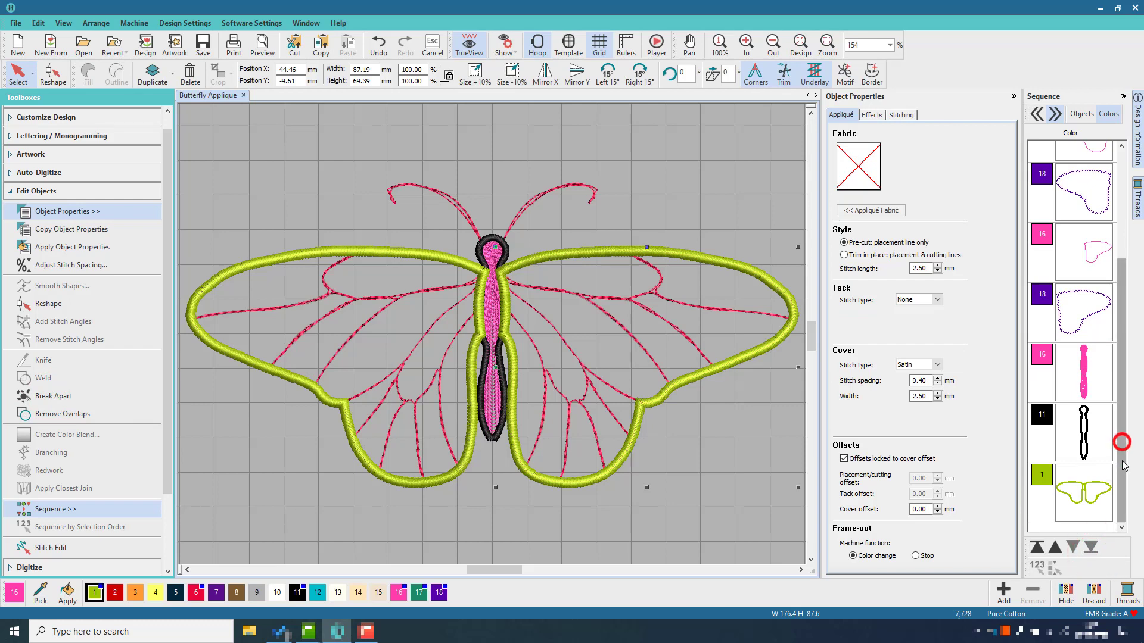
Recolor the body's satin outline and its Ripple fill to green color 1, matching the wing cover stitching.
click(1081, 433)
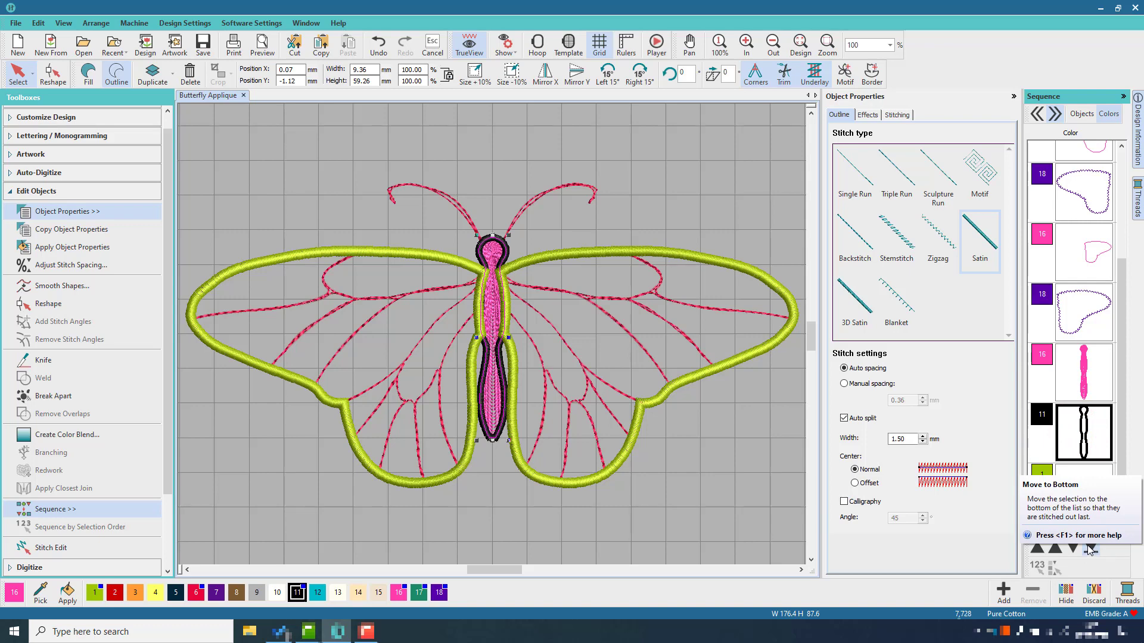
click(95, 596)
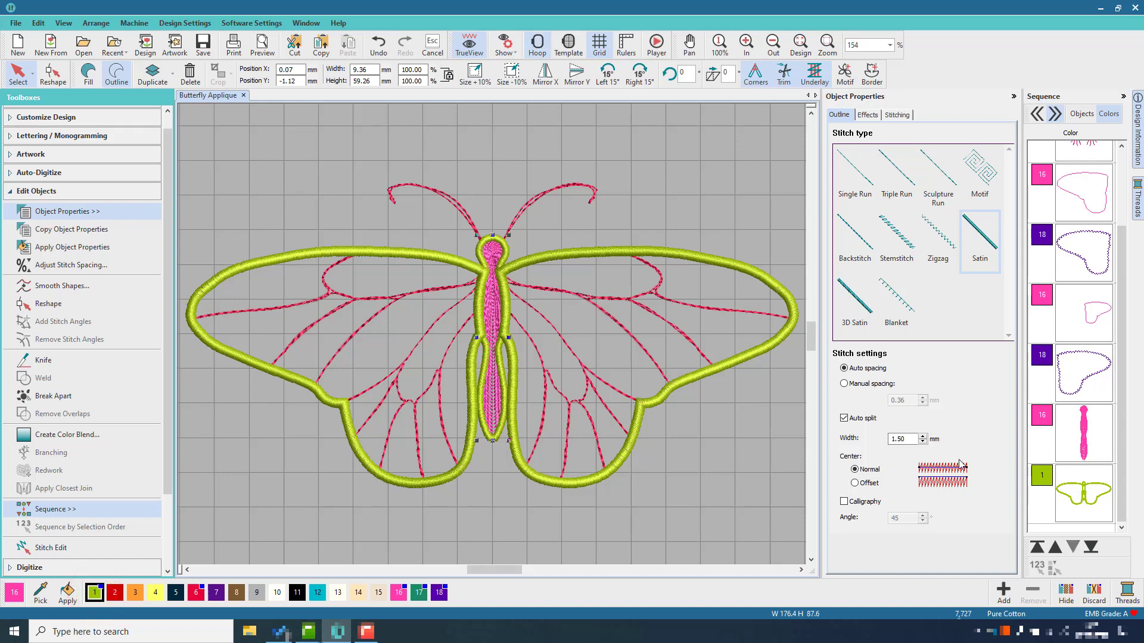
click(1105, 429)
click(95, 594)
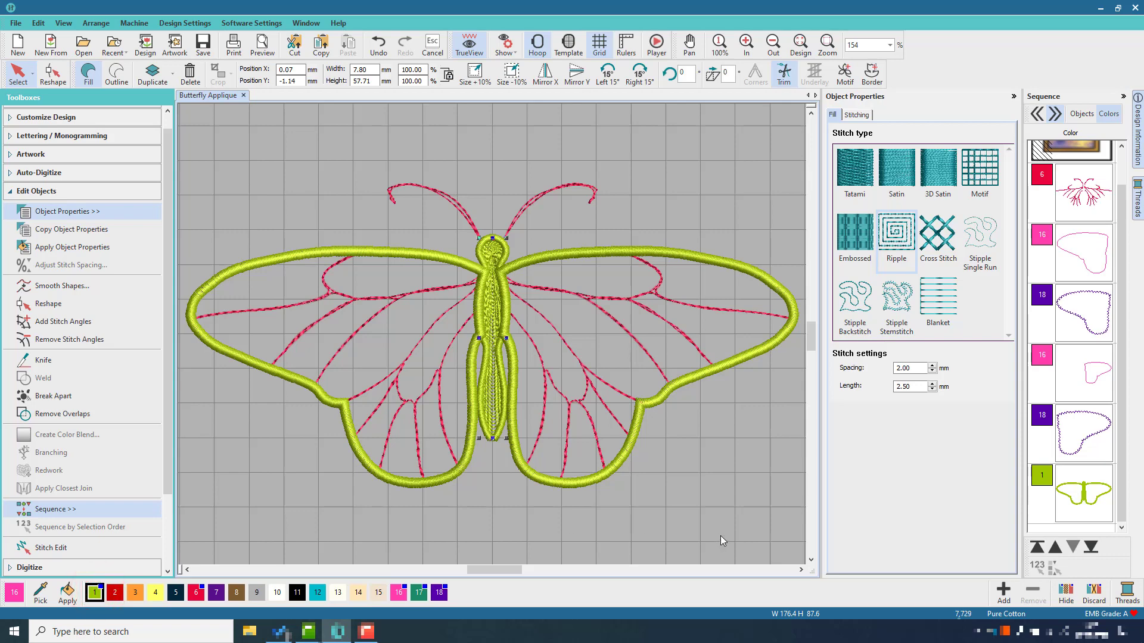
Change the body's fill to Satin and delete the separate satin outline around it.
click(886, 181)
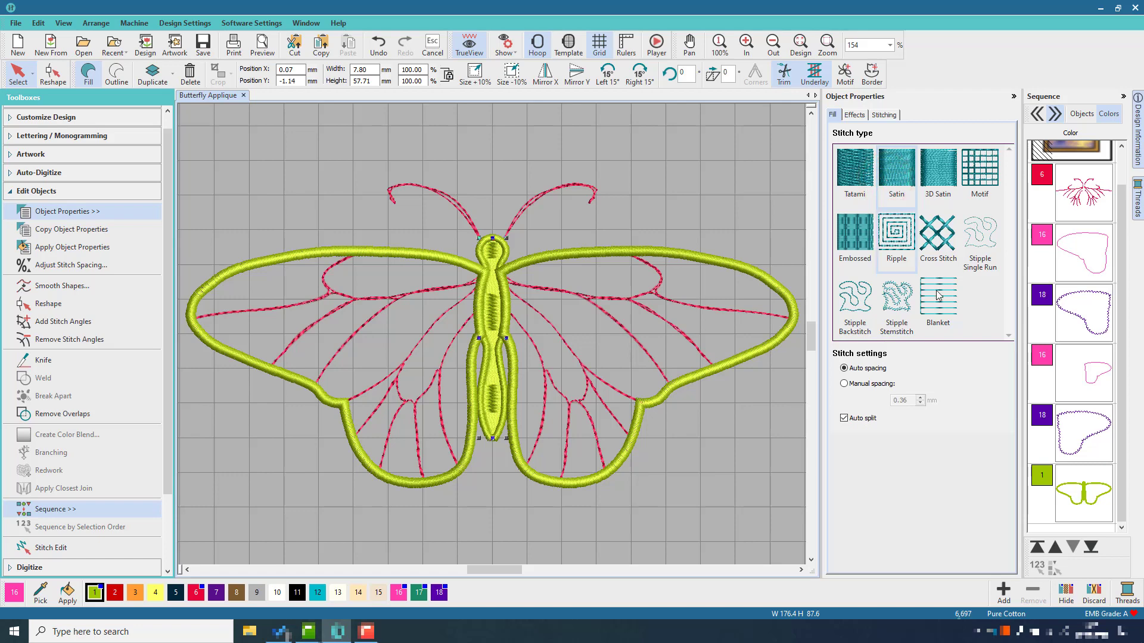
click(562, 230)
click(496, 236)
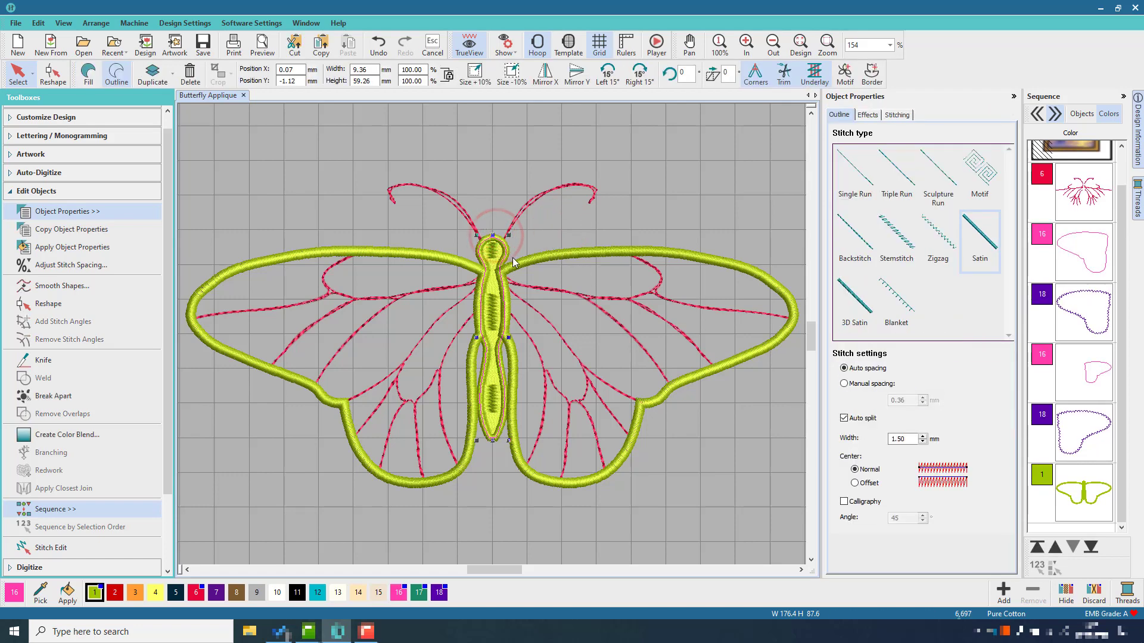
key(Escape)
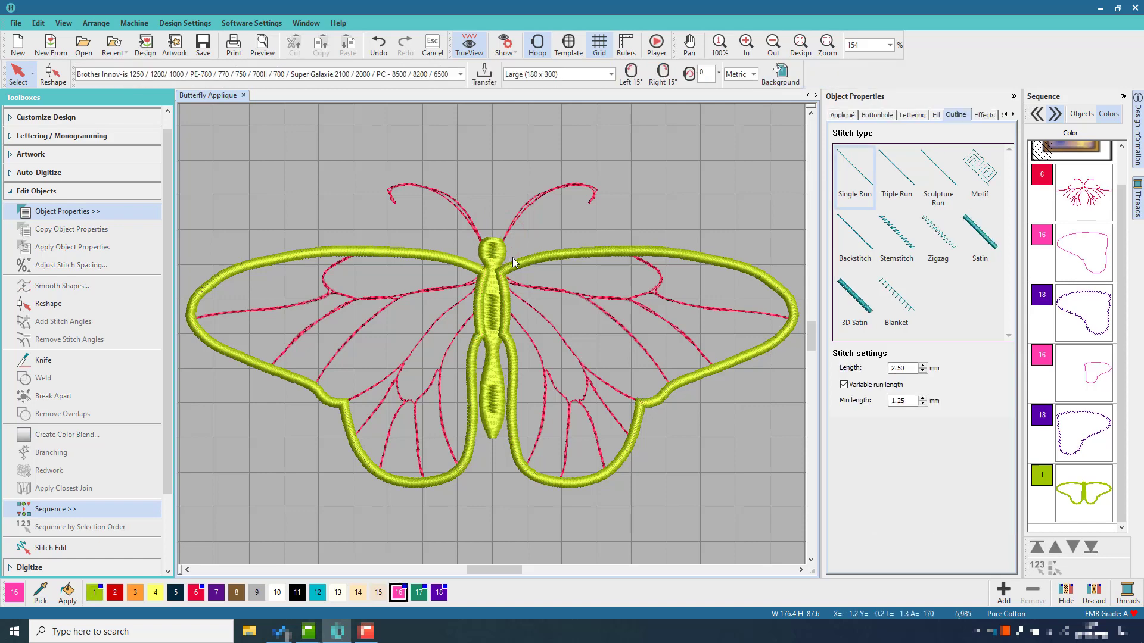
click(653, 219)
Move the red antennae and vein block down the sequence to just before the green color 1 block, and save the design.
drag(1123, 226, 1124, 195)
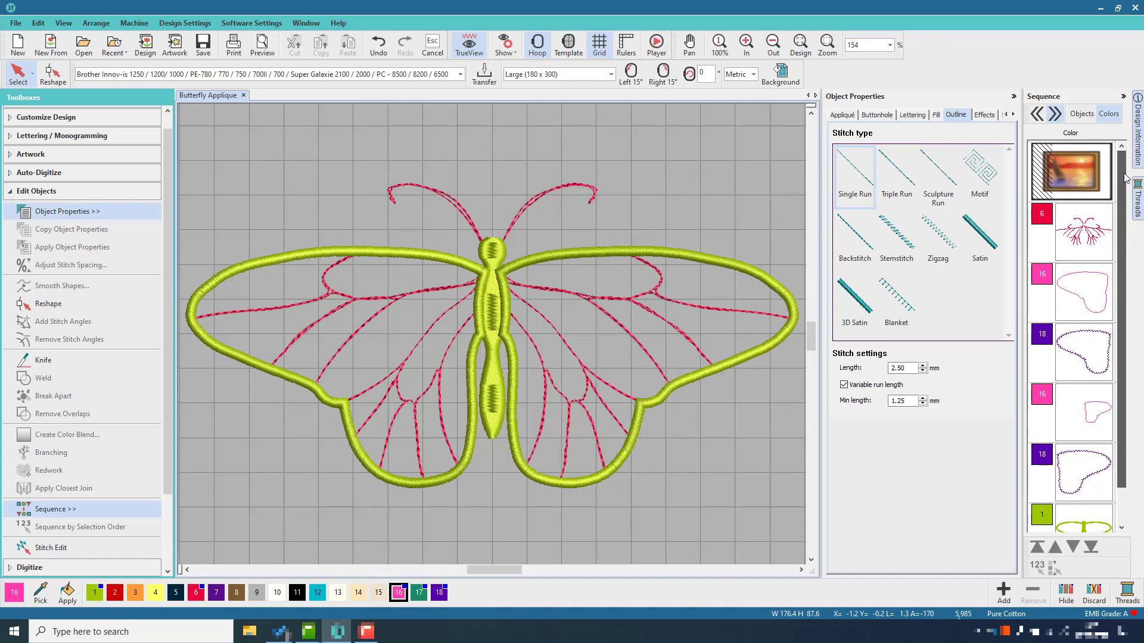
click(1083, 232)
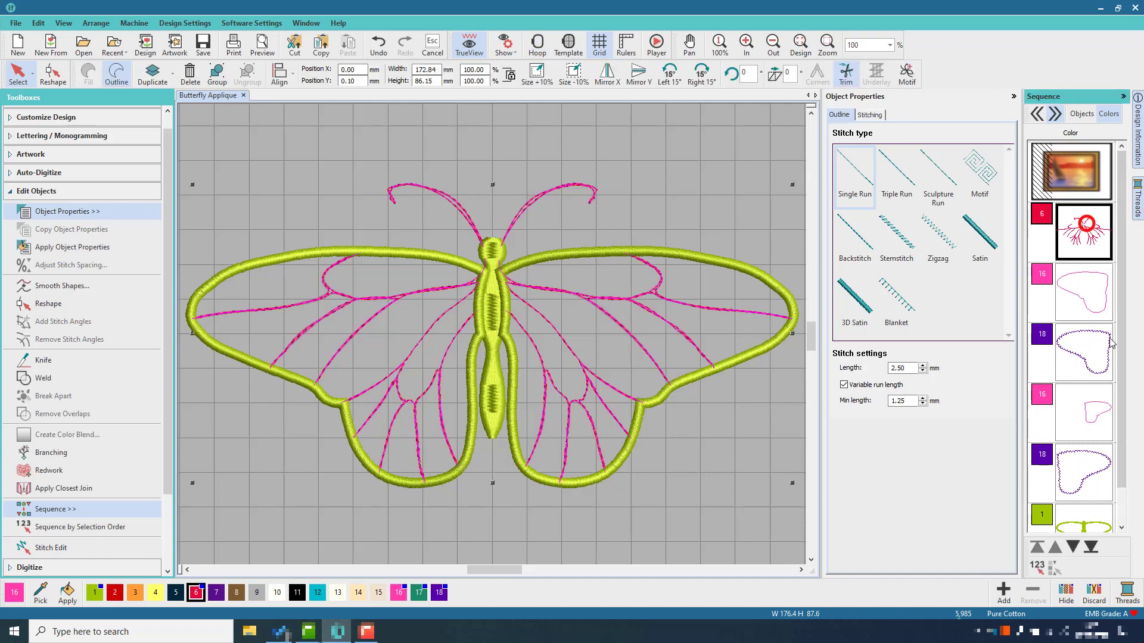
click(1072, 548)
click(1073, 548)
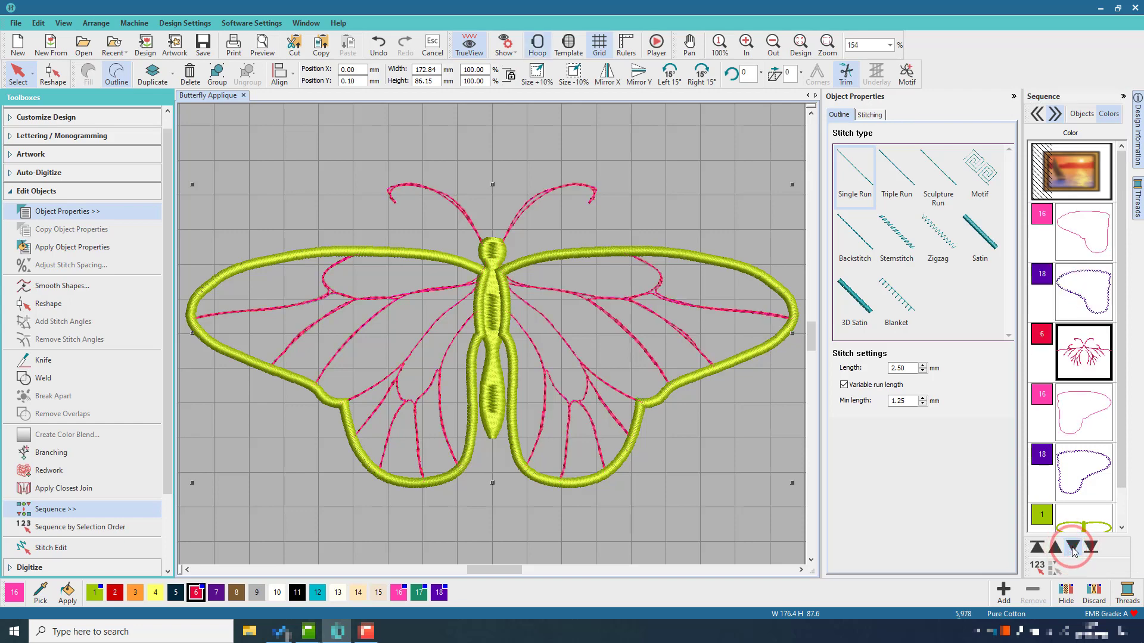
click(1073, 548)
click(1072, 548)
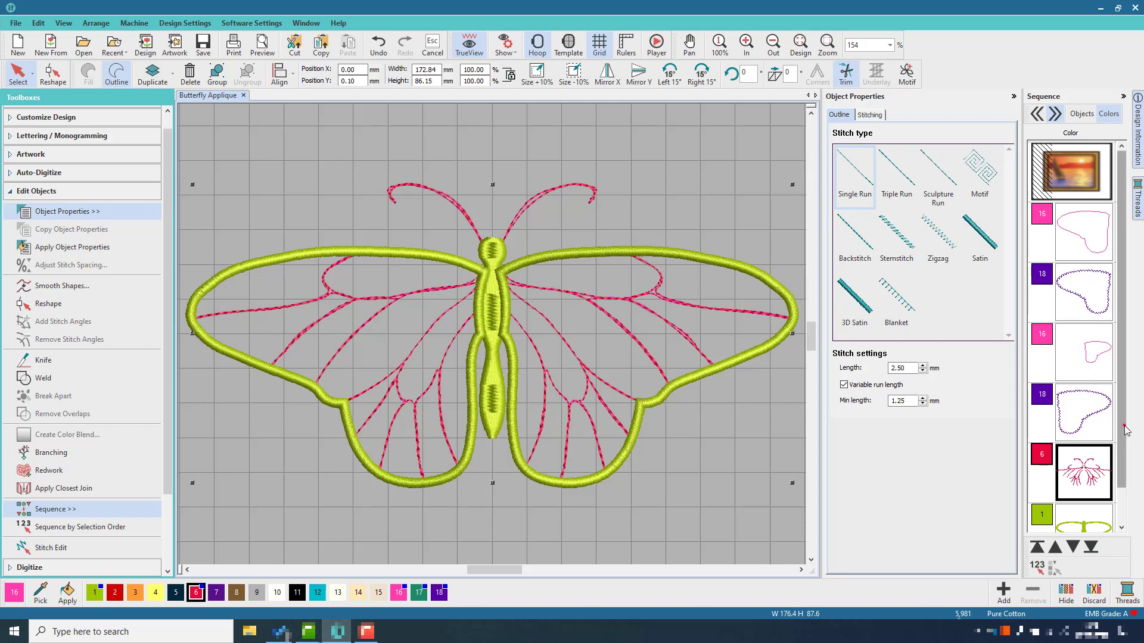
scroll(1108, 432, down, 1)
click(1098, 434)
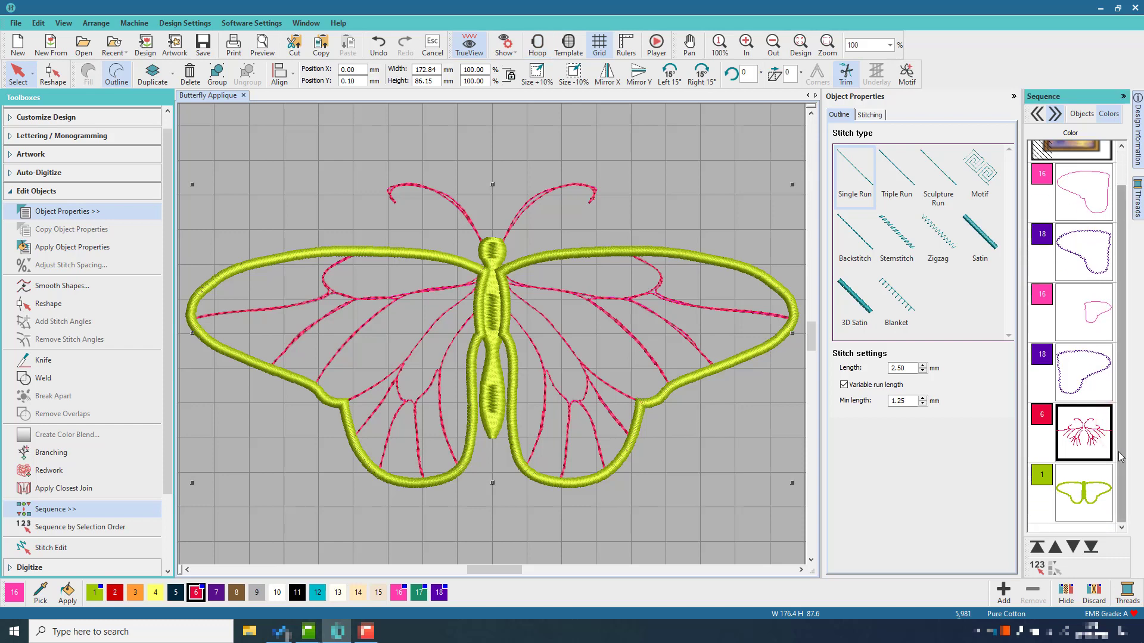
click(748, 483)
click(201, 134)
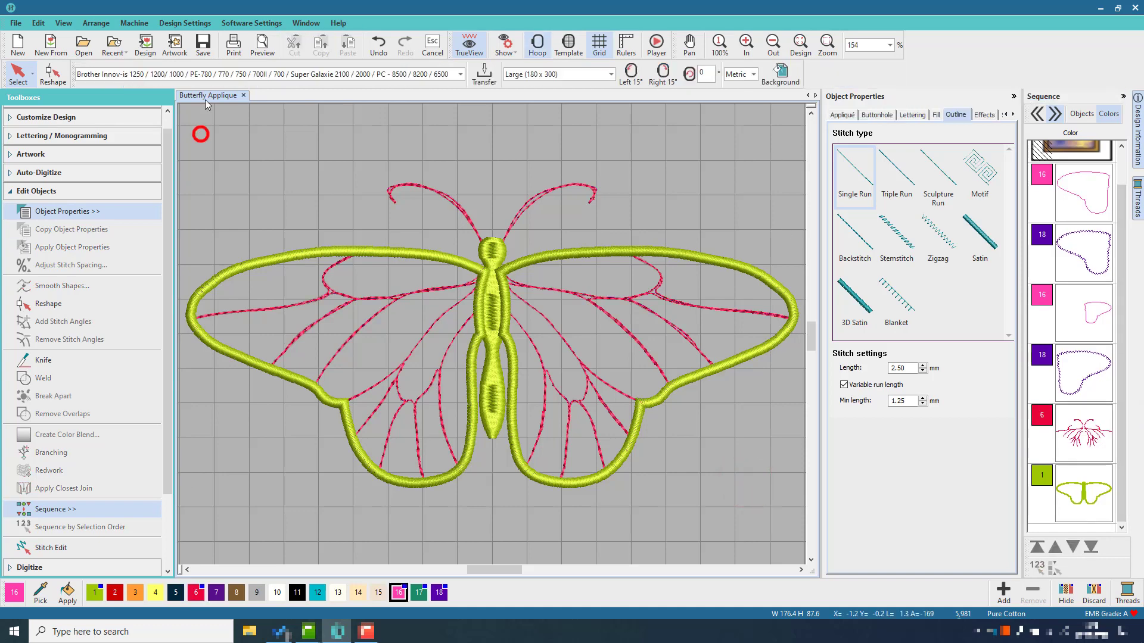
click(203, 42)
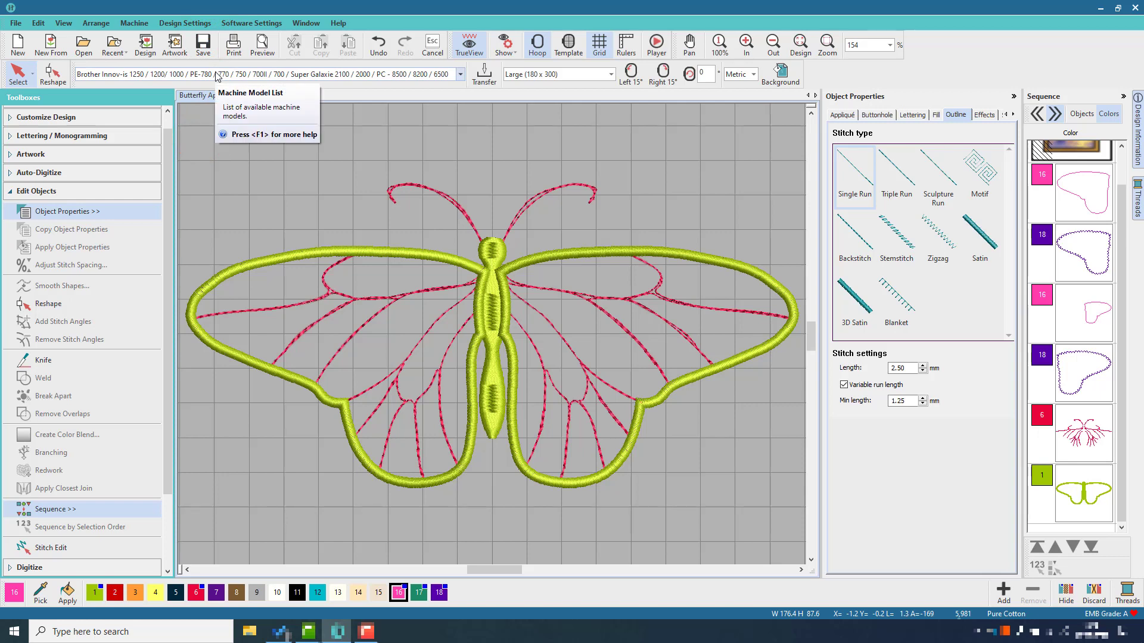
Move the body object after both wing covers in the object sequence so it stitches last, and save the design.
click(486, 255)
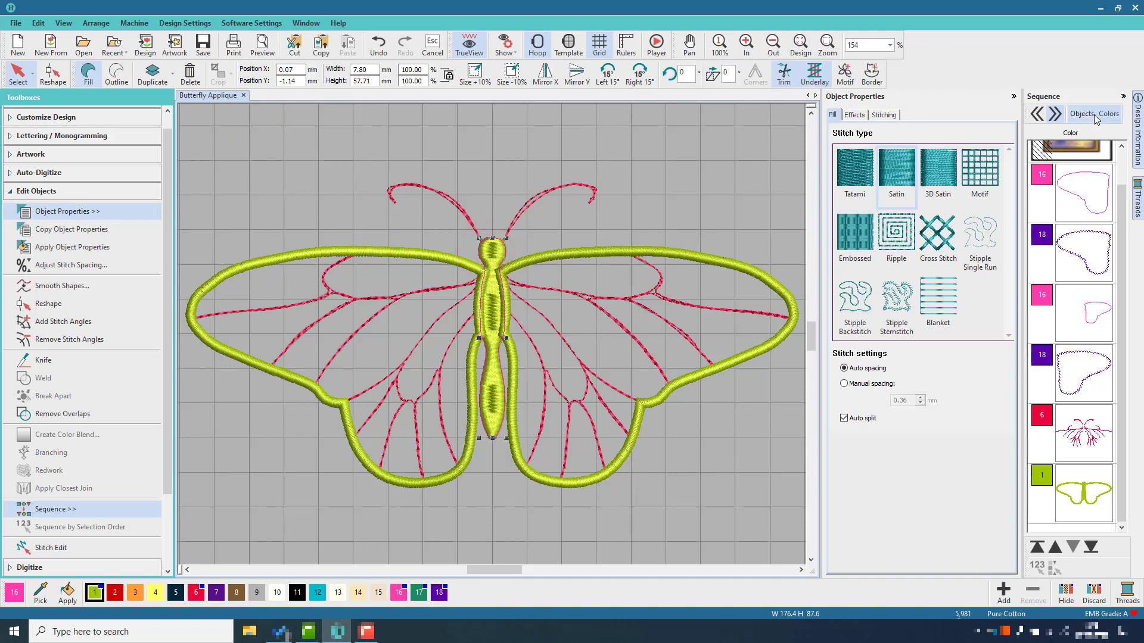
click(1090, 113)
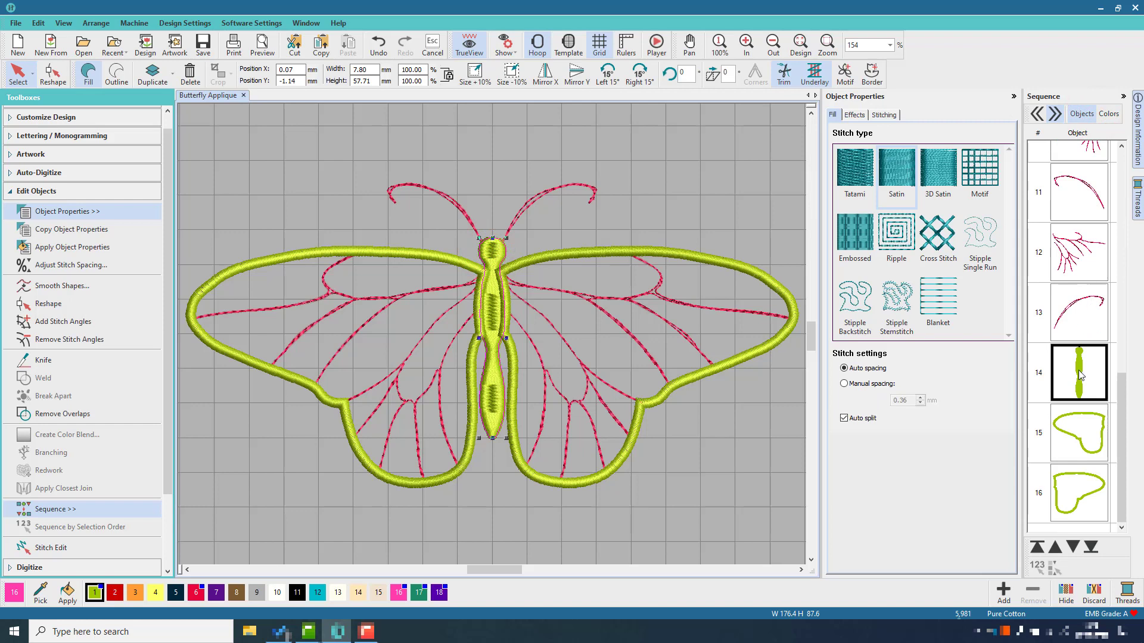
click(1074, 547)
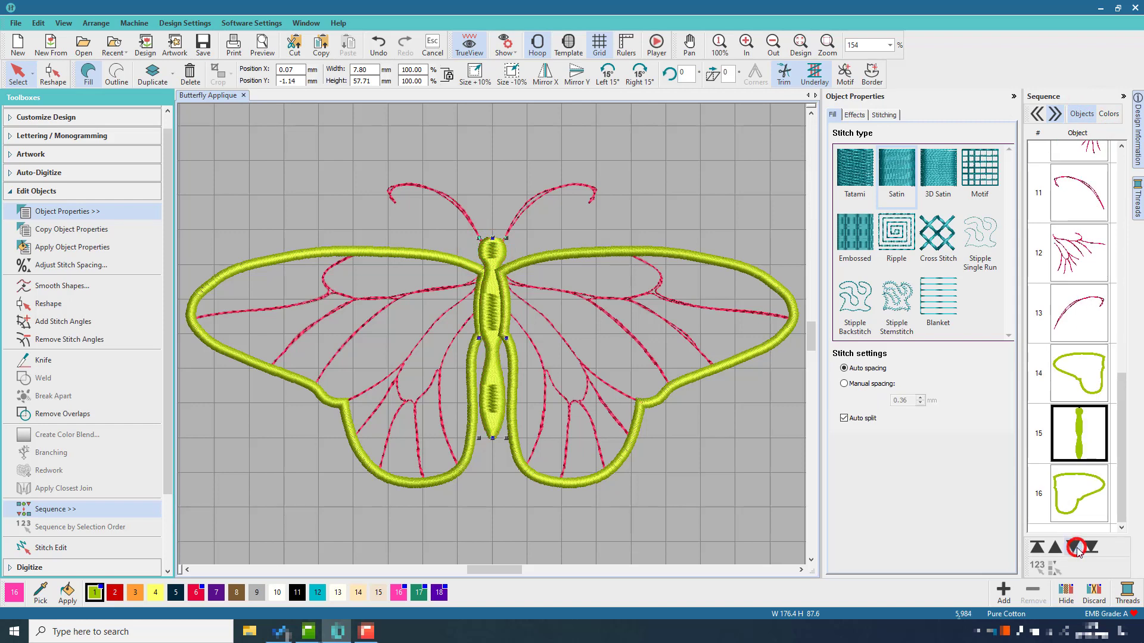
click(1074, 547)
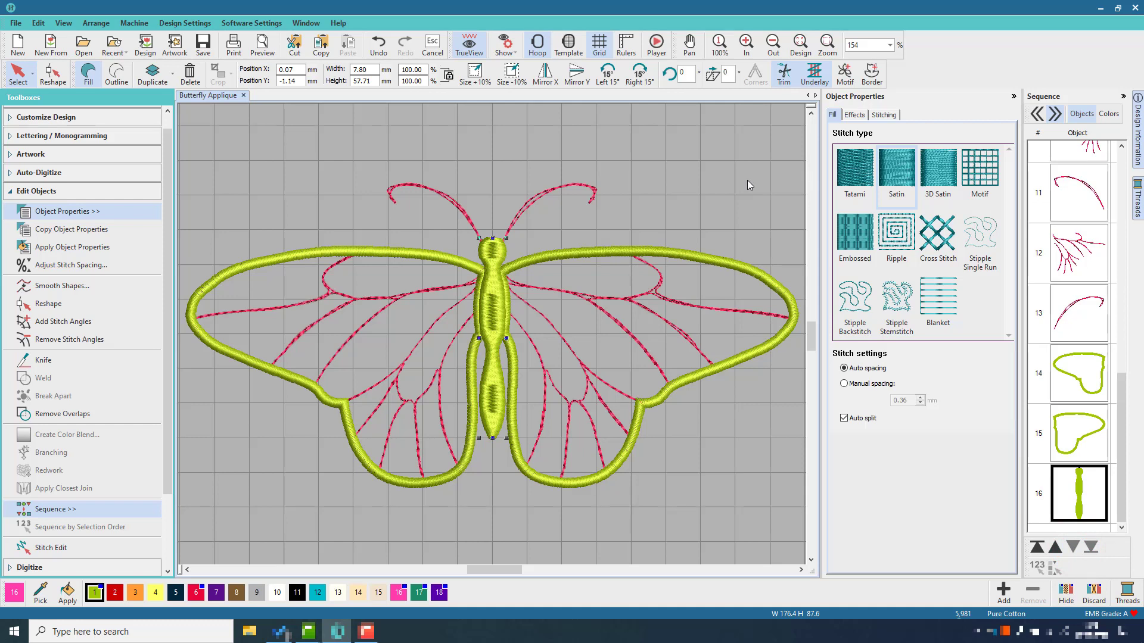
click(203, 45)
Narrow the body to about 5.3 mm wide and reposition it at about X 0 mm, Y -1.6 mm between the wings.
drag(506, 338, 502, 405)
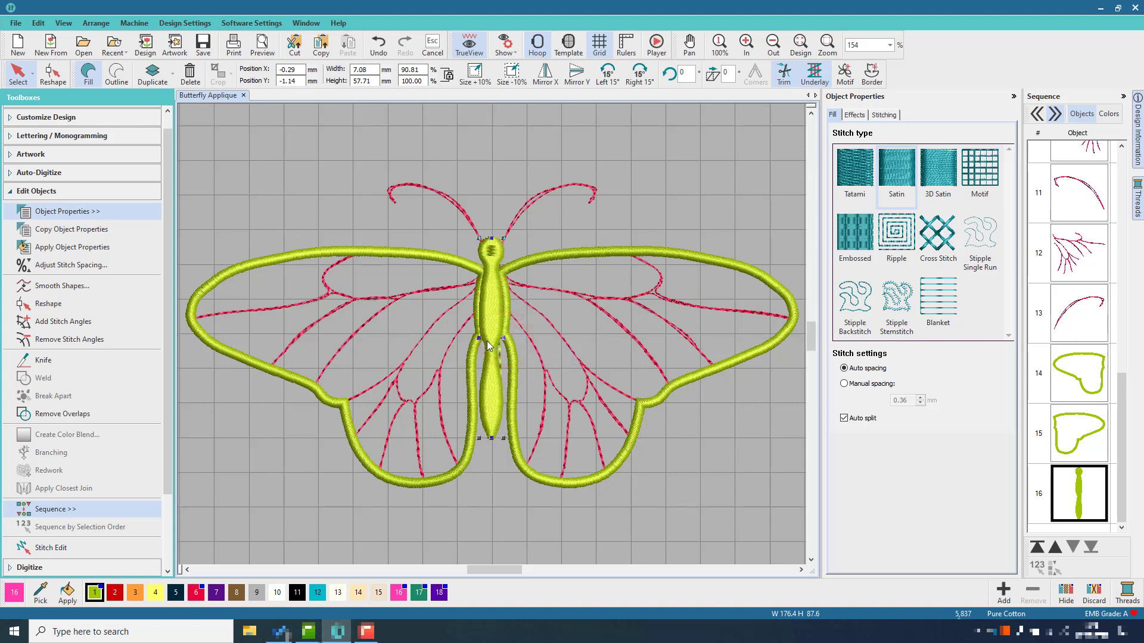
mouse_move(478, 339)
mouse_down()
mouse_move(511, 349)
mouse_move(501, 340)
mouse_up()
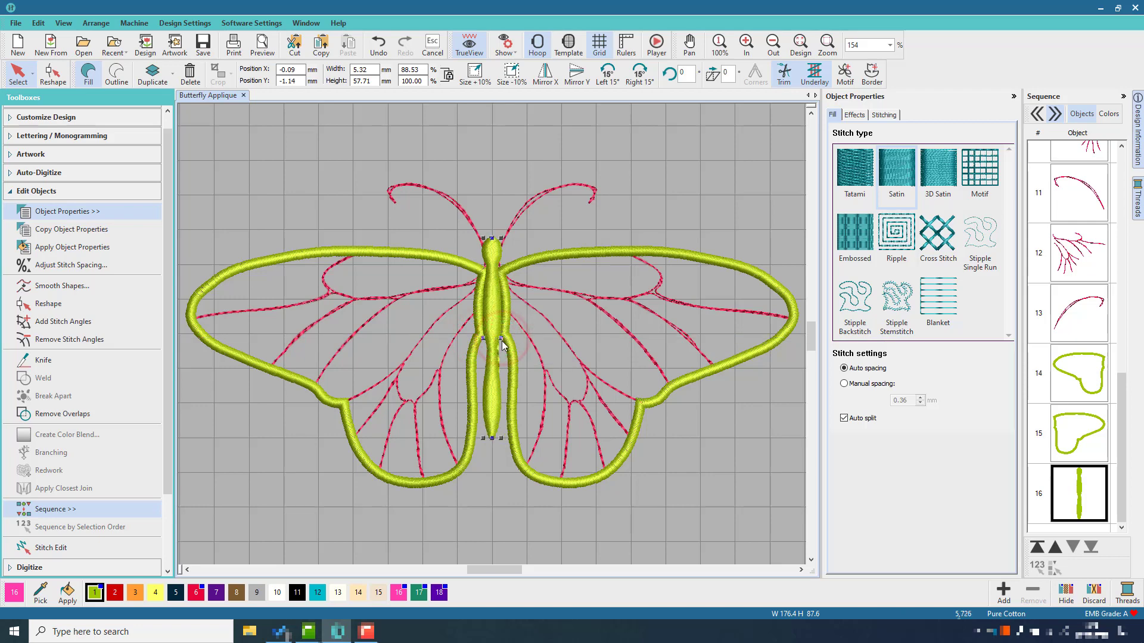
click(750, 47)
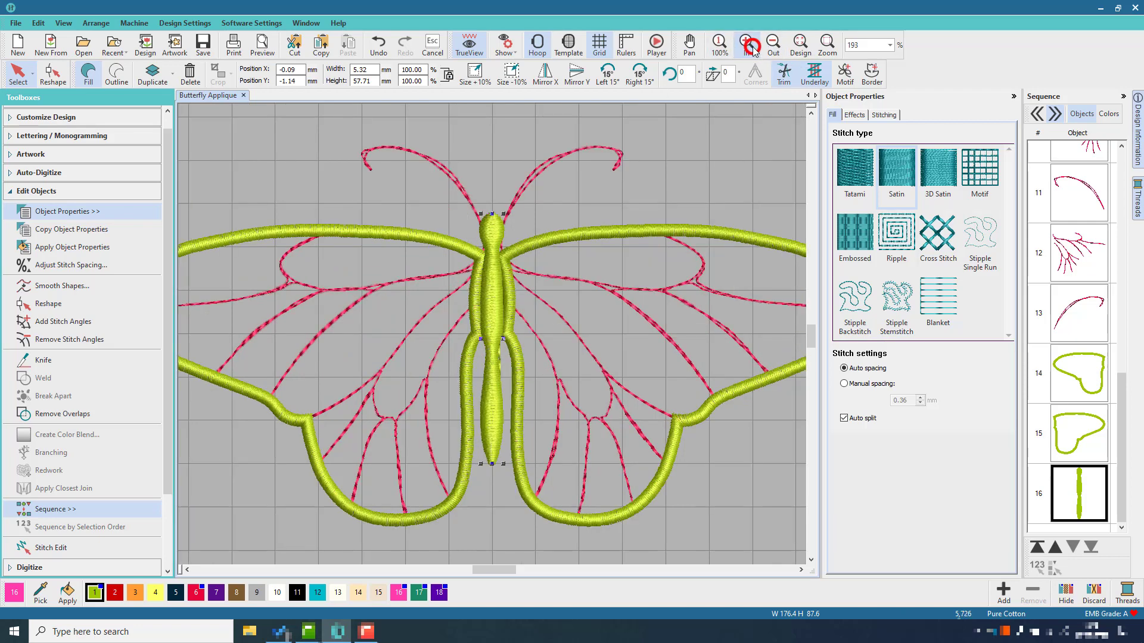
click(751, 47)
click(752, 47)
drag(498, 167, 501, 174)
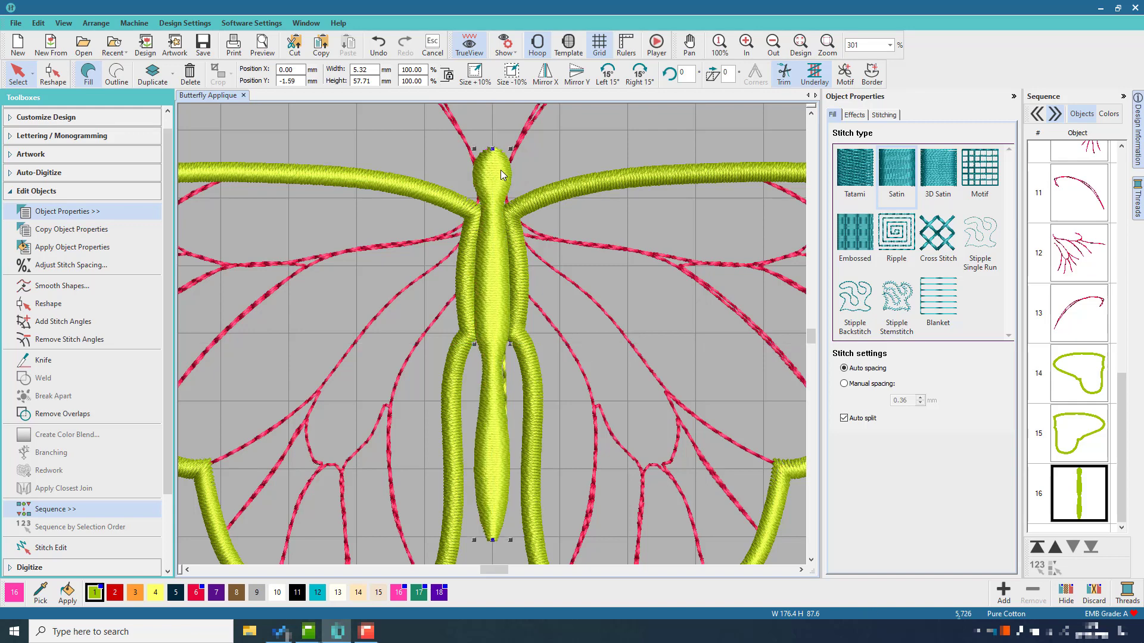
click(543, 157)
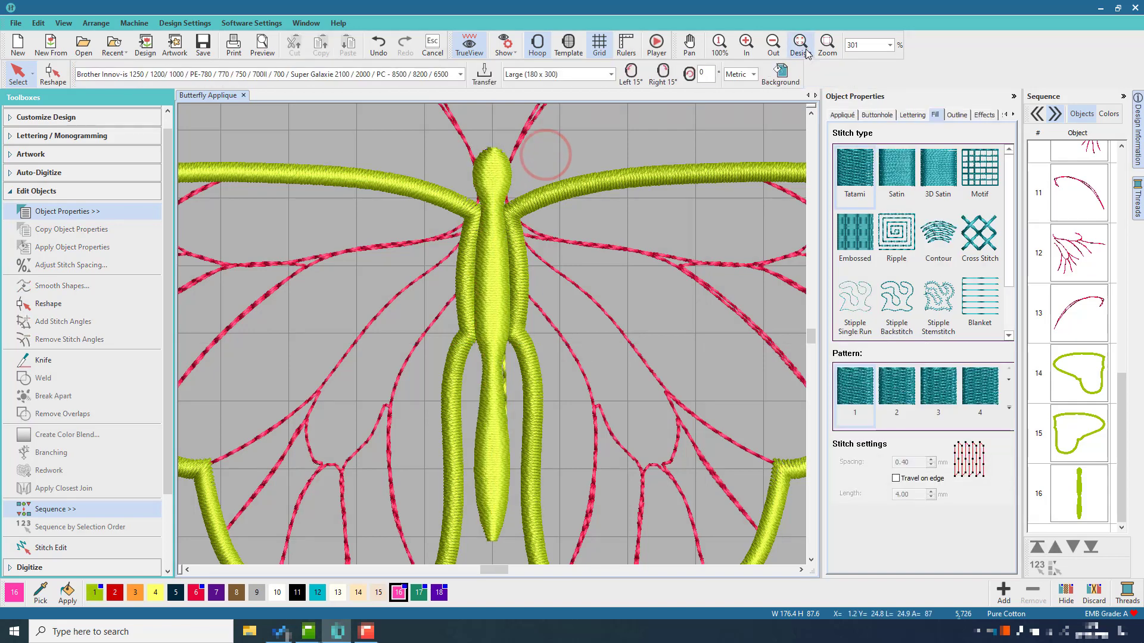
click(802, 47)
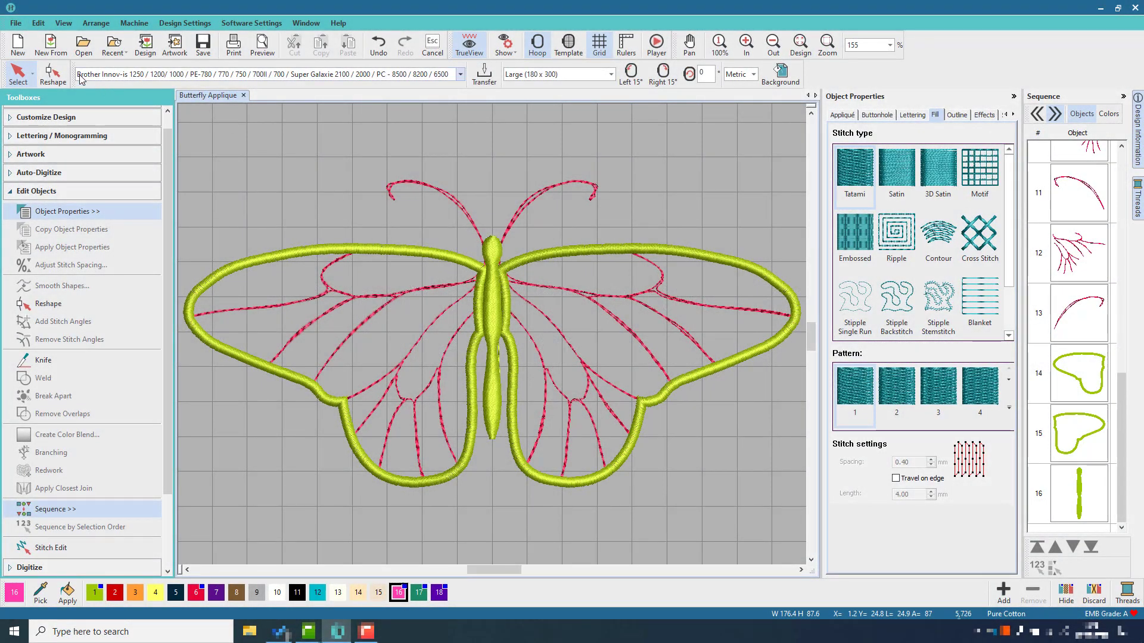
Export only the appliqué shapes as an SVG cutting file named Butterfly Applique to the Adventures In Machine Embroidery\Feb\7 folder.
click(15, 23)
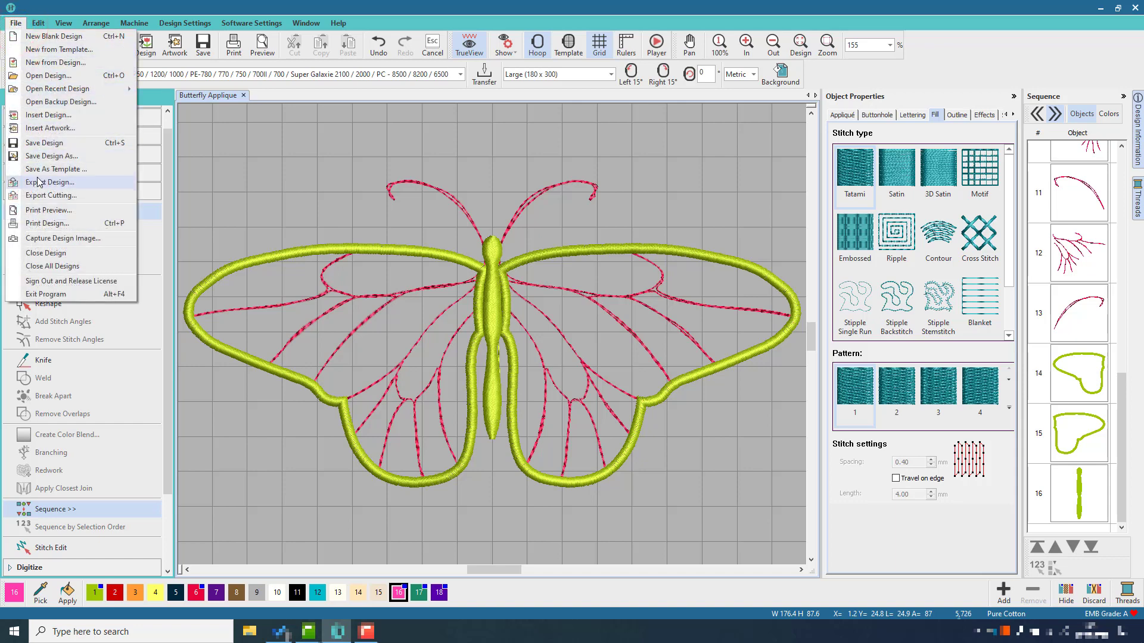
click(105, 199)
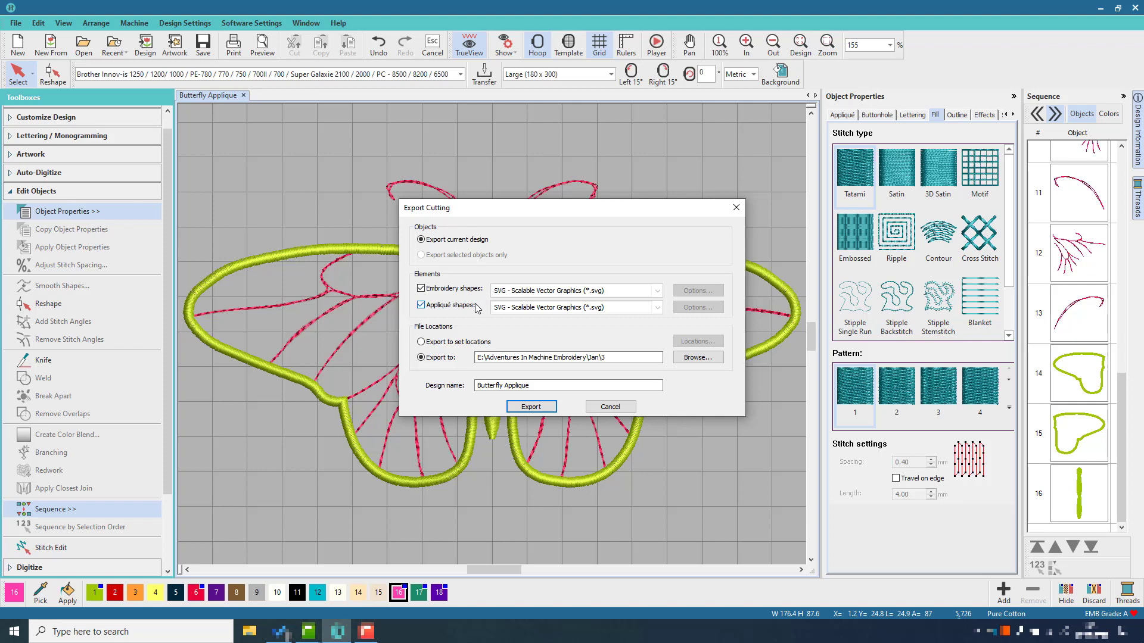
click(421, 288)
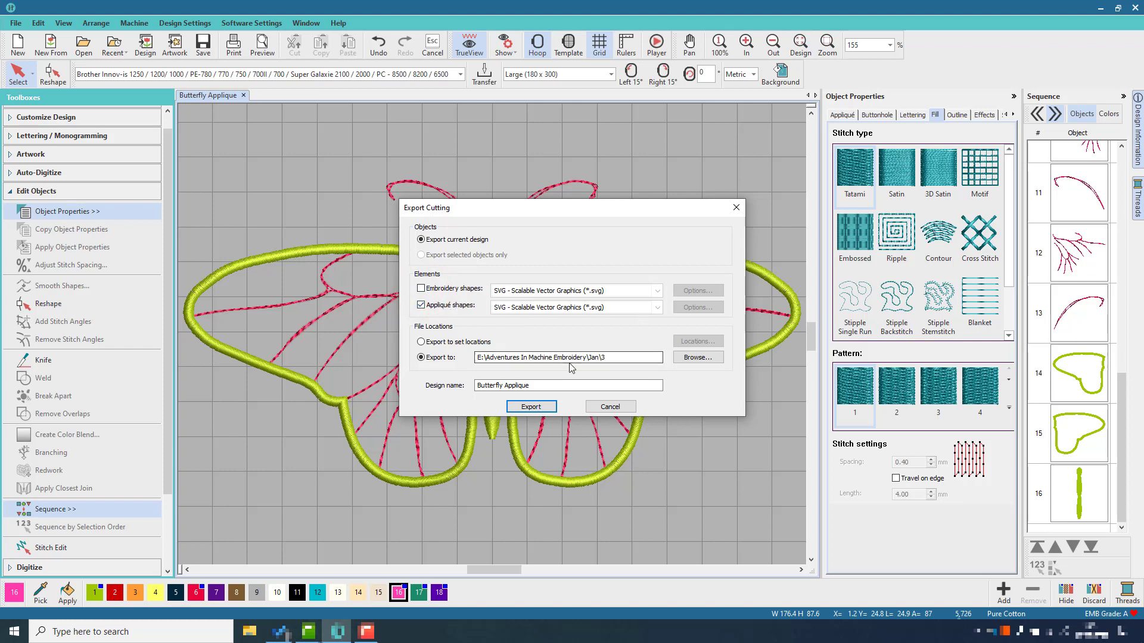
click(637, 358)
drag(589, 358, 613, 357)
text(Feb)
click(532, 407)
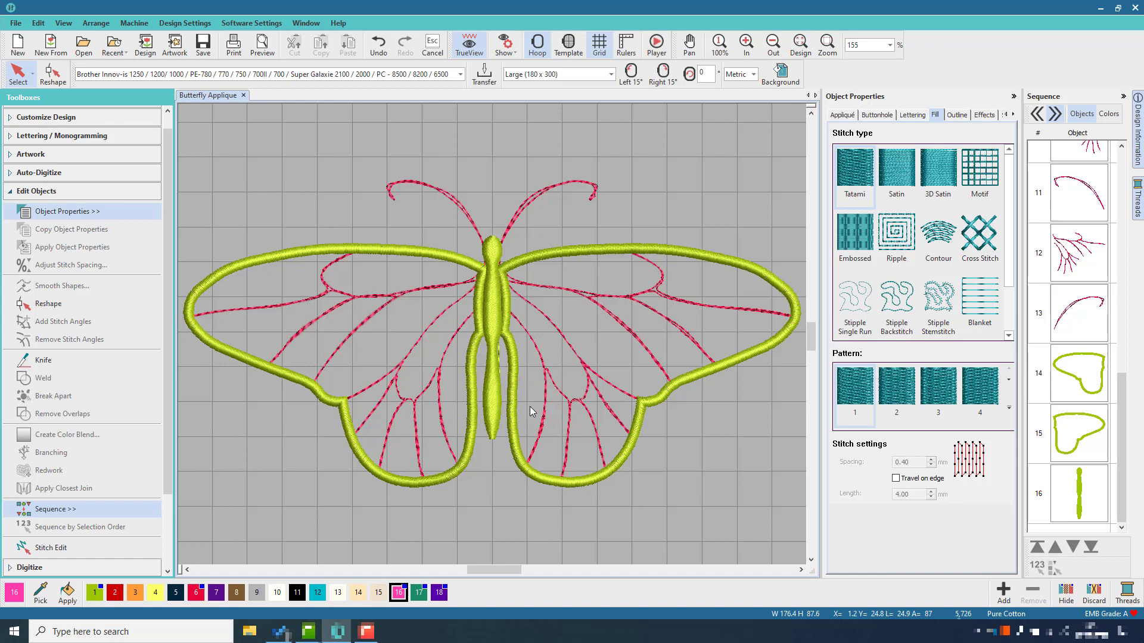
Export the design as the Brother/Babylock/Deco PES machine file Butterfly Applique in the Feb\7 folder, replacing the existing file.
click(16, 23)
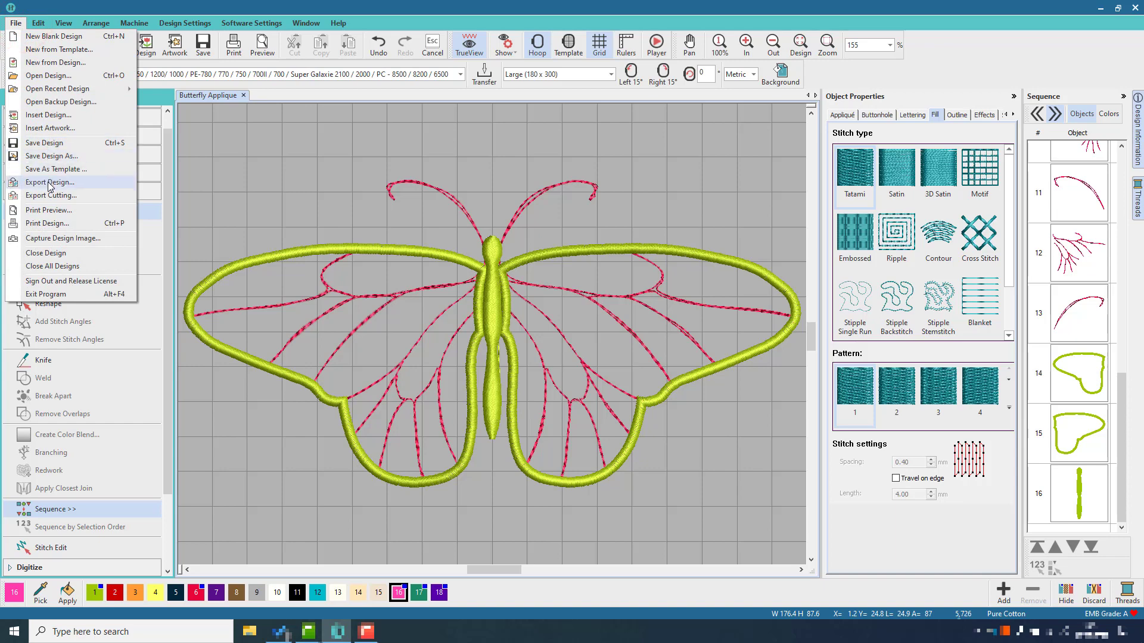
click(50, 183)
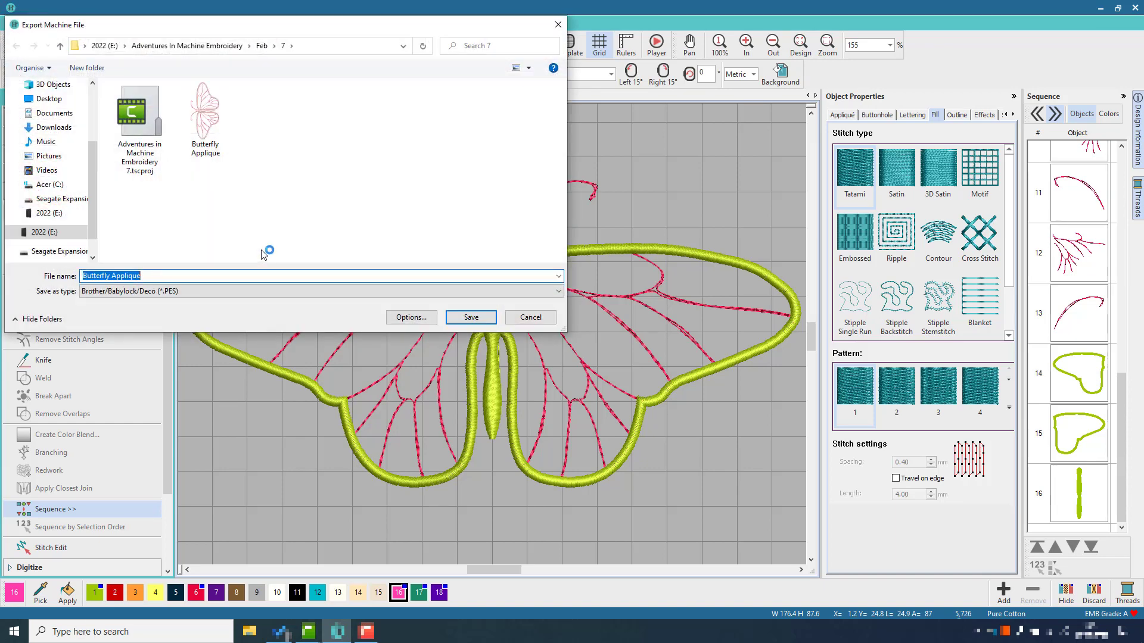
click(207, 127)
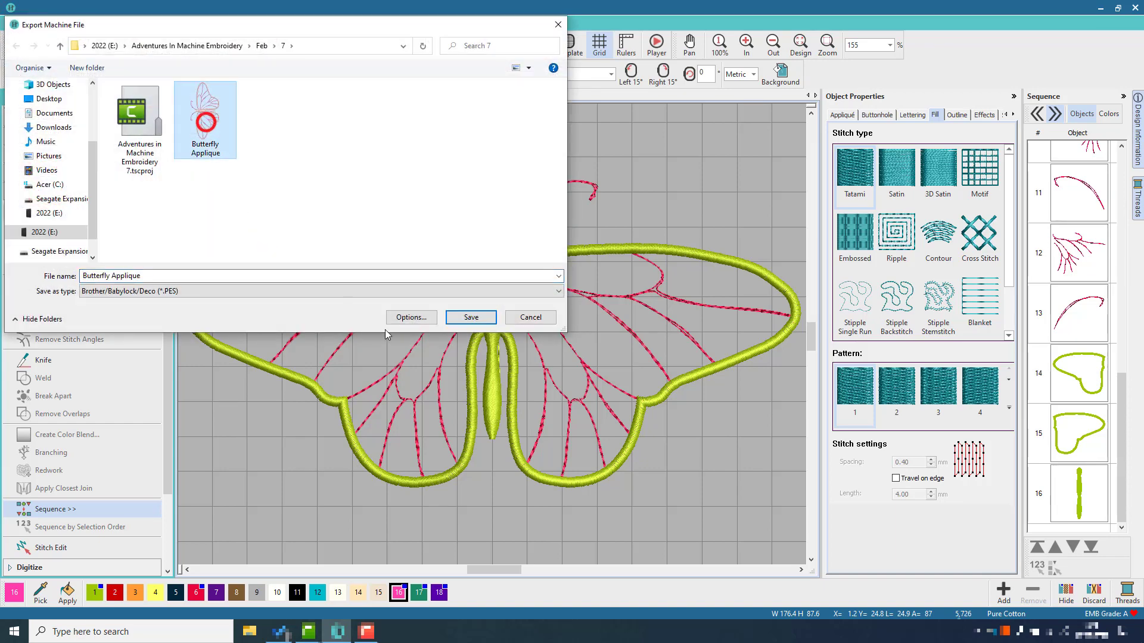
click(452, 319)
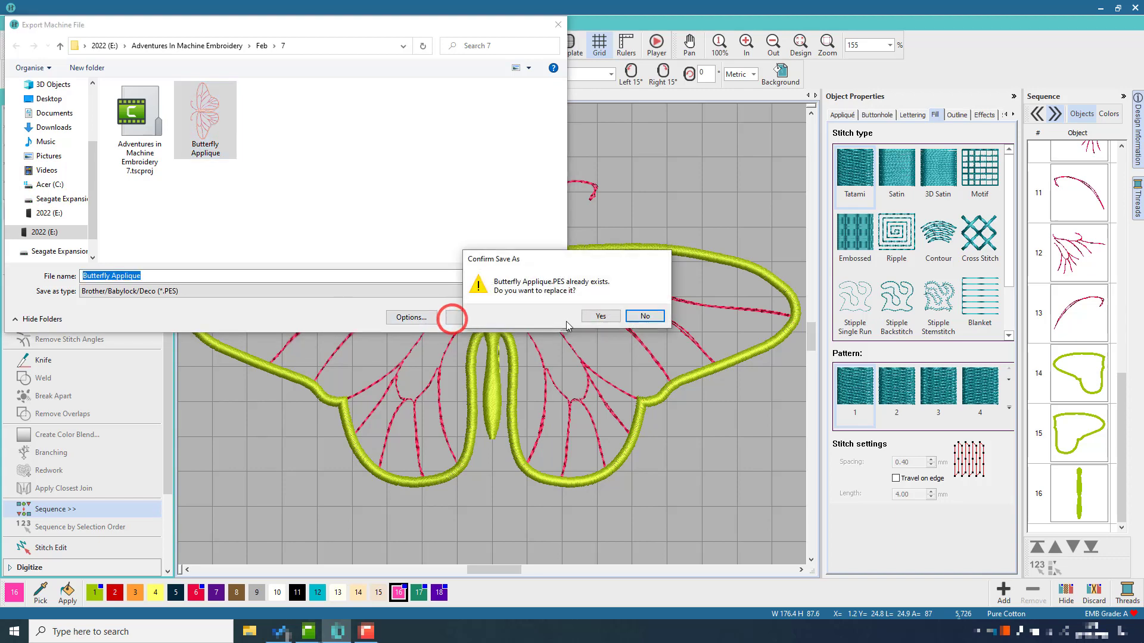
click(608, 316)
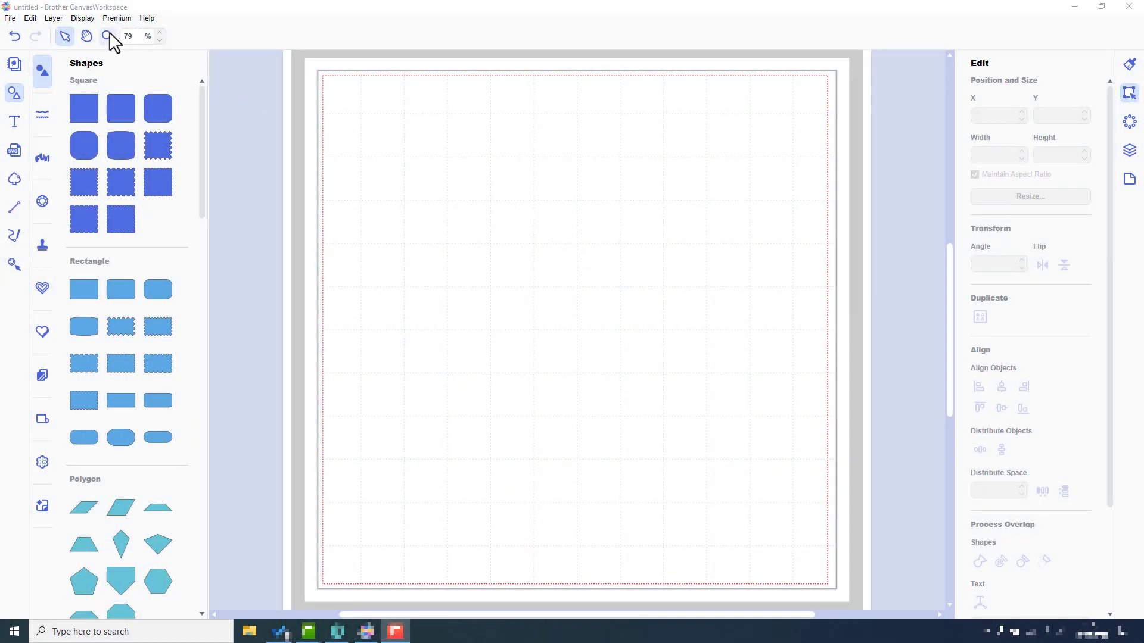
In Brother CanvasWorkspace, import Butterfly Applique_applique from the computer and move both wing outlines together to about X 7.4 mm, Y 7.7 mm.
click(10, 17)
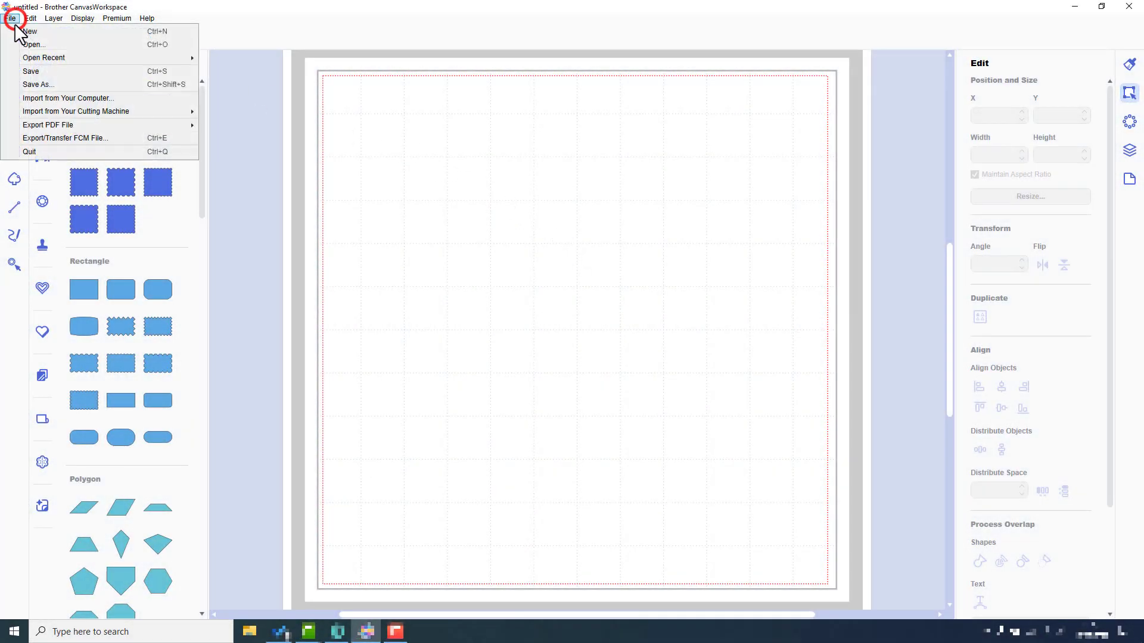
click(28, 99)
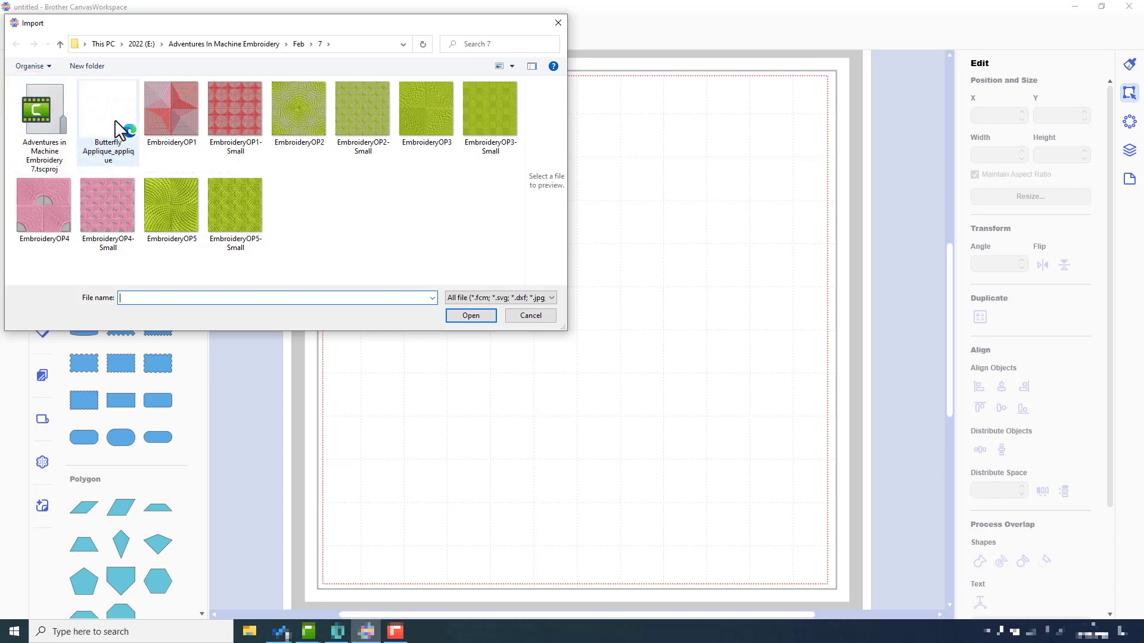
click(119, 128)
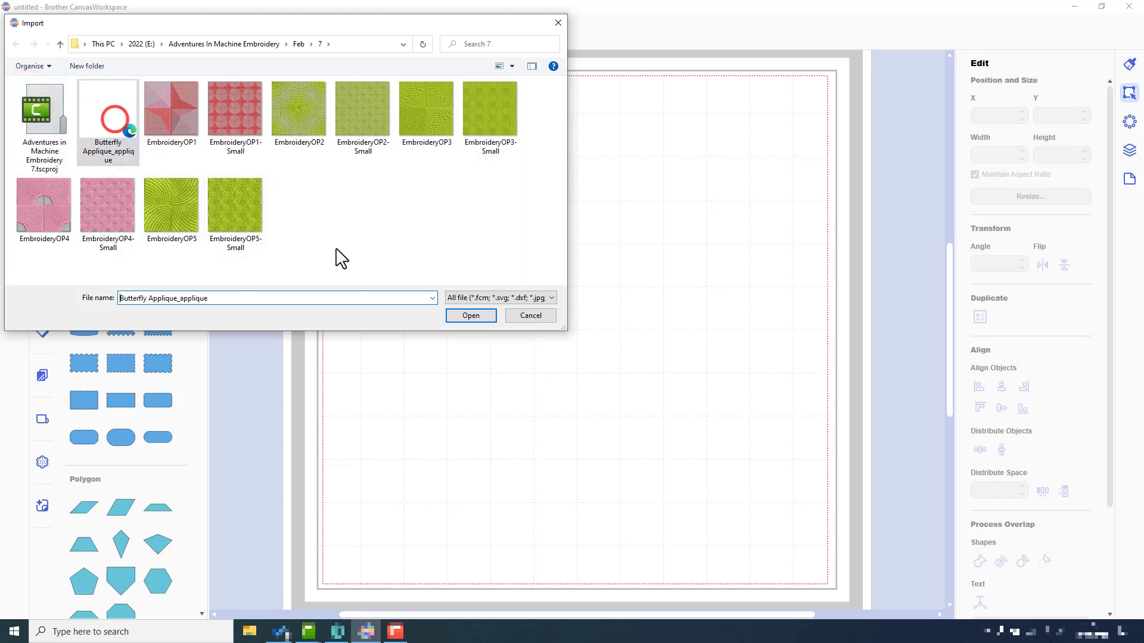
click(456, 316)
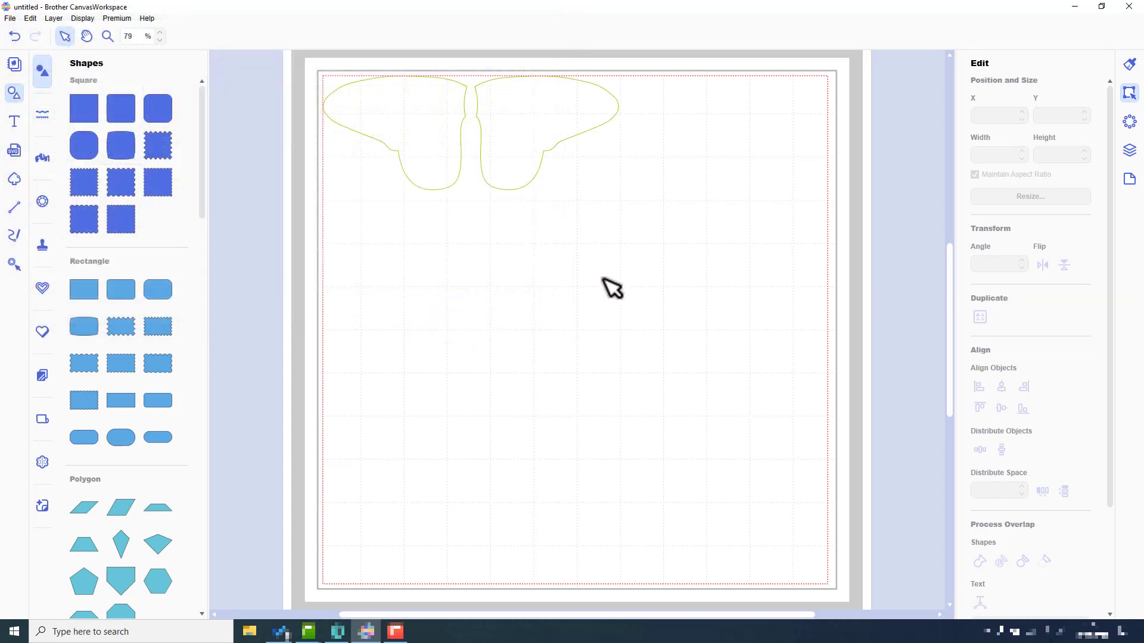
drag(602, 279, 444, 172)
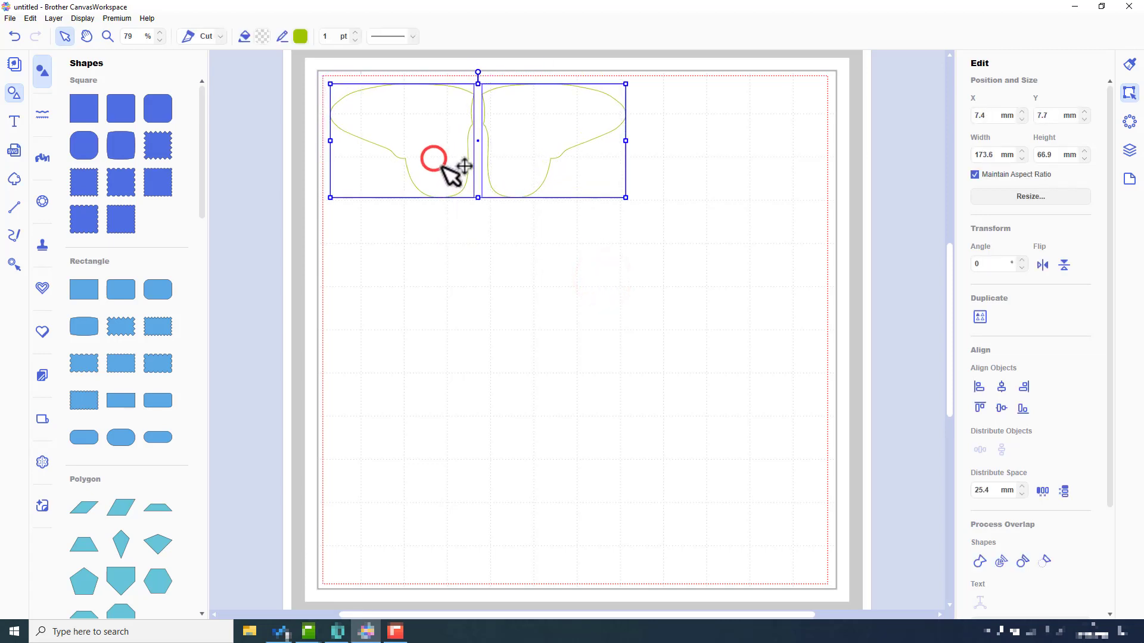
click(516, 285)
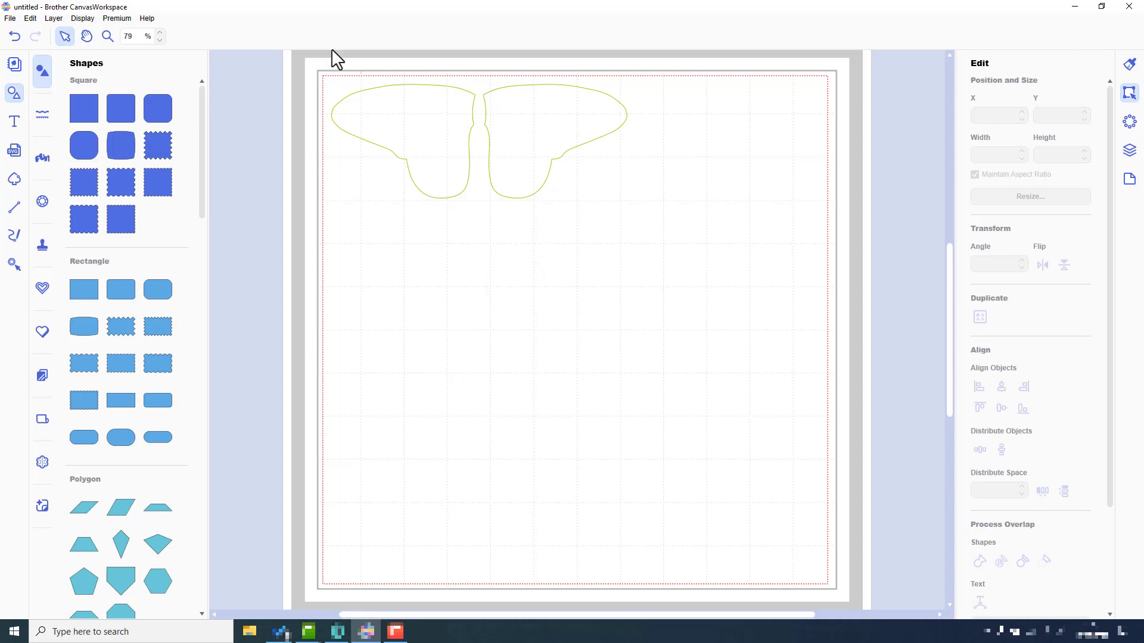
Transfer the wing cutting layout as an FCM file via the Internet to the registered cutting machine.
click(10, 18)
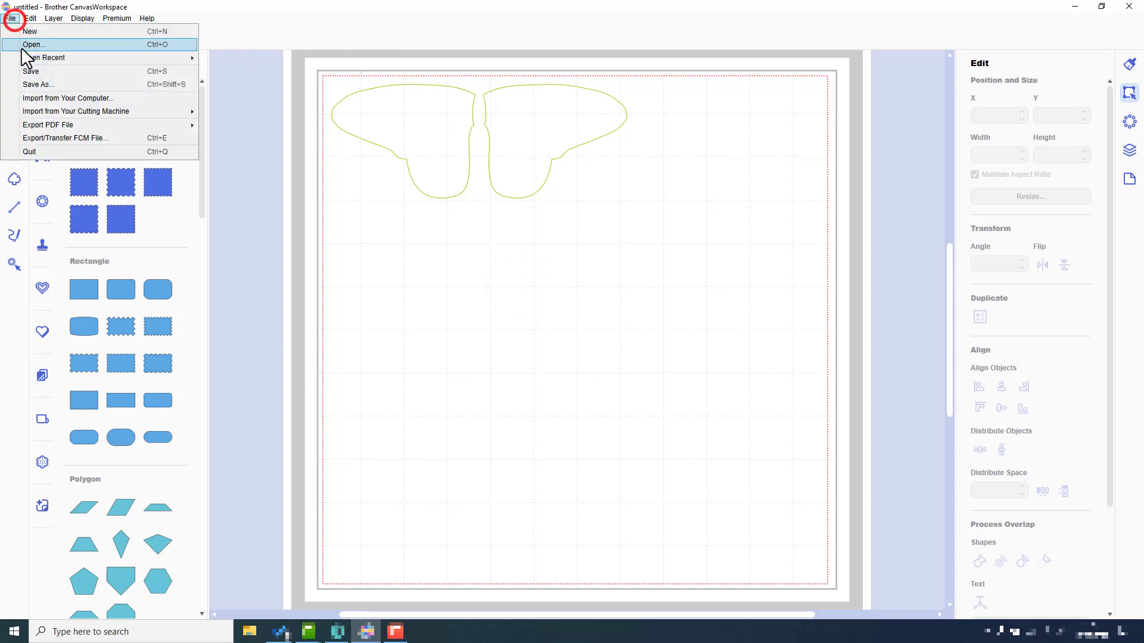
click(43, 137)
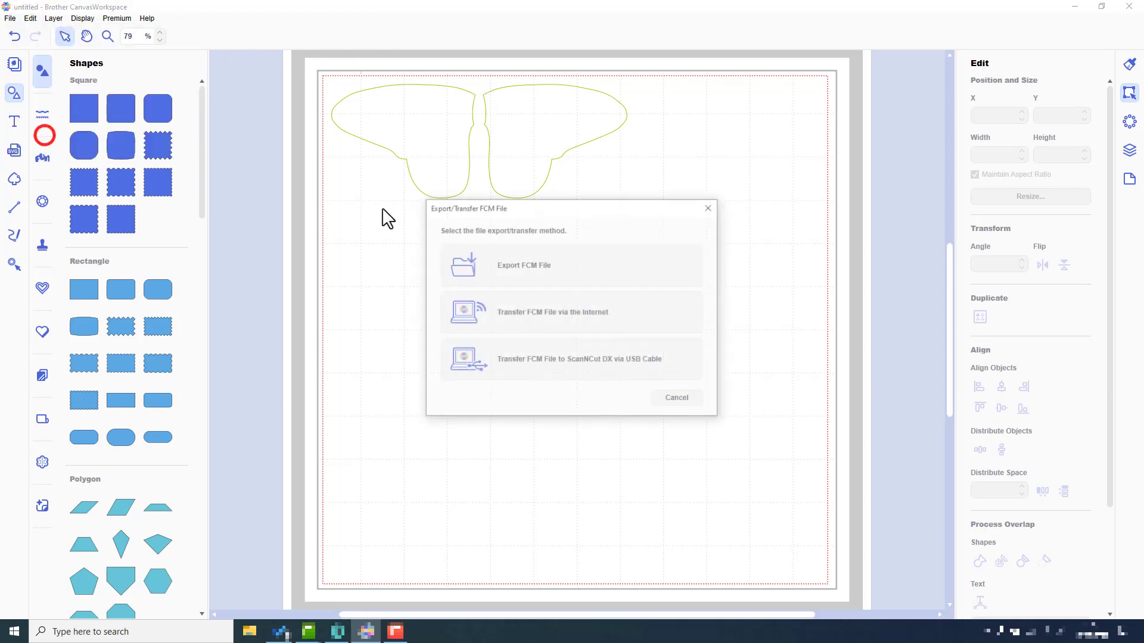
click(559, 310)
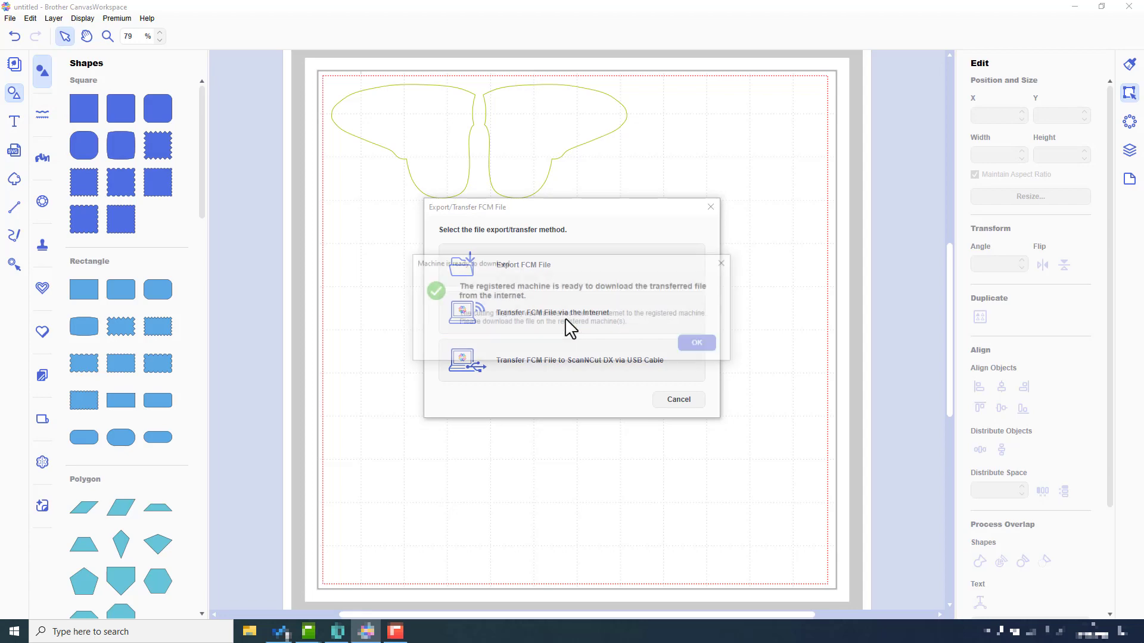
click(697, 346)
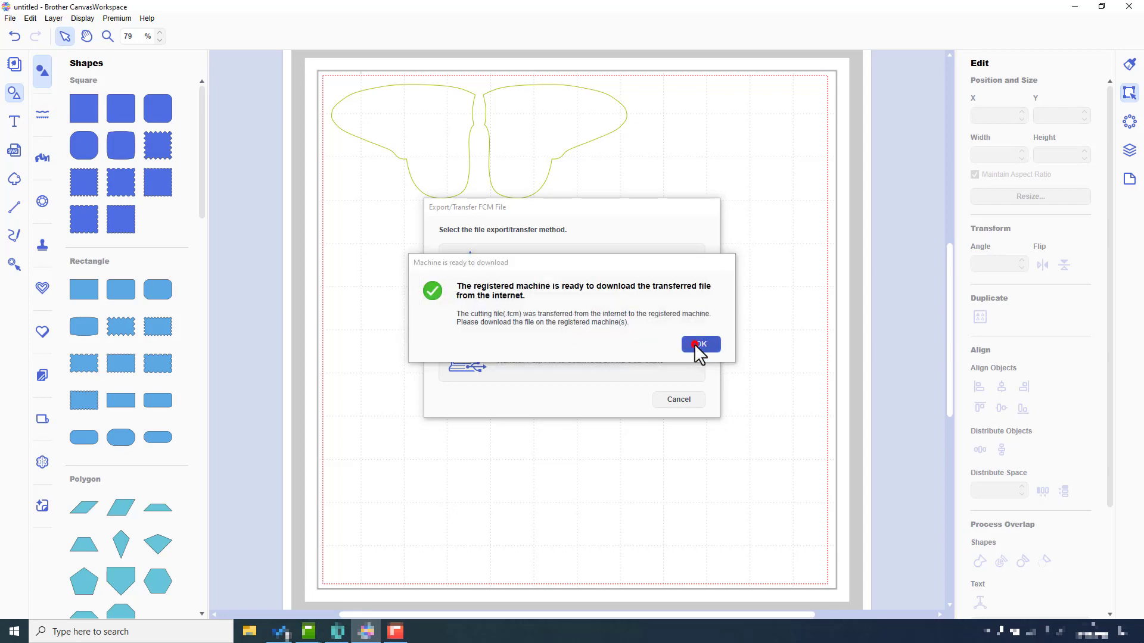